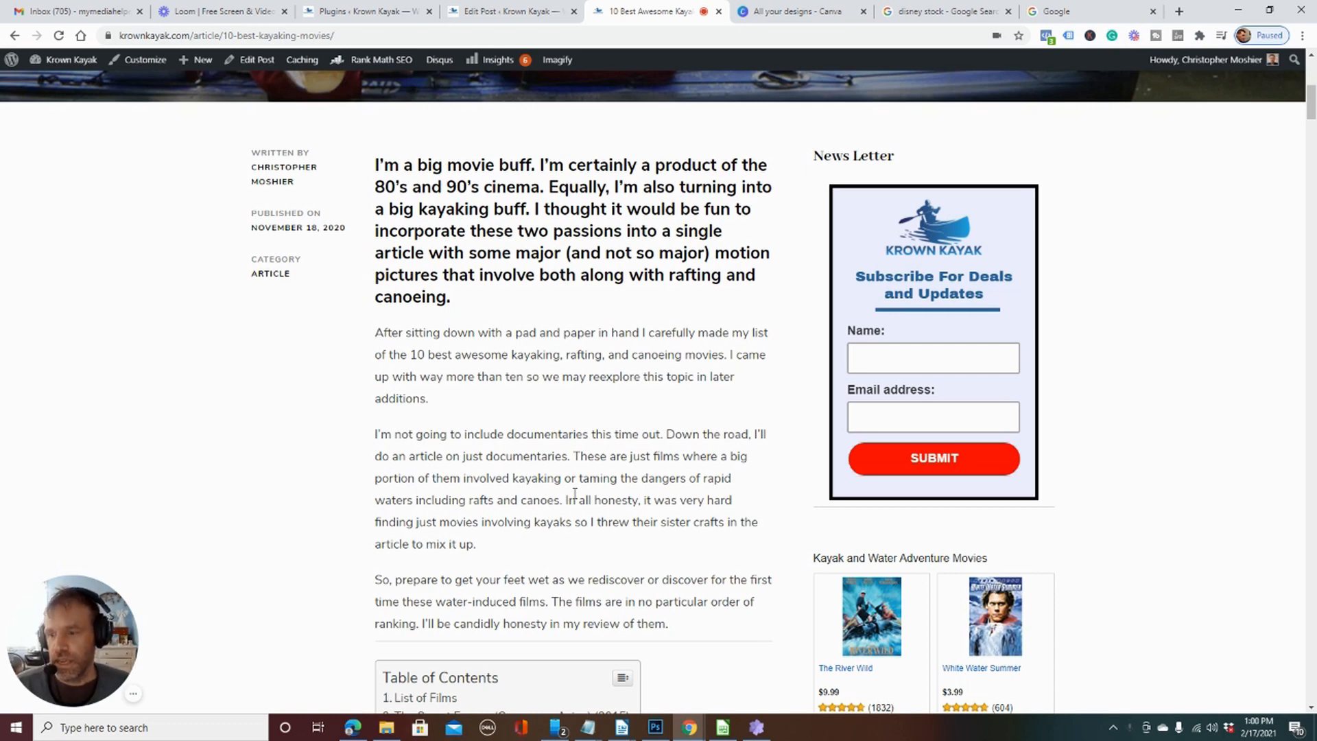
# Step: Locate the Pricing Table by Supsystic plugin in the site's list of installed WordPress plugins
pyautogui.scroll(-10, 575, 494)
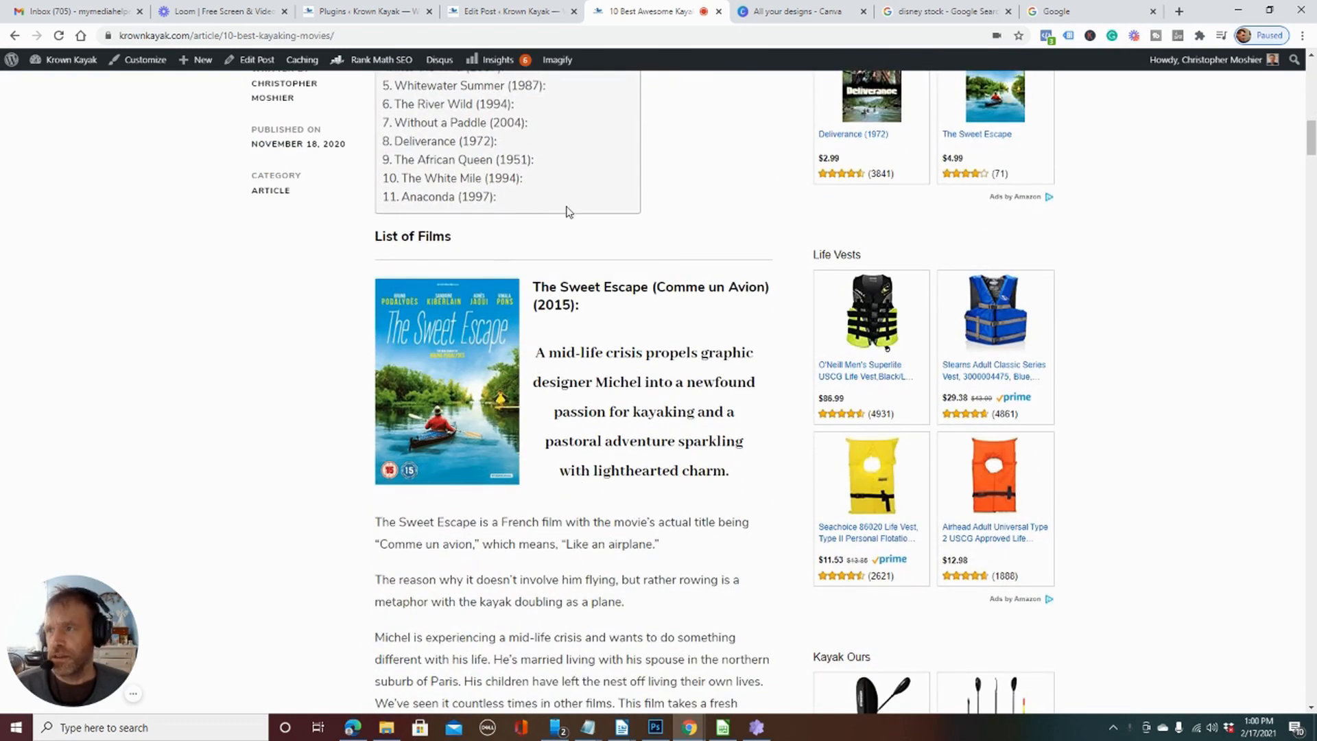
pyautogui.click(494, 11)
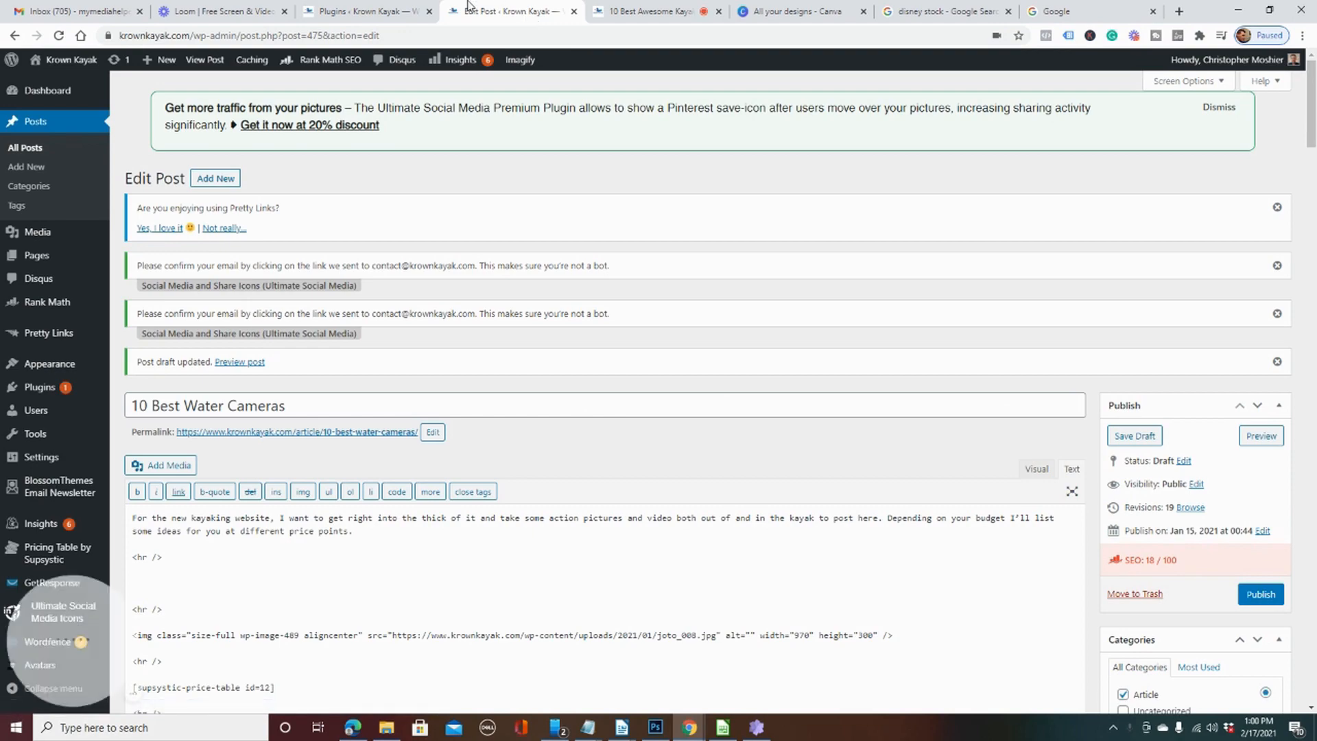
pyautogui.click(383, 11)
pyautogui.scroll(-10, 838, 391)
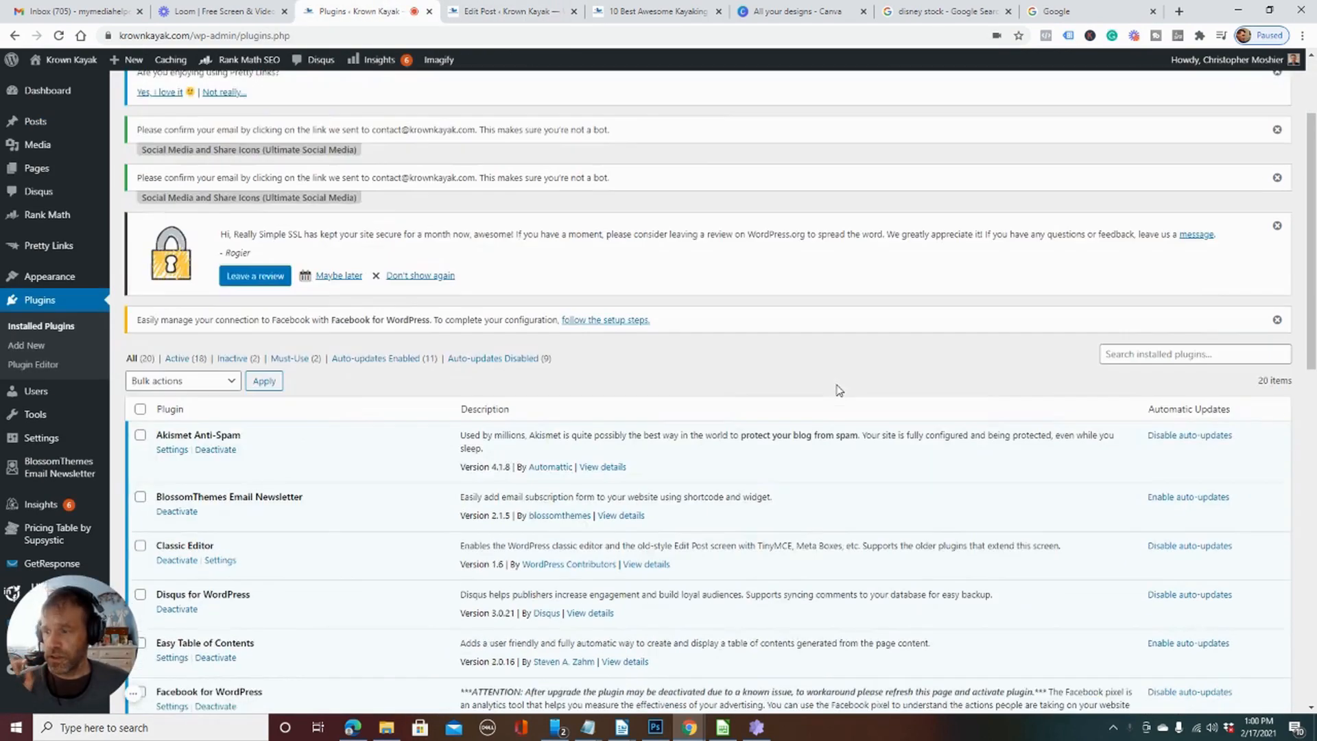
pyautogui.scroll(-5, 838, 390)
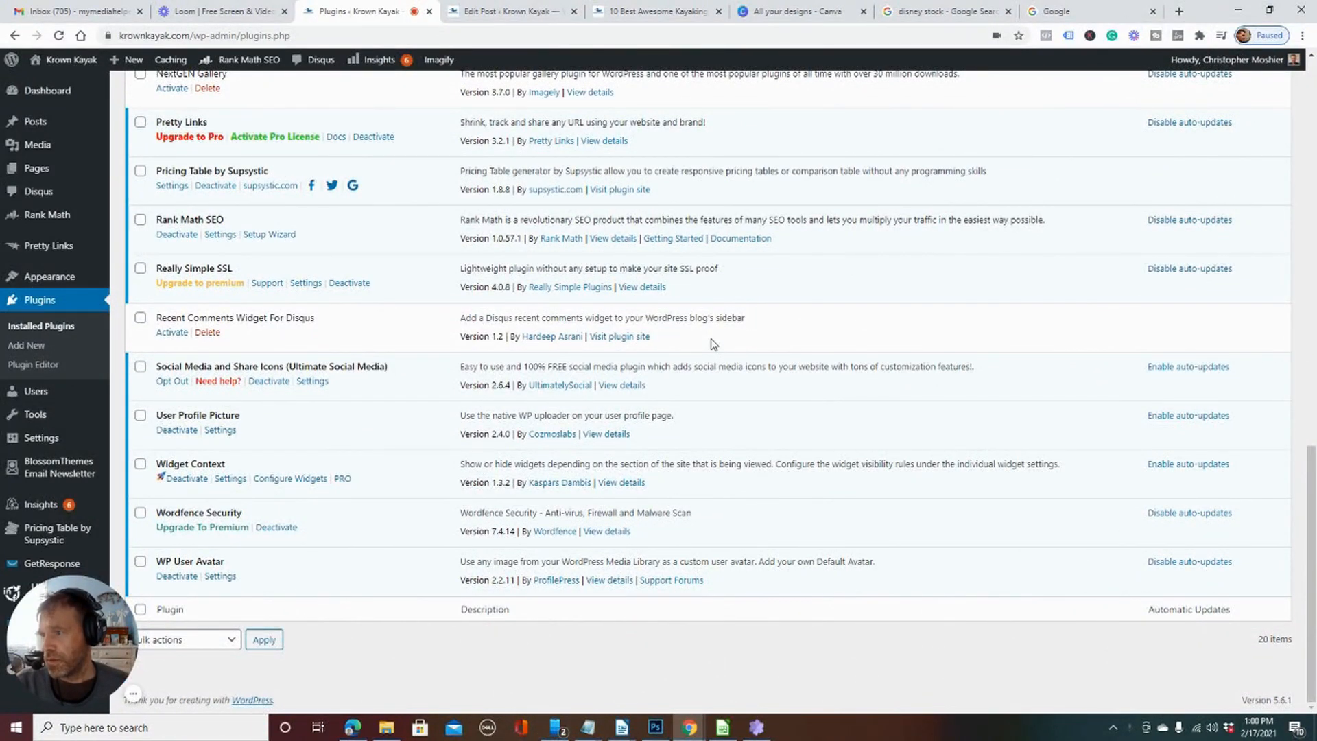
pyautogui.scroll(1, 714, 343)
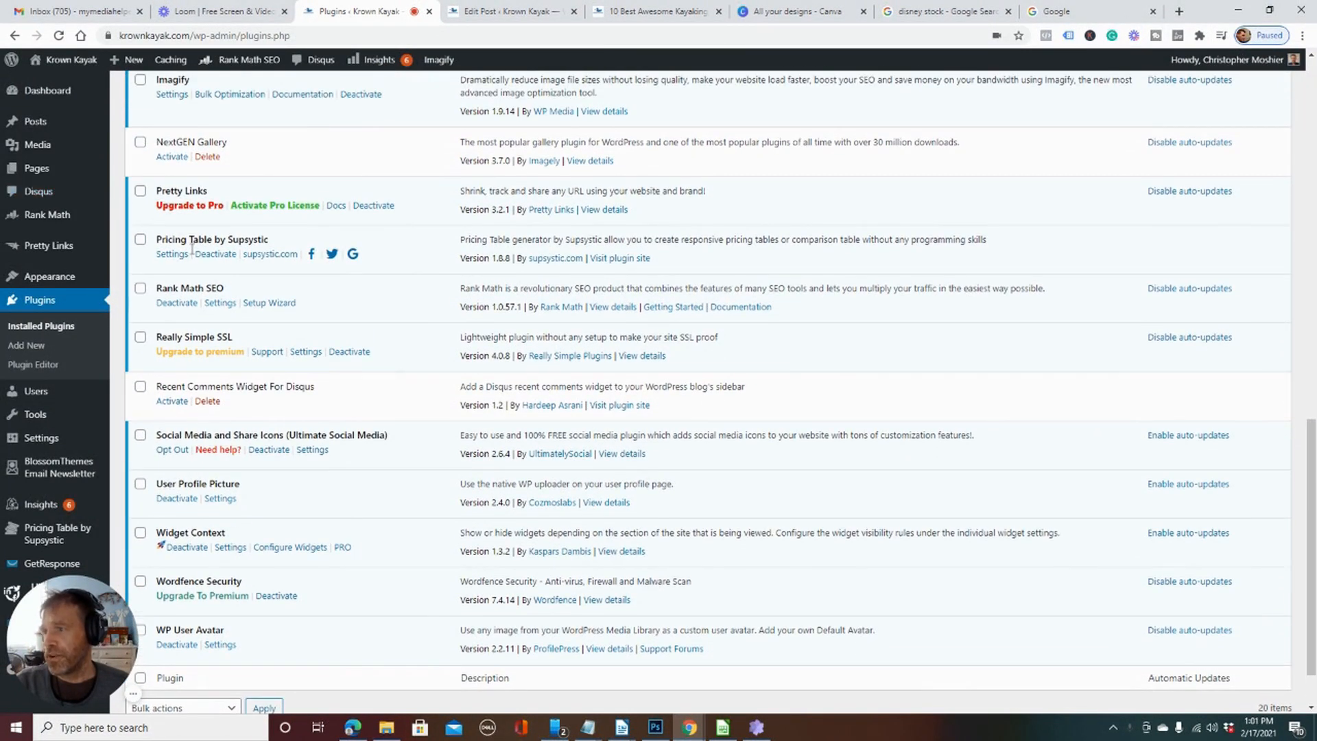
pyautogui.moveTo(286, 245); pyautogui.dragTo(162, 244)
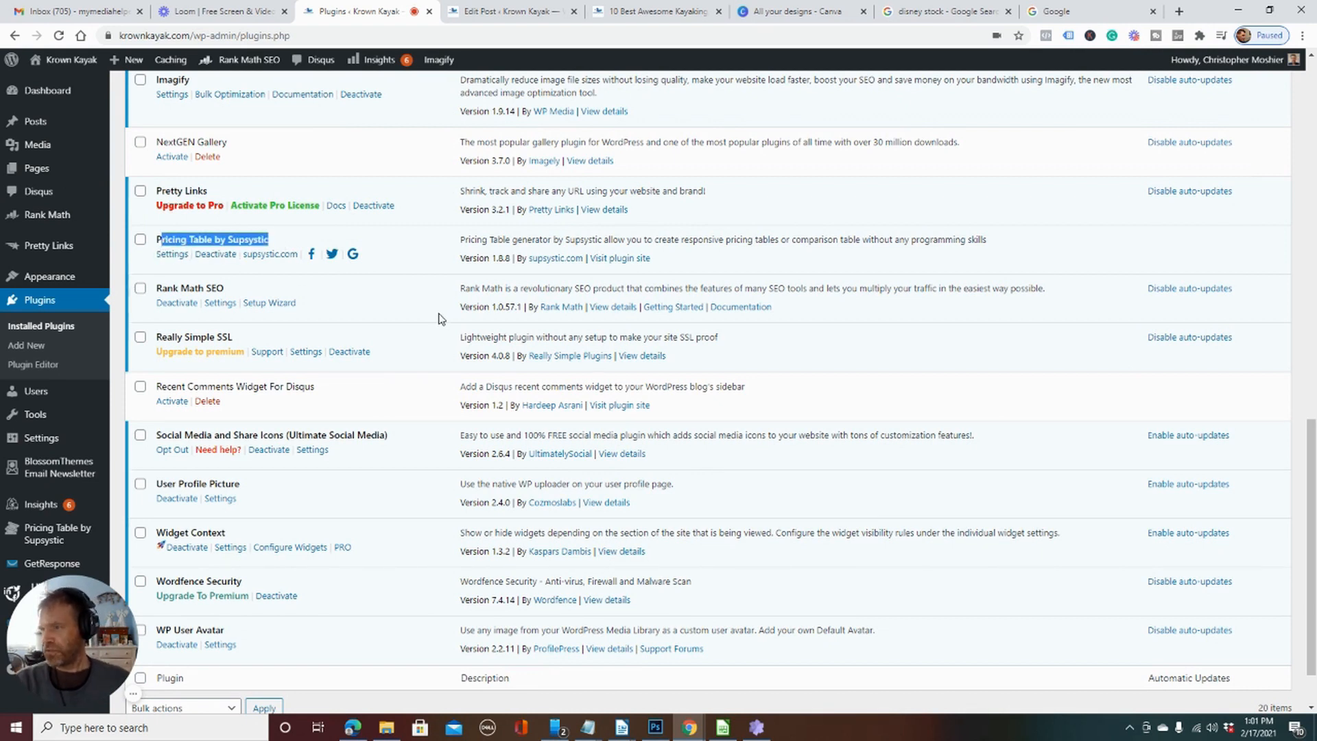
# Step: Open the settings of the Pricing Table by Supsystic plugin and view the list of existing tables
pyautogui.click(171, 254)
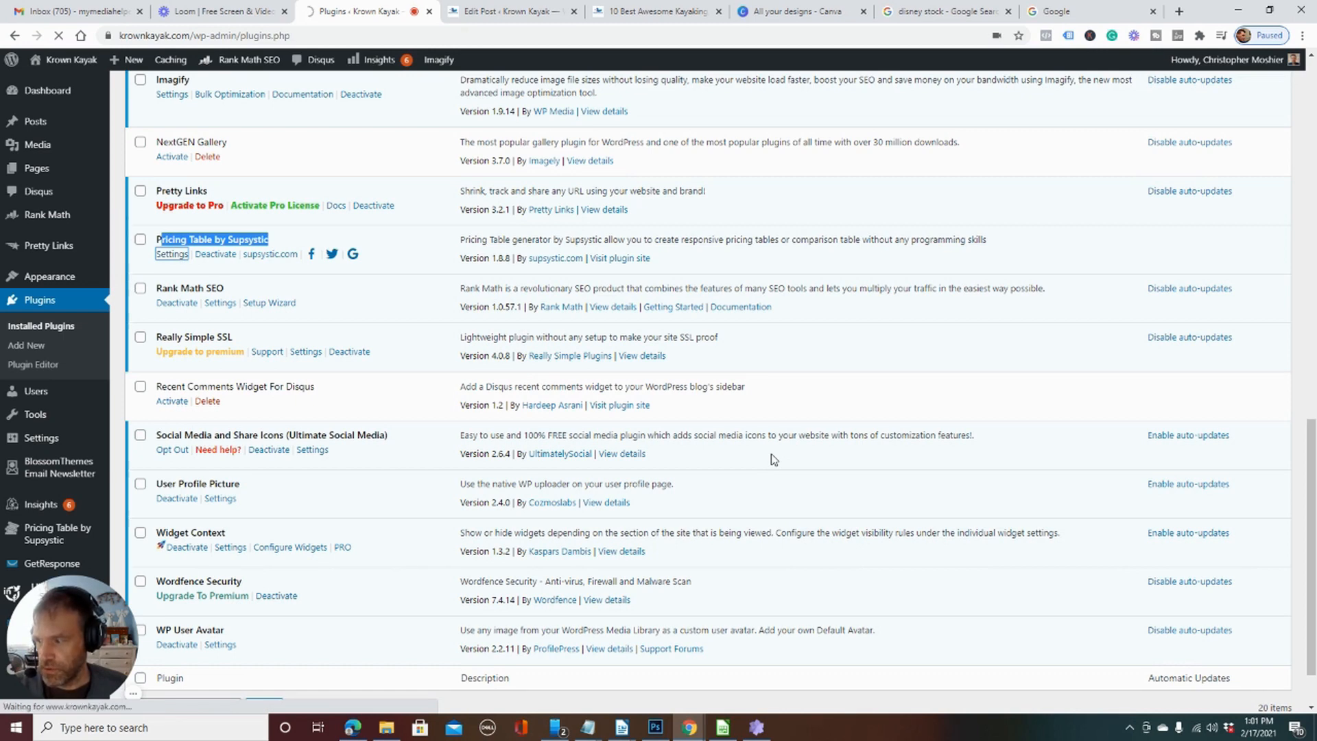
pyautogui.scroll(-5, 775, 458)
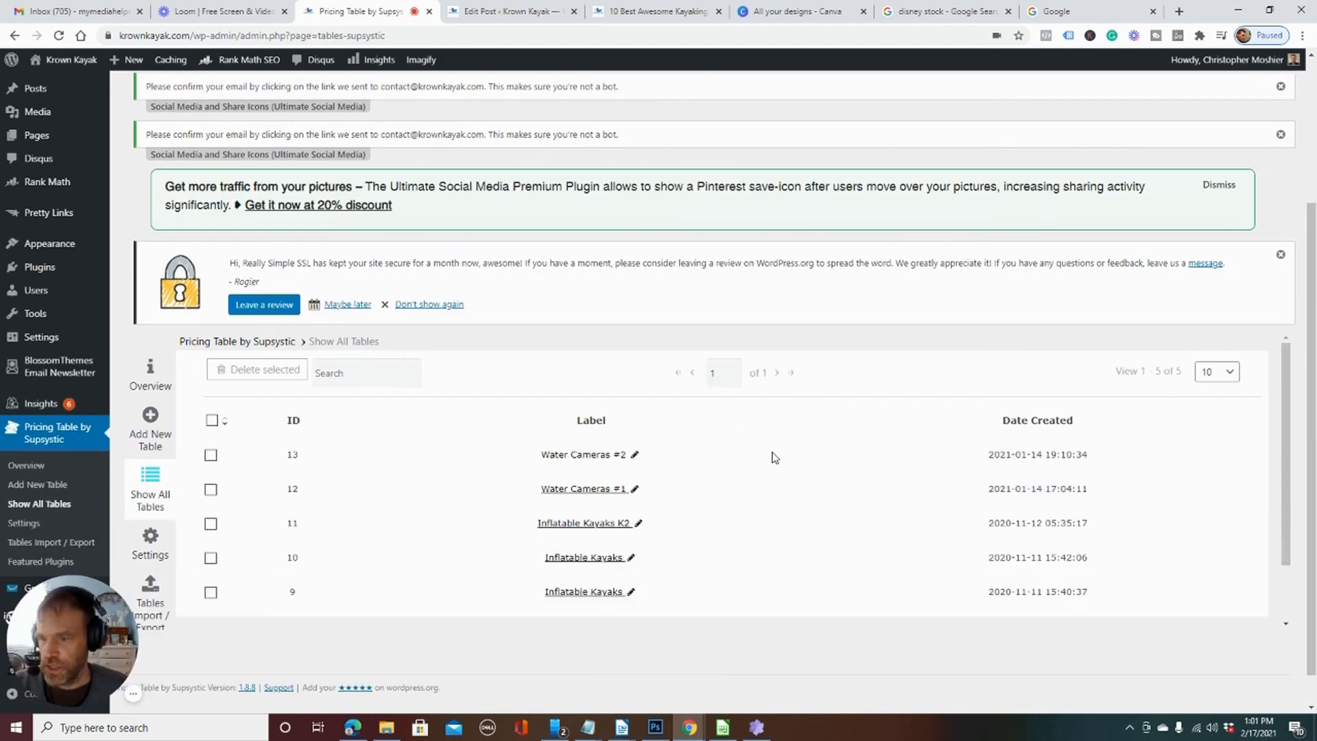
pyautogui.scroll(-1, 774, 458)
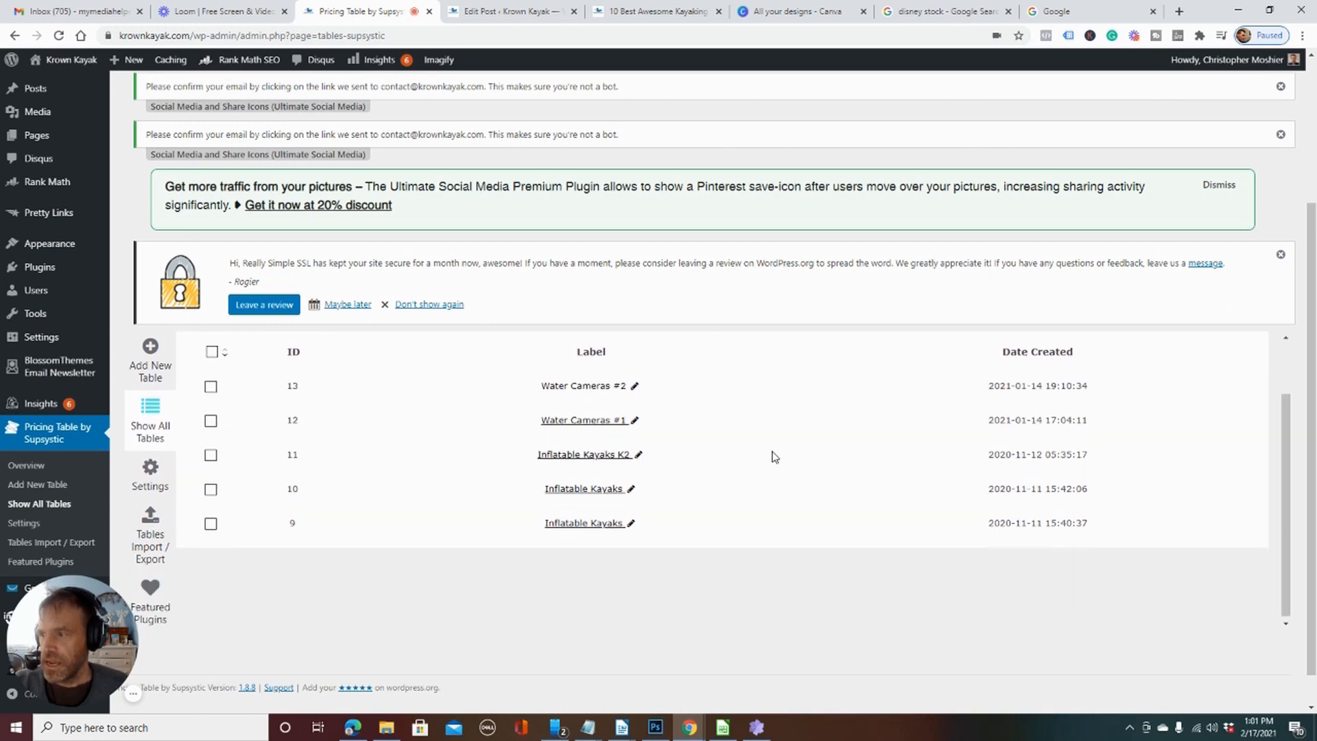
# Step: Go to the Krown Kayak homepage and open the article on the Inflatable Intex Challenger Series Kayaks K1 and K2
pyautogui.click(506, 12)
pyautogui.click(612, 12)
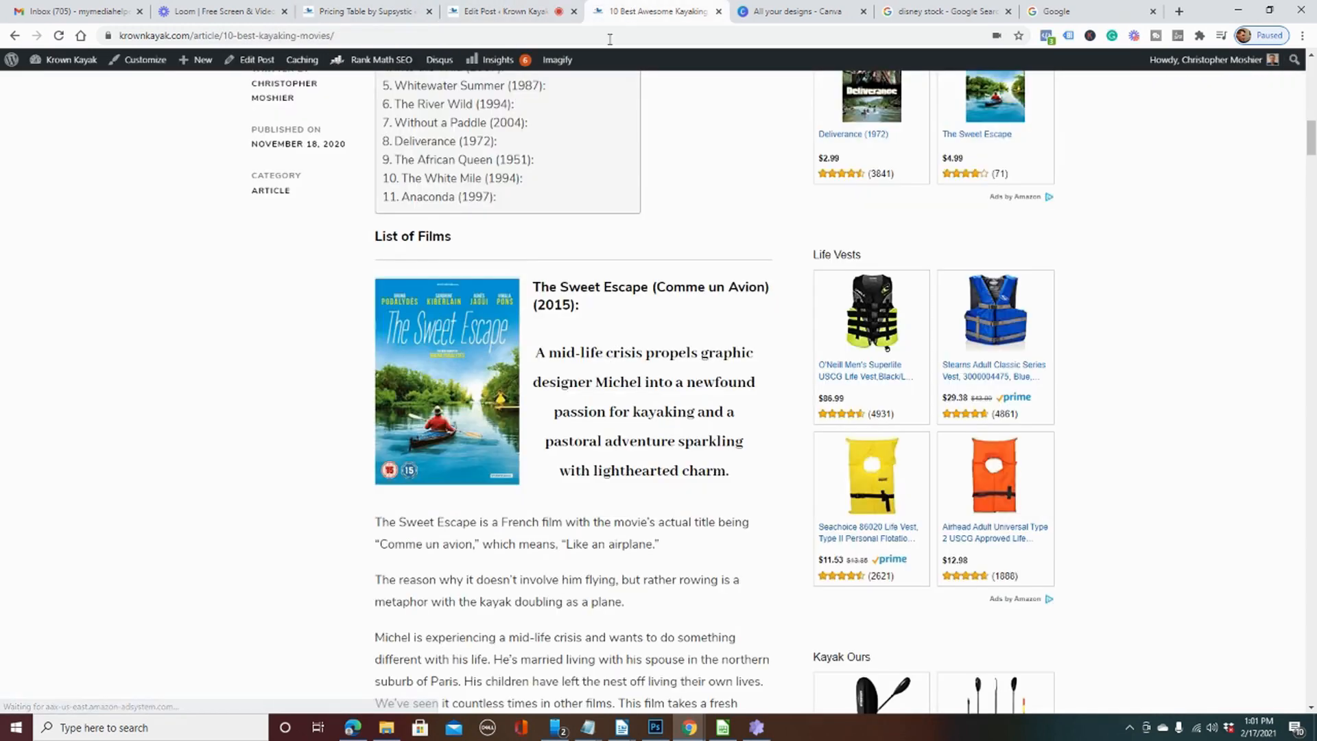
pyautogui.scroll(15, 381, 233)
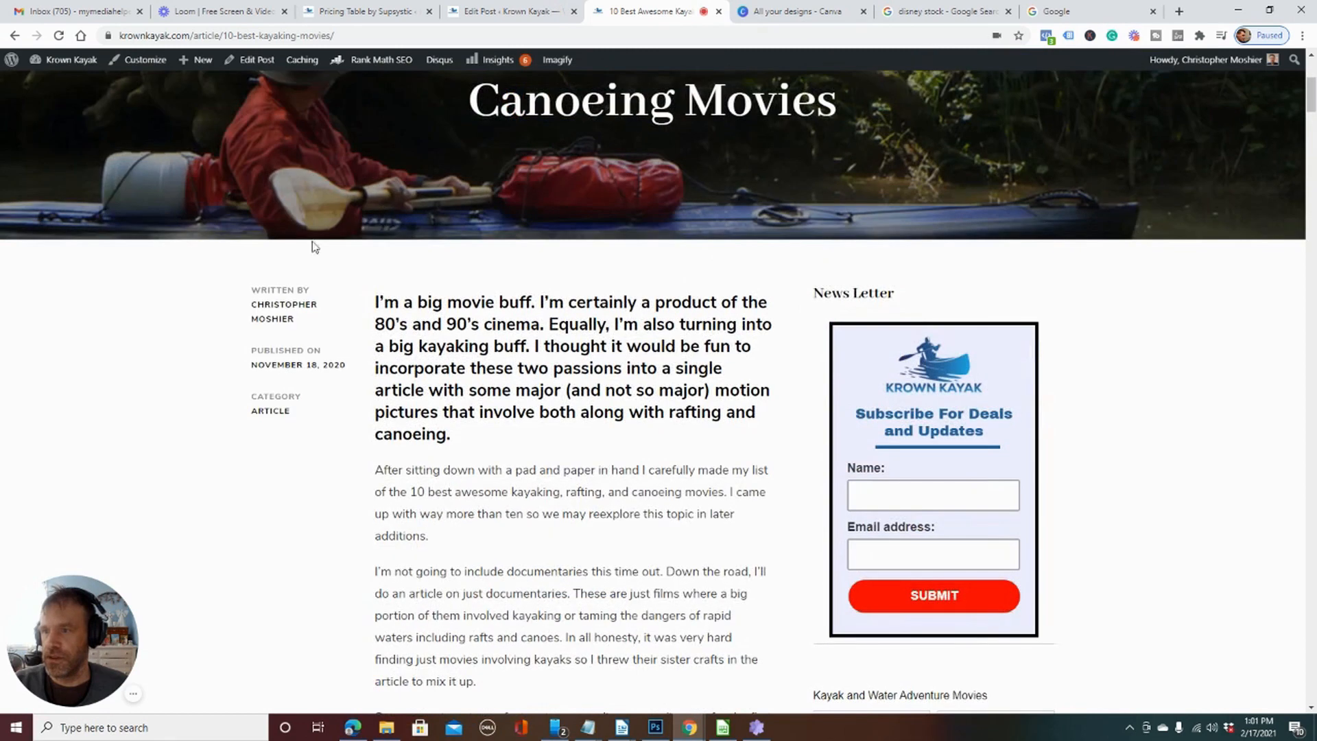
pyautogui.scroll(4, 222, 253)
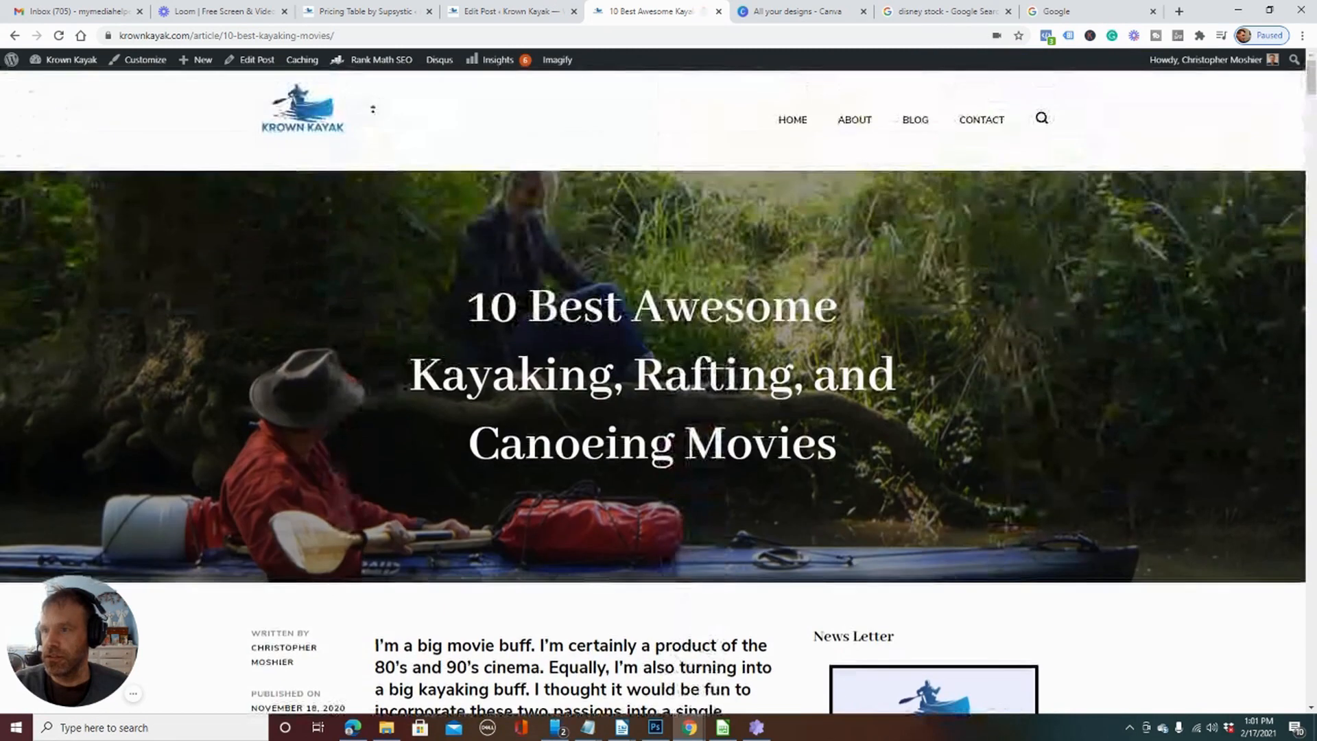
pyautogui.click(294, 111)
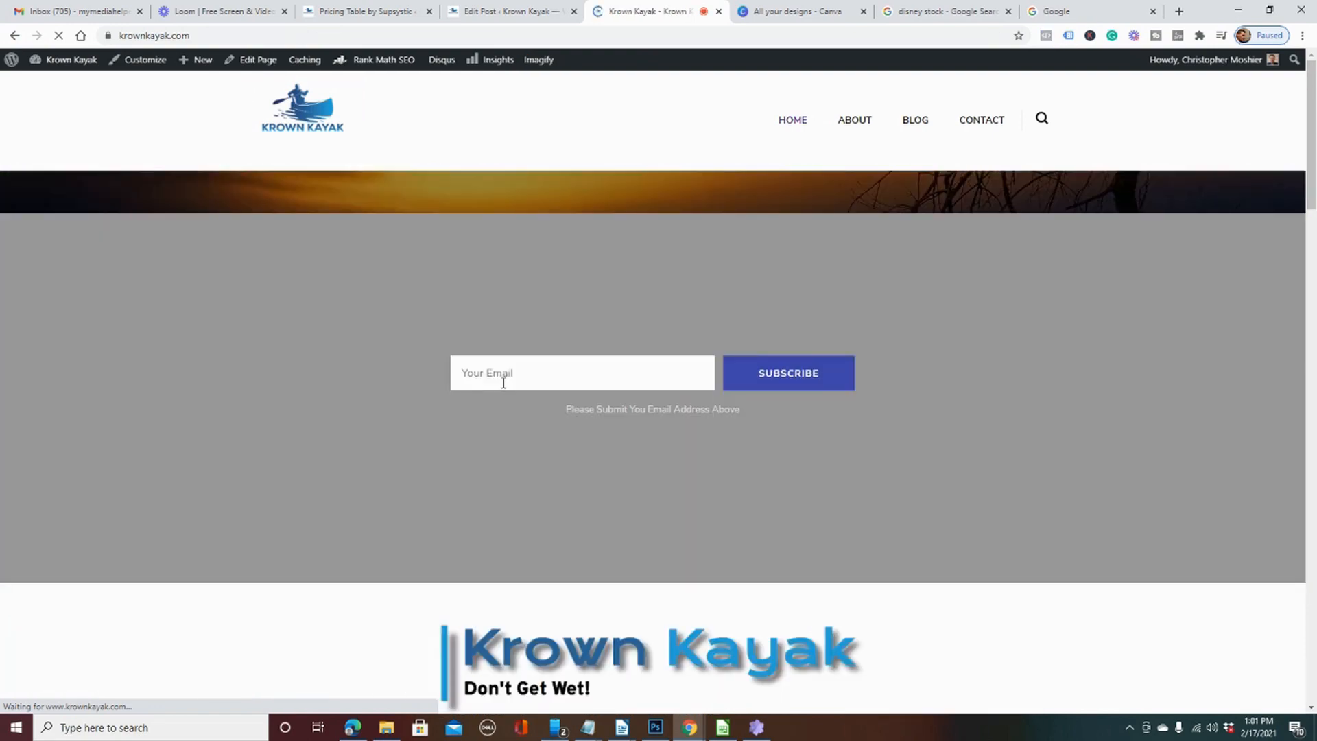
pyautogui.scroll(-15, 504, 377)
pyautogui.scroll(-7, 504, 376)
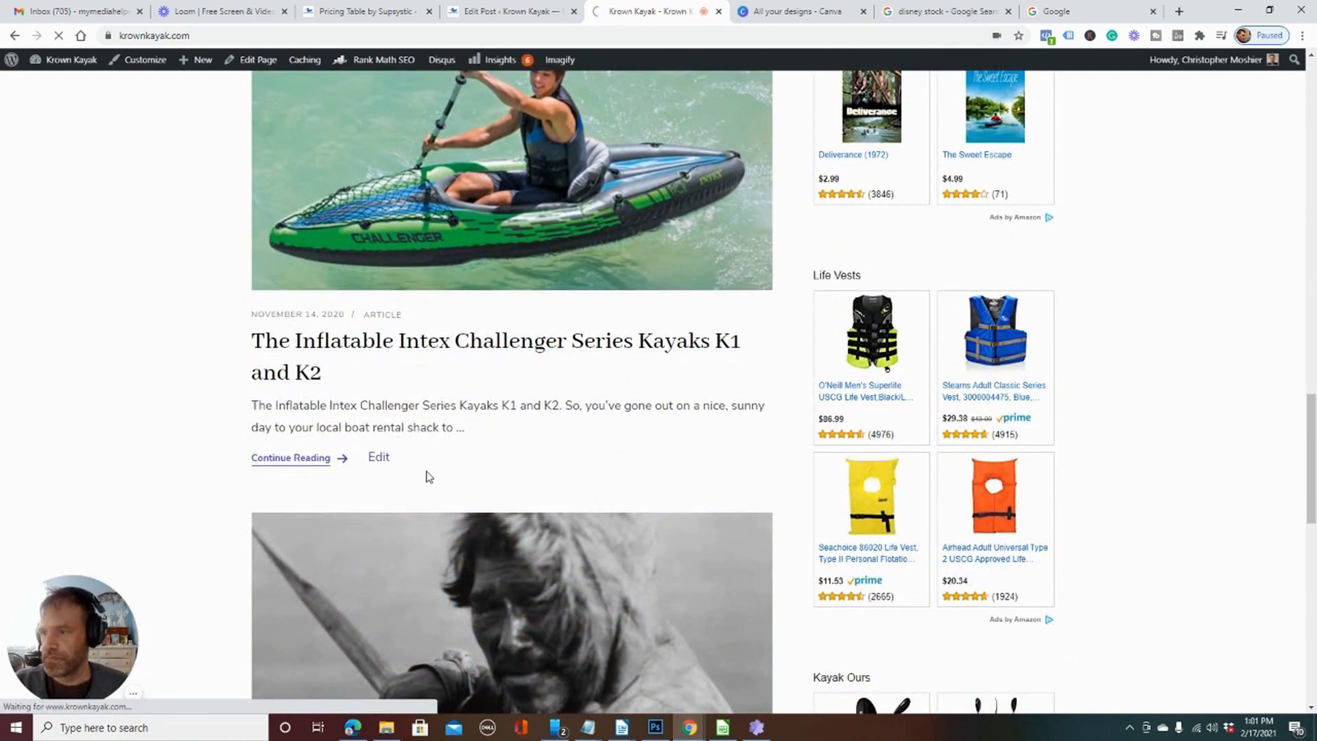
pyautogui.click(428, 475)
# Step: Examine the Intex Challenger Kayak K1 and K2 tables embedded in the published article
pyautogui.scroll(-8, 426, 471)
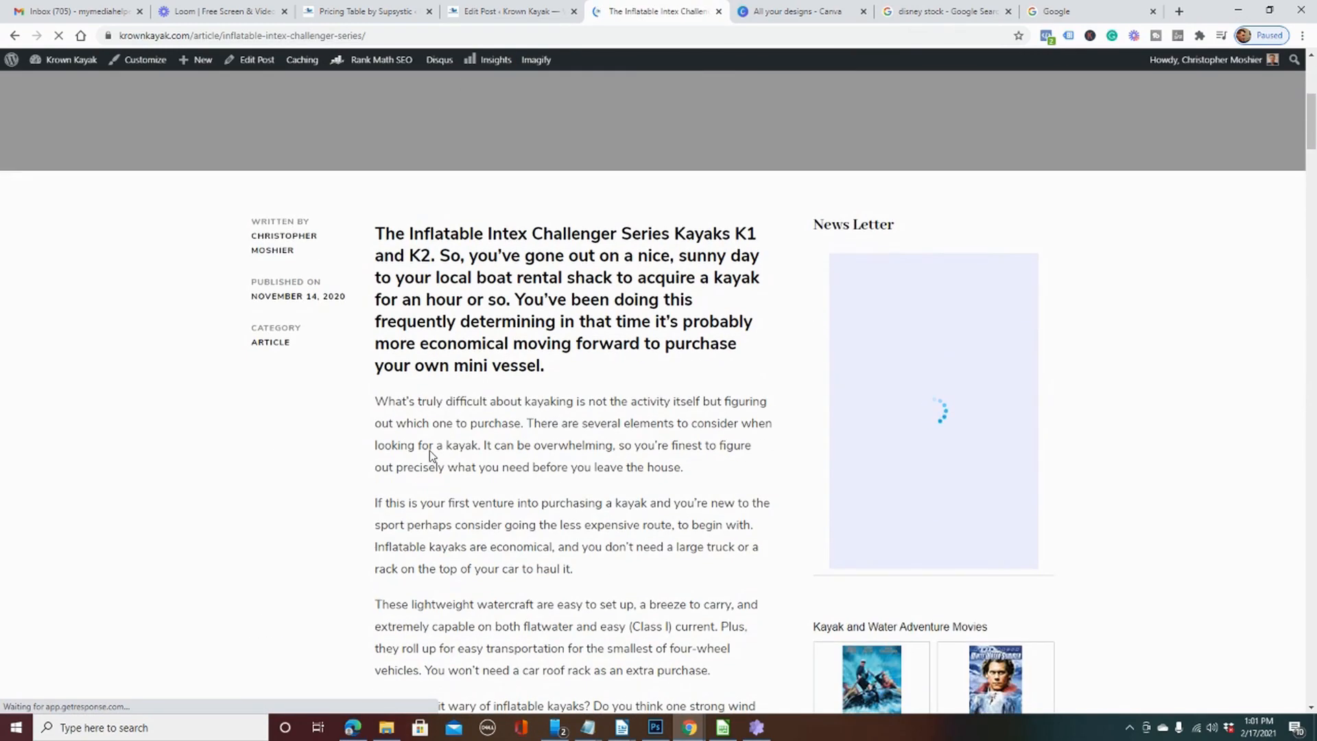
pyautogui.scroll(-11, 431, 450)
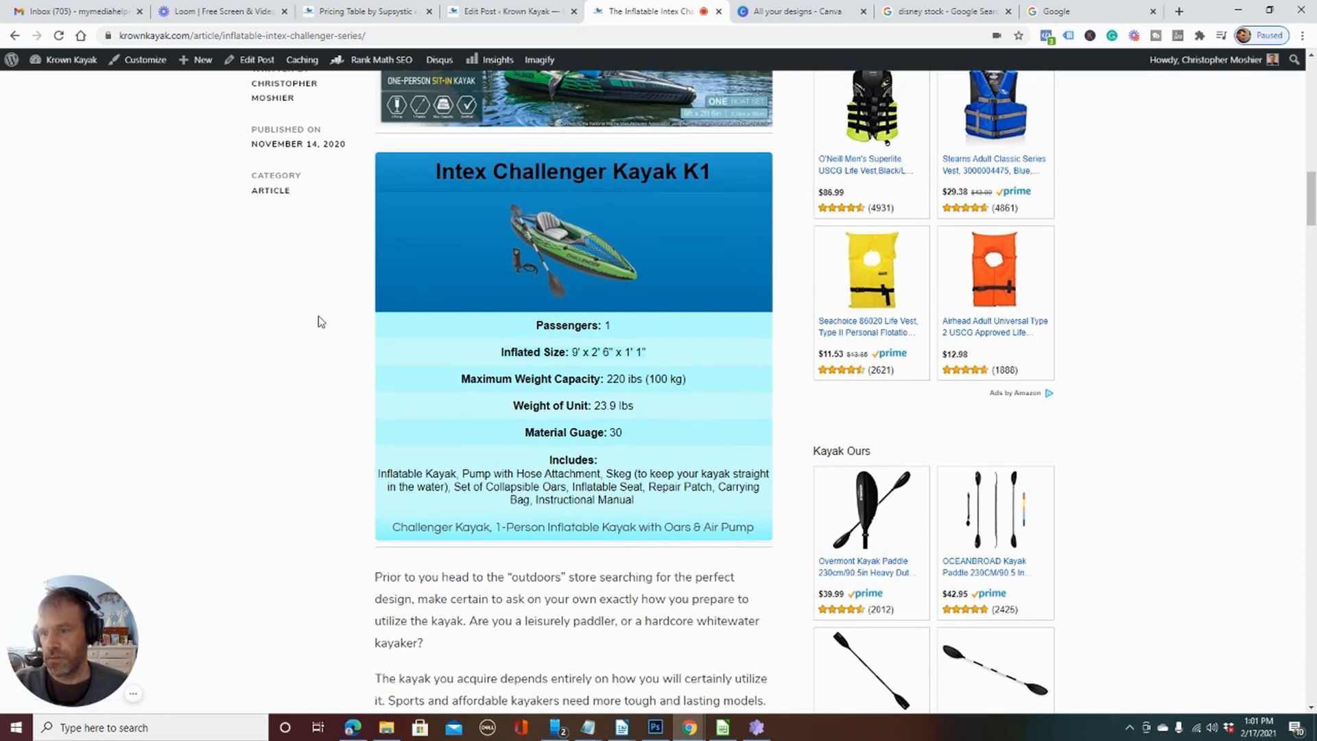
pyautogui.scroll(-15, 317, 322)
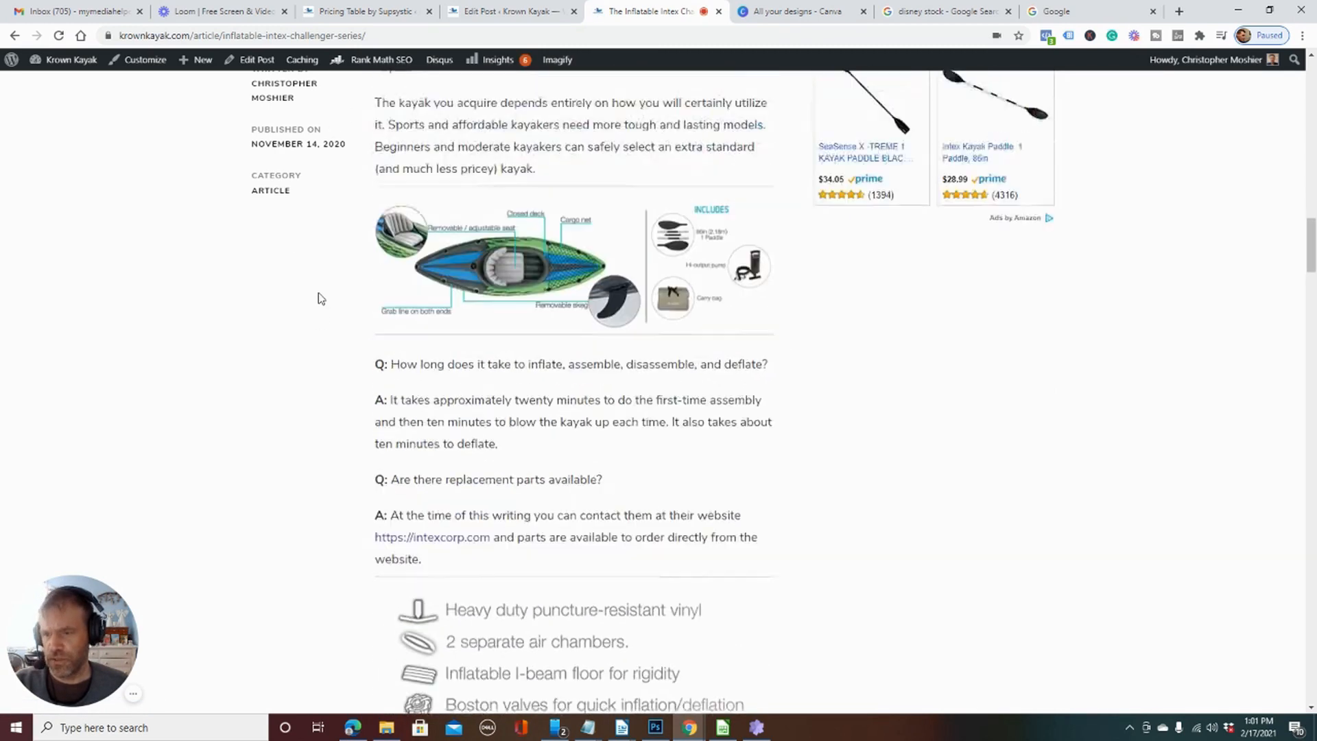
pyautogui.scroll(-20, 319, 302)
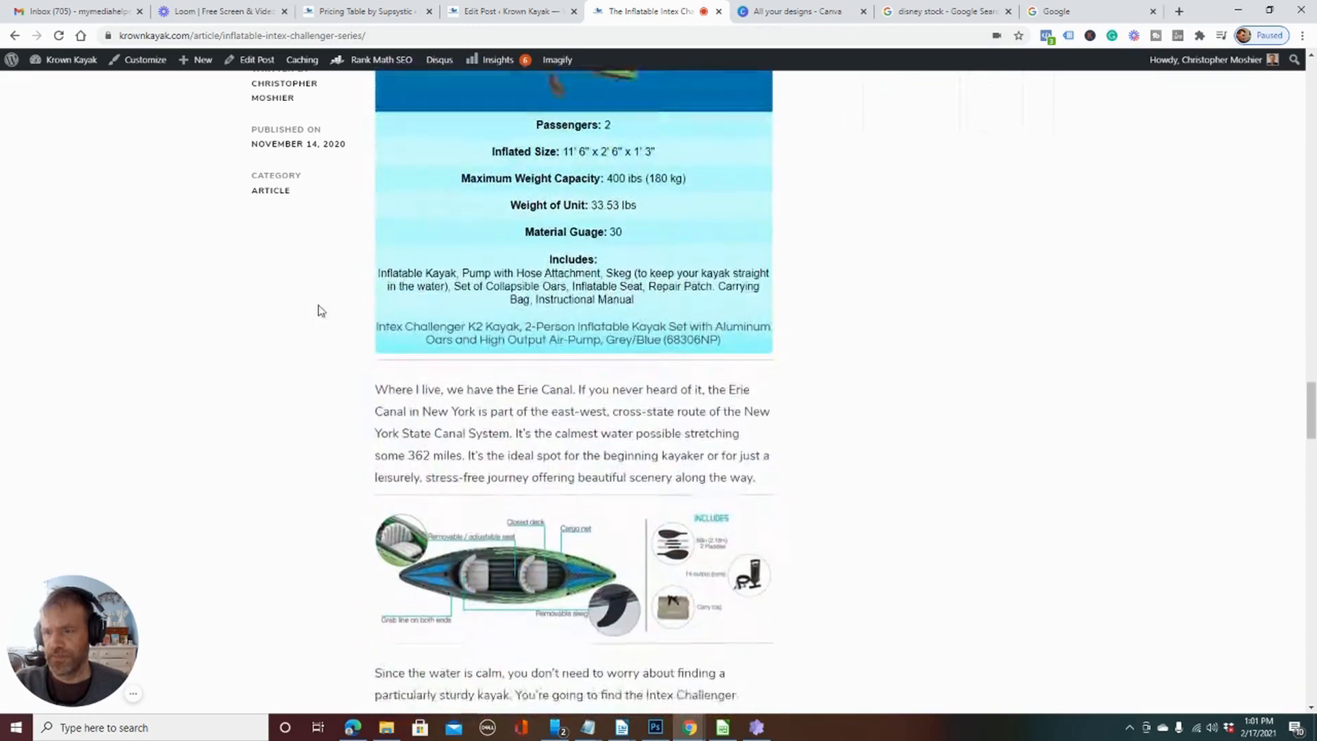
pyautogui.scroll(5, 323, 310)
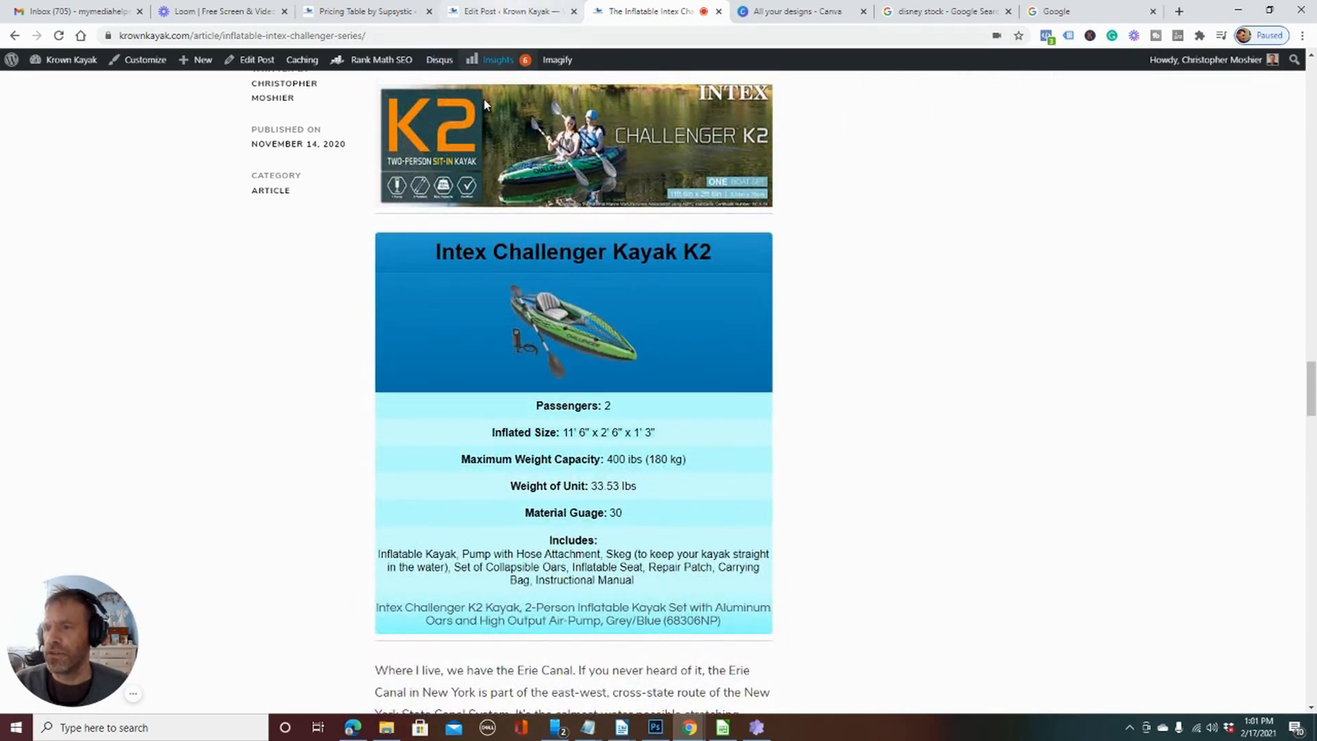
pyautogui.click(479, 8)
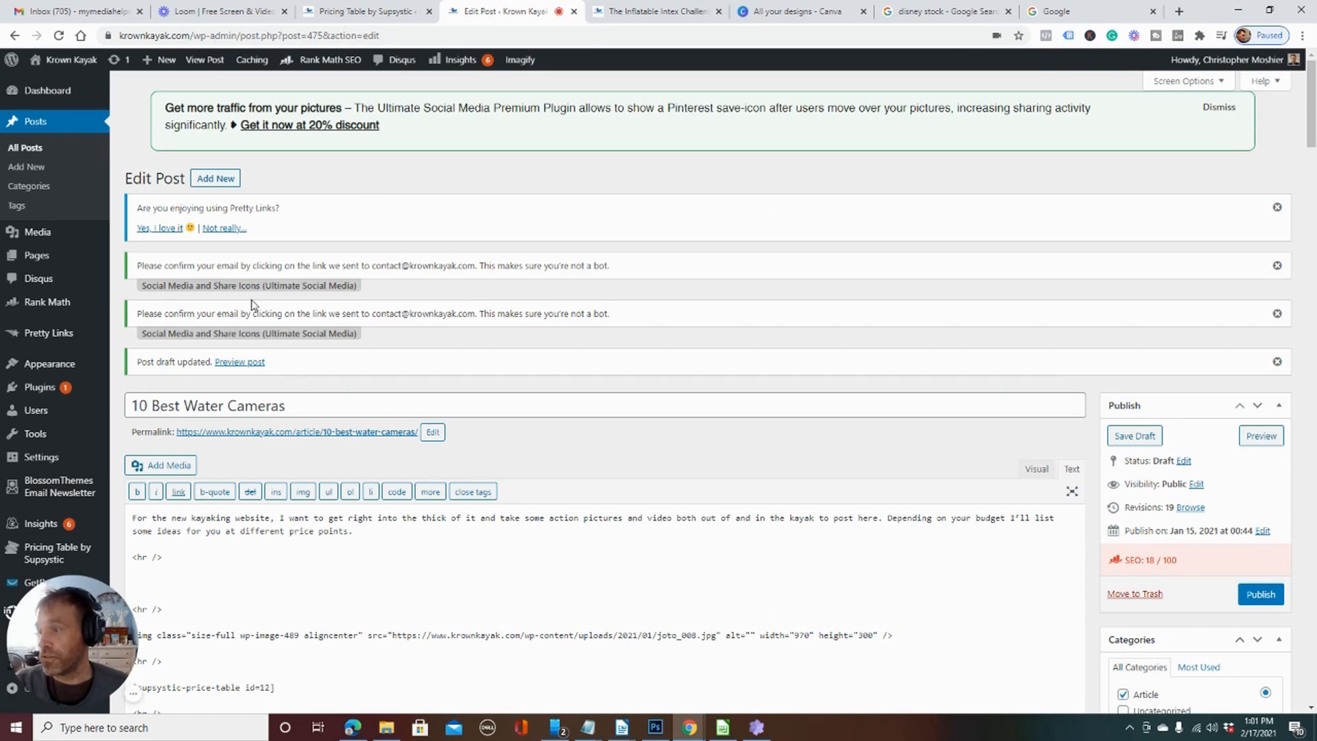
pyautogui.click(364, 11)
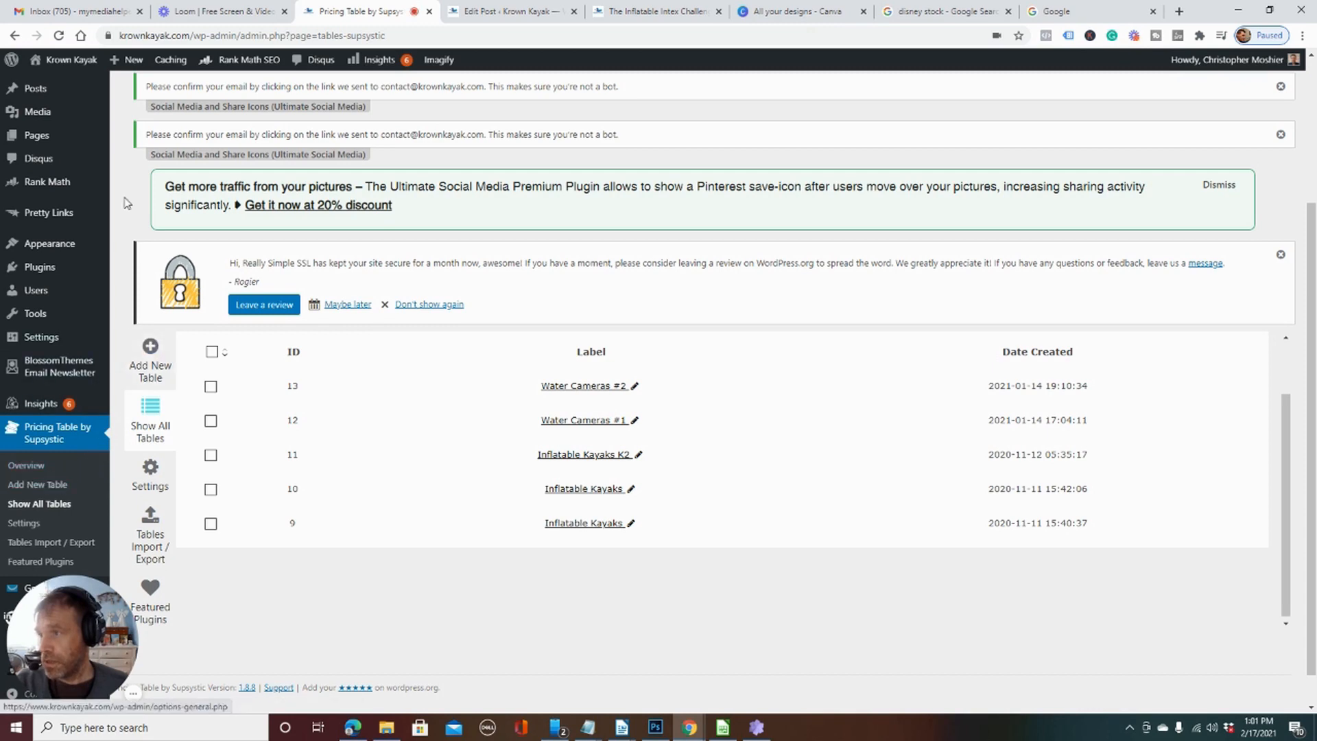
pyautogui.click(460, 10)
pyautogui.click(632, 7)
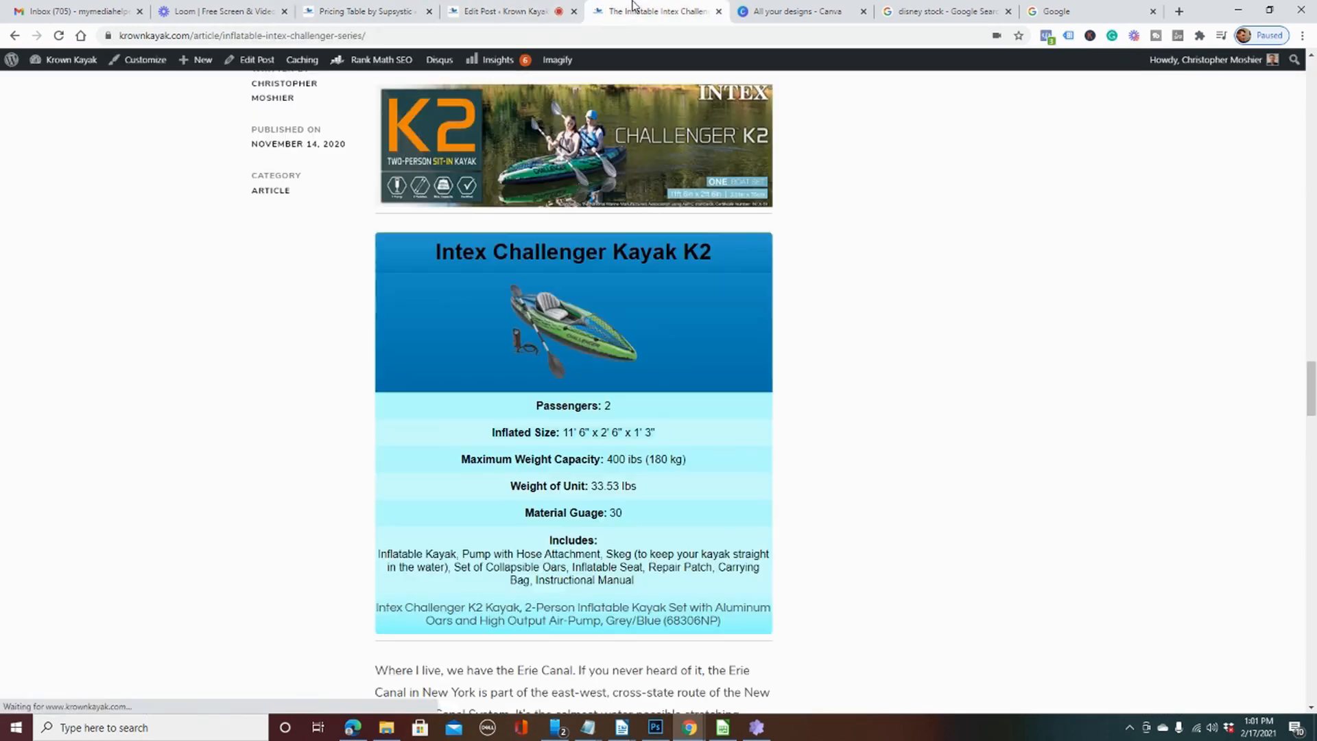
# Step: Return to the Pricing Table by Supsystic admin page and view its Overview with the server settings and contact form
pyautogui.click(377, 11)
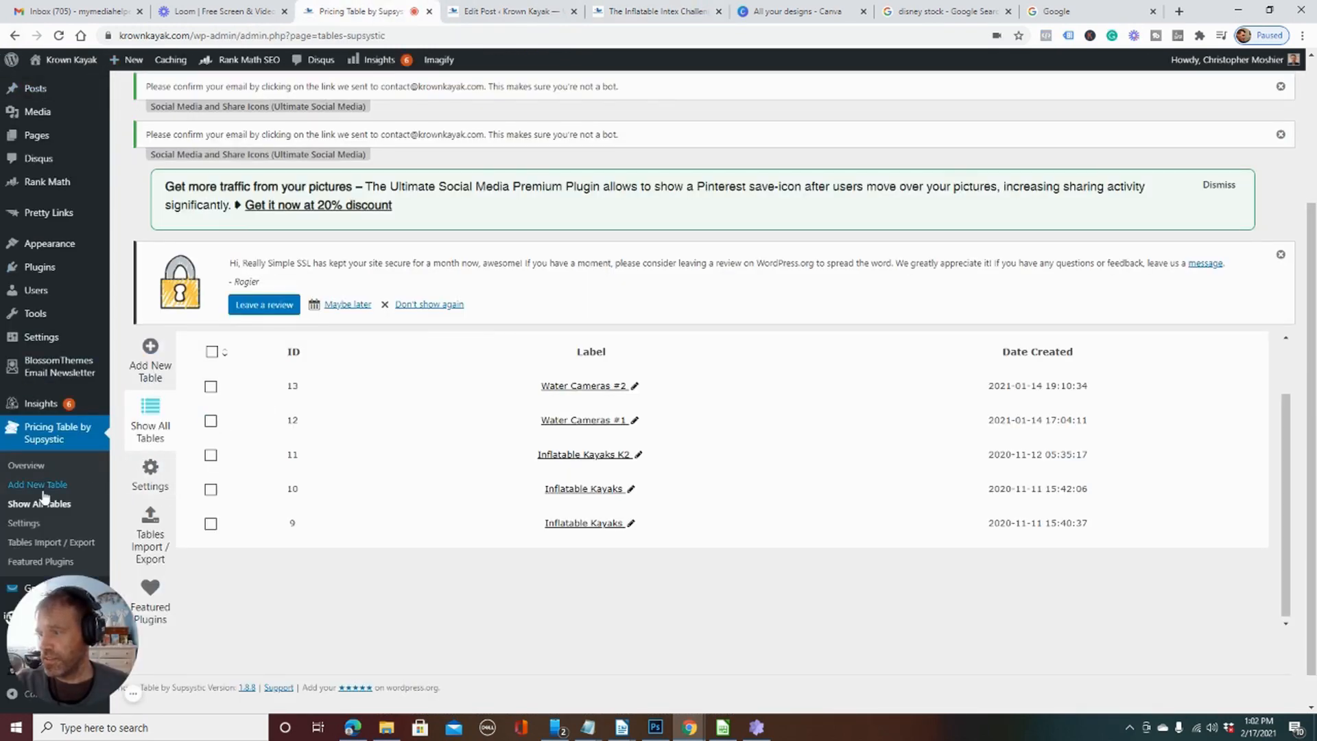
pyautogui.scroll(-1, 45, 495)
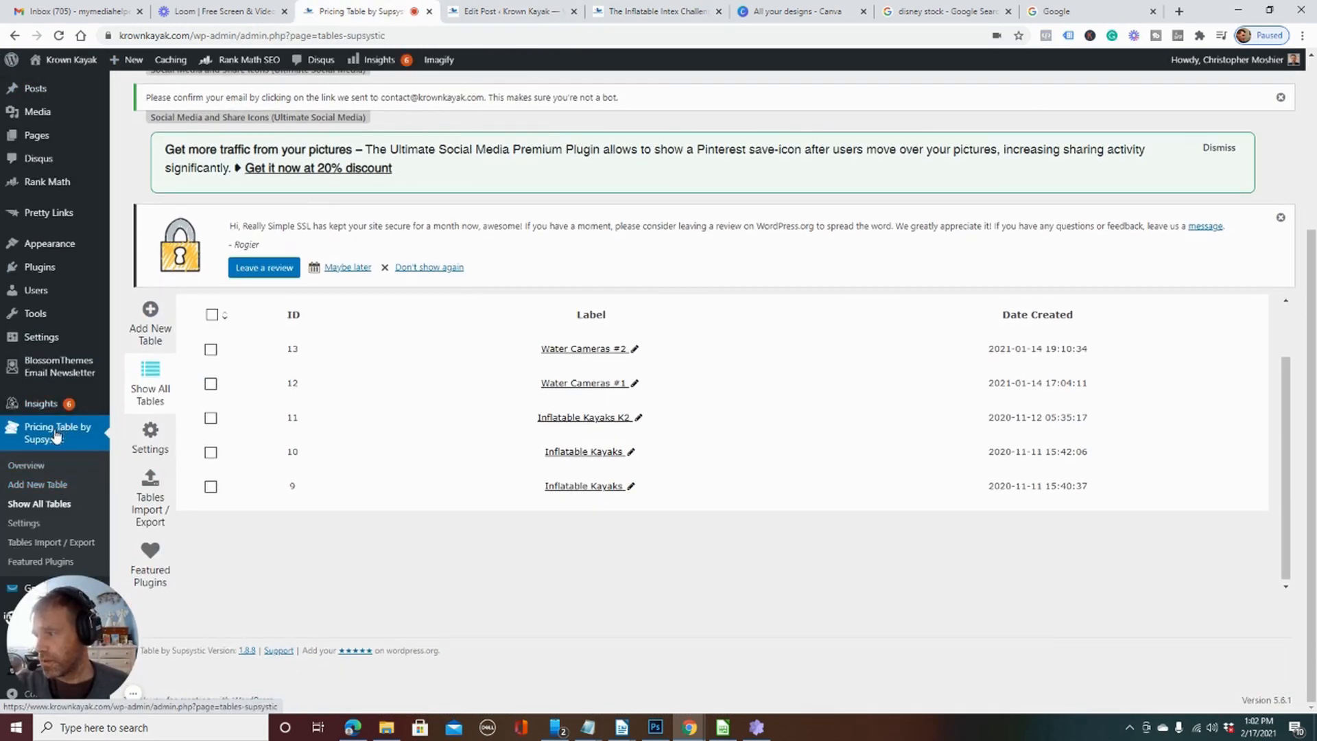
pyautogui.click(38, 468)
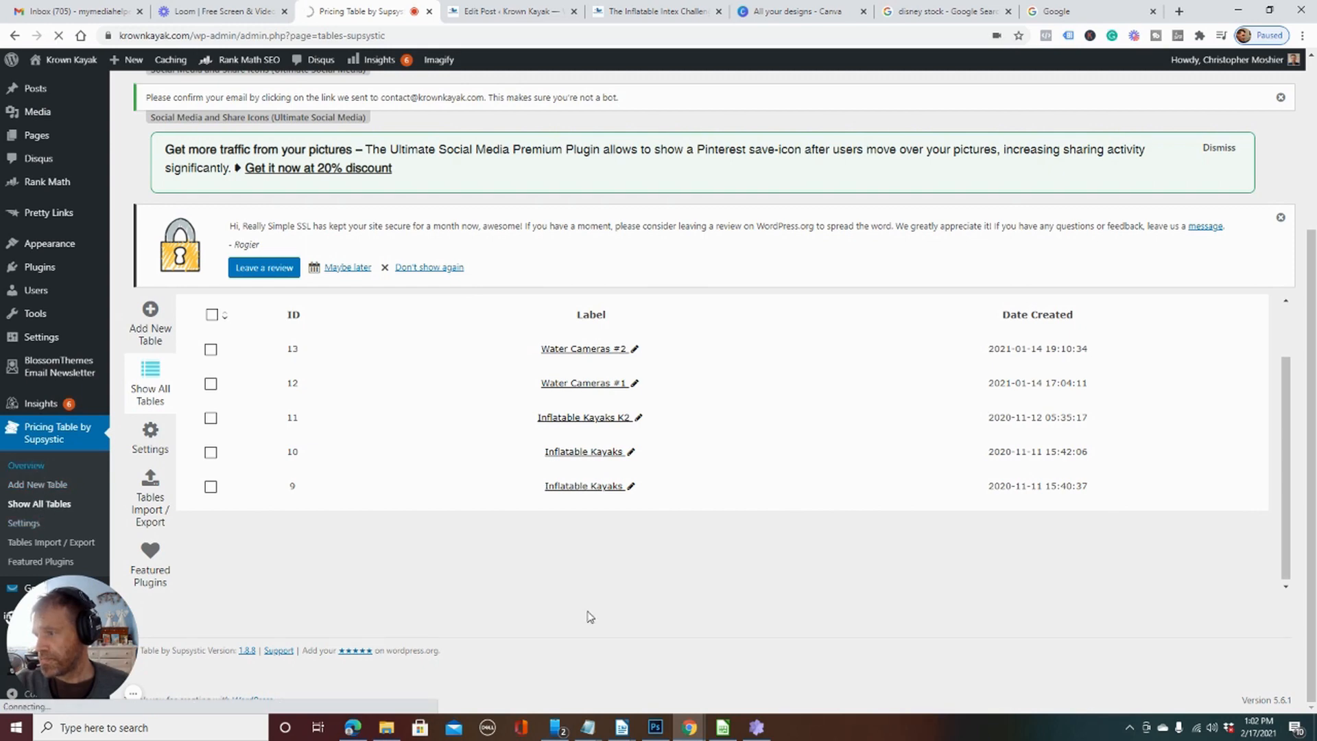
pyautogui.scroll(-6, 587, 603)
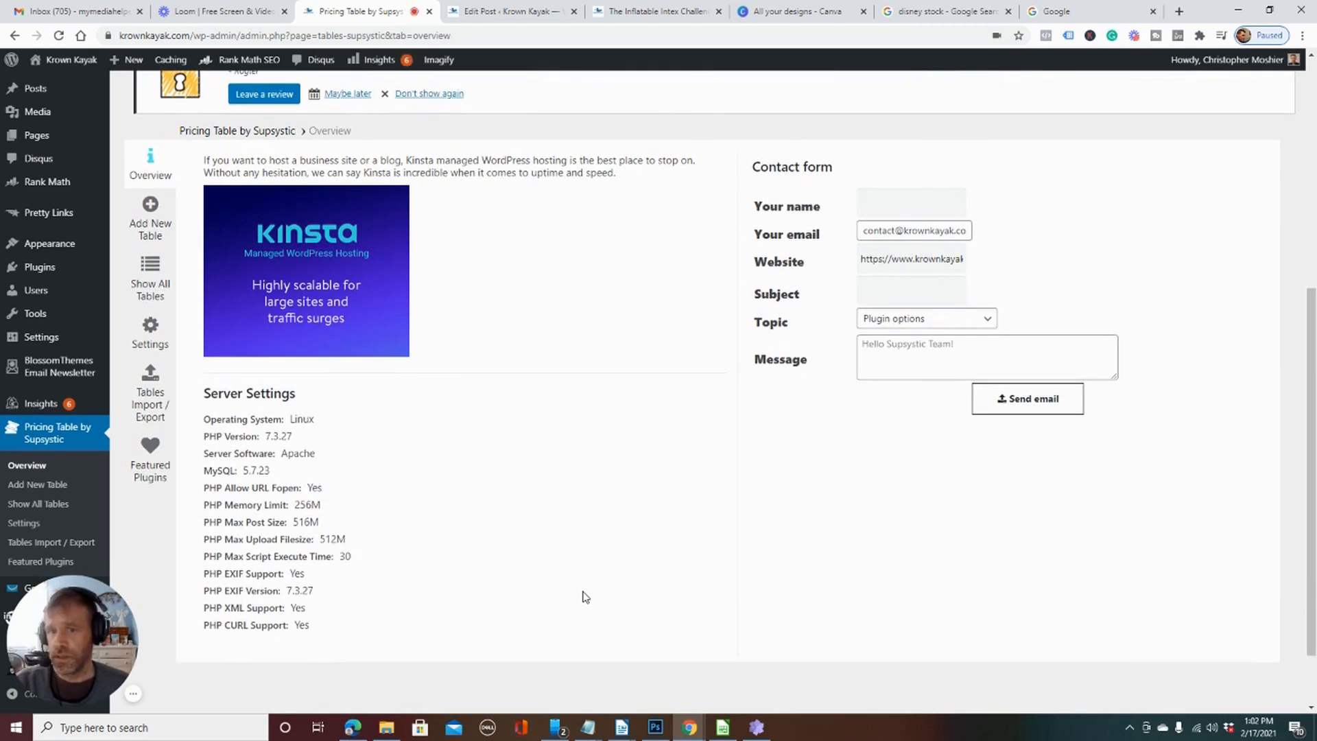
pyautogui.click(951, 359)
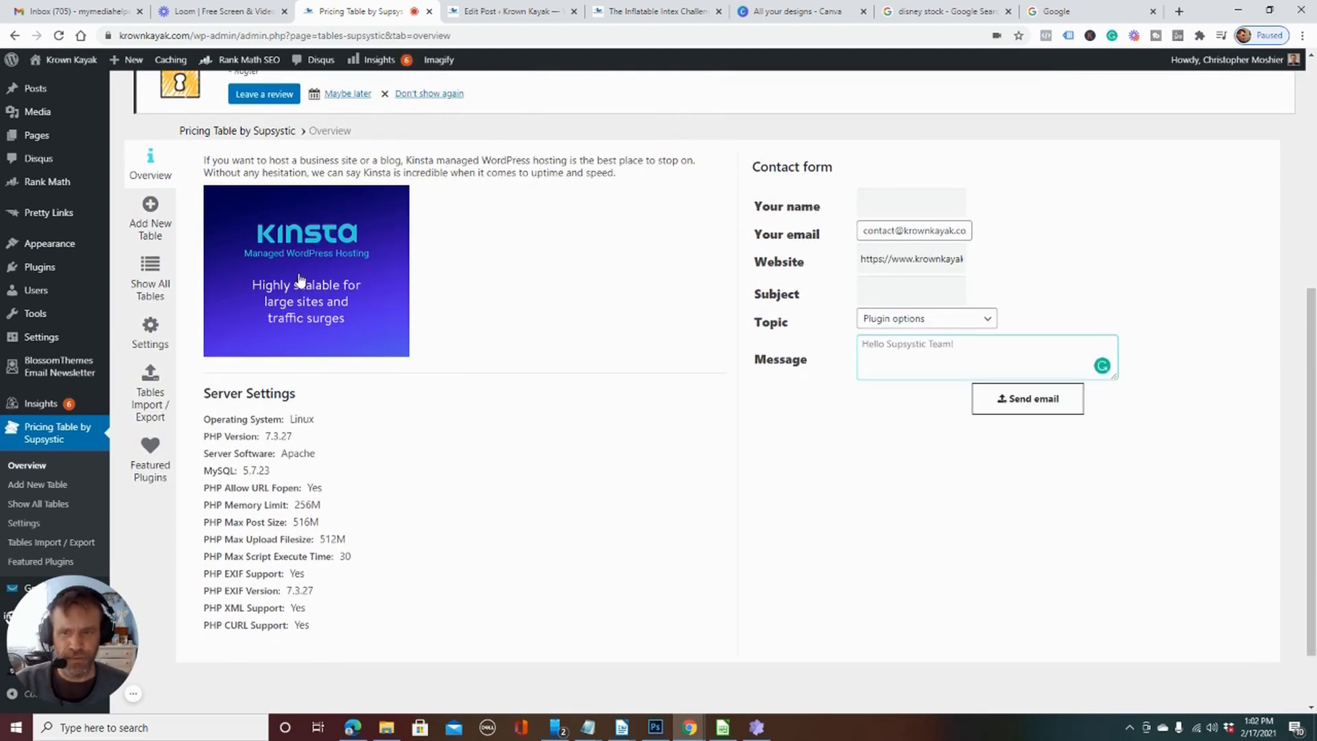
# Step: Start adding a new pricing table and browse the available templates, comparing them with the K2 table in the article
pyautogui.click(157, 226)
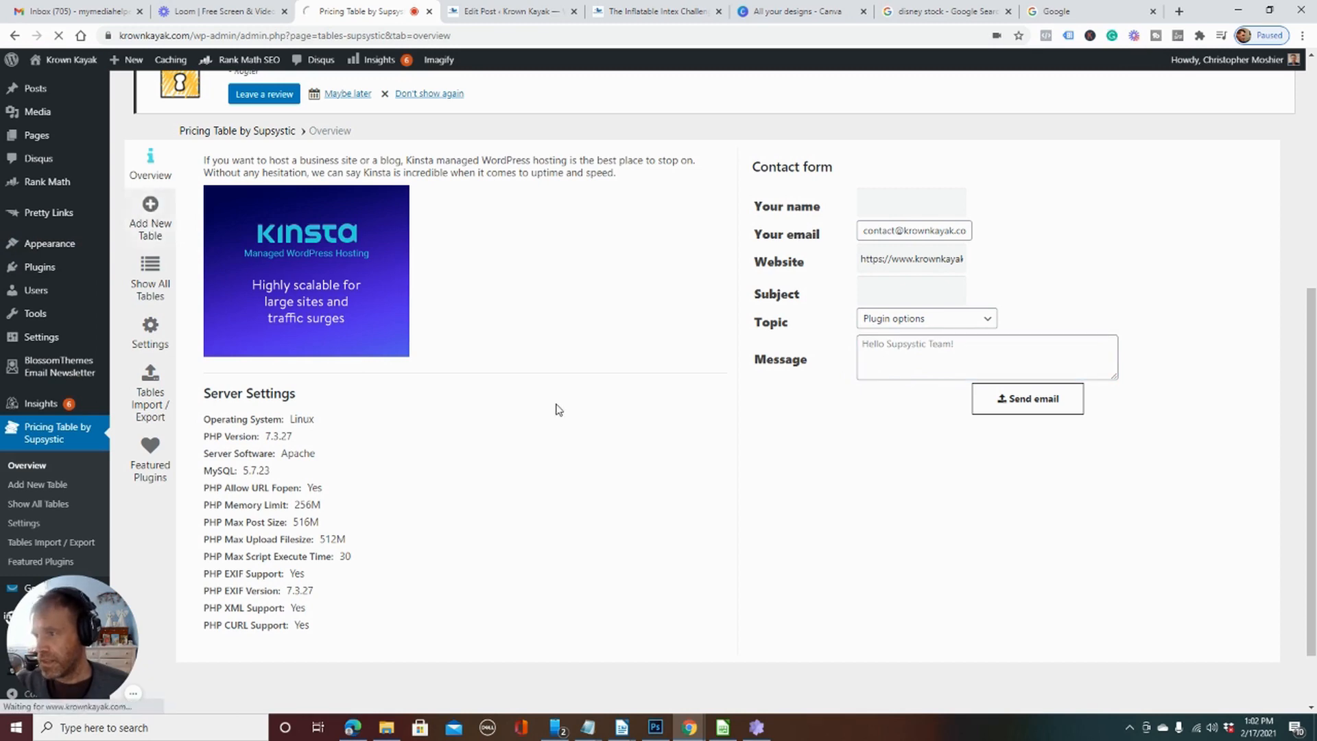
pyautogui.scroll(-8, 555, 409)
pyautogui.scroll(1, 570, 404)
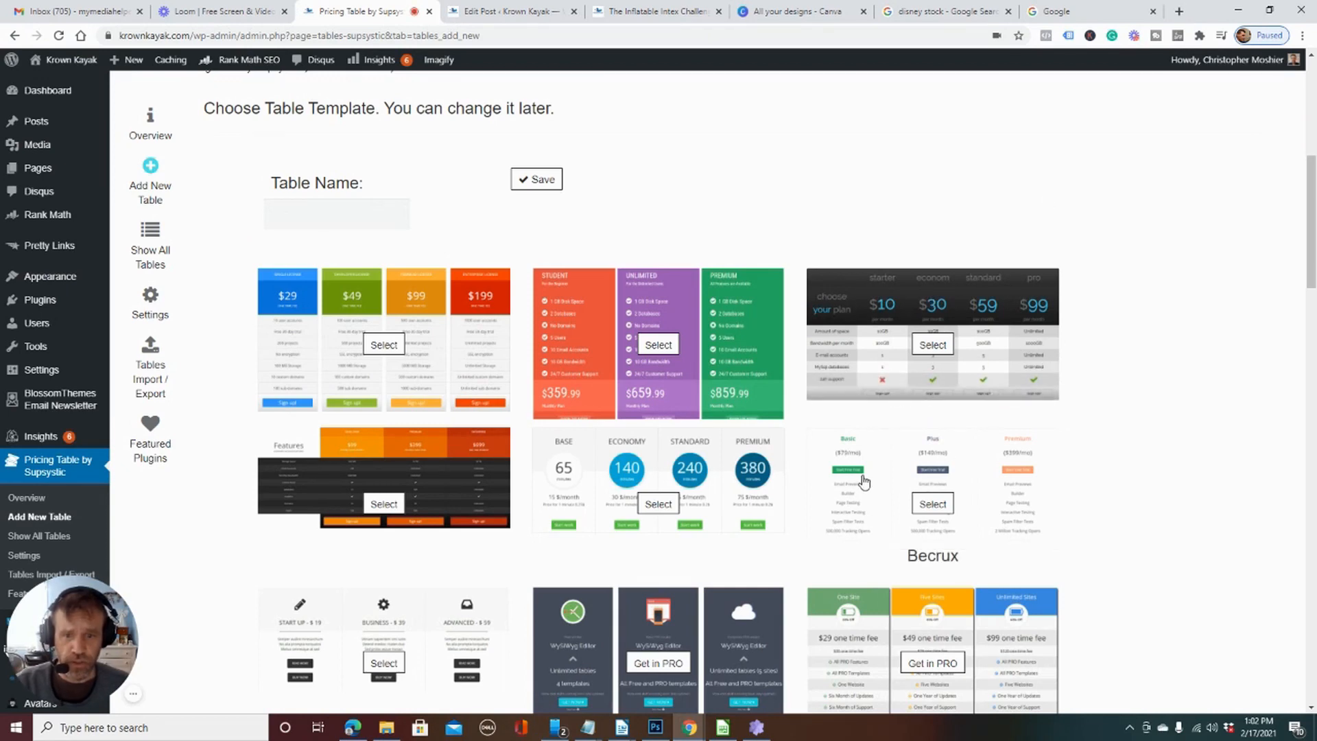
pyautogui.click(676, 12)
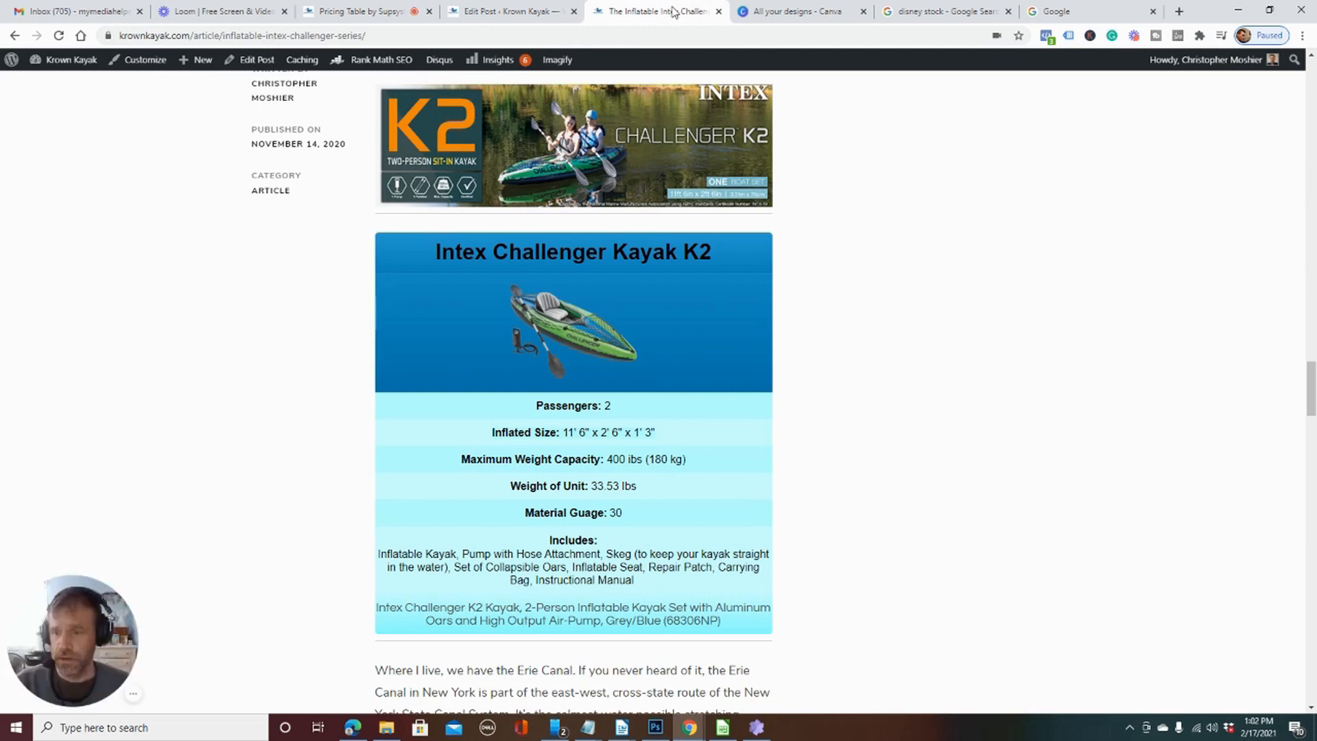
pyautogui.click(390, 11)
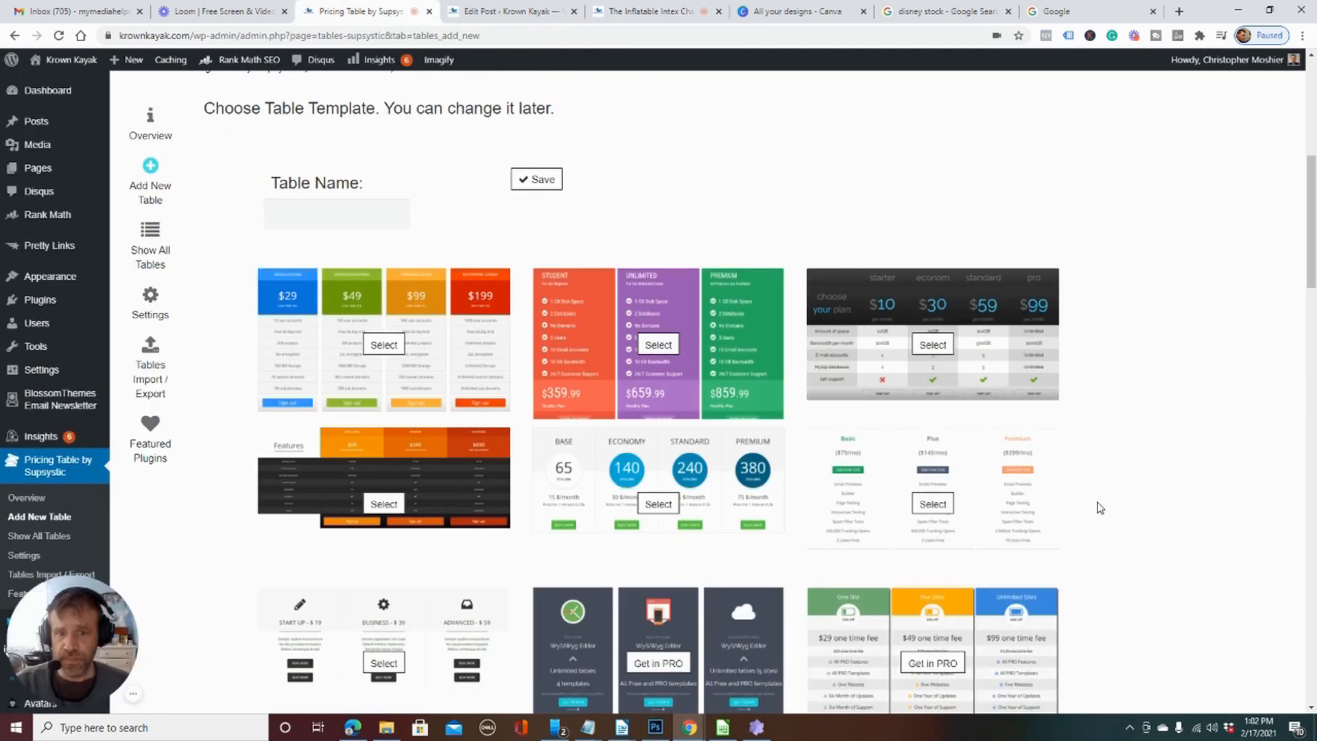
# Step: Choose the Gradient Standard template, name the new table "Test Table" and save it
pyautogui.click(933, 344)
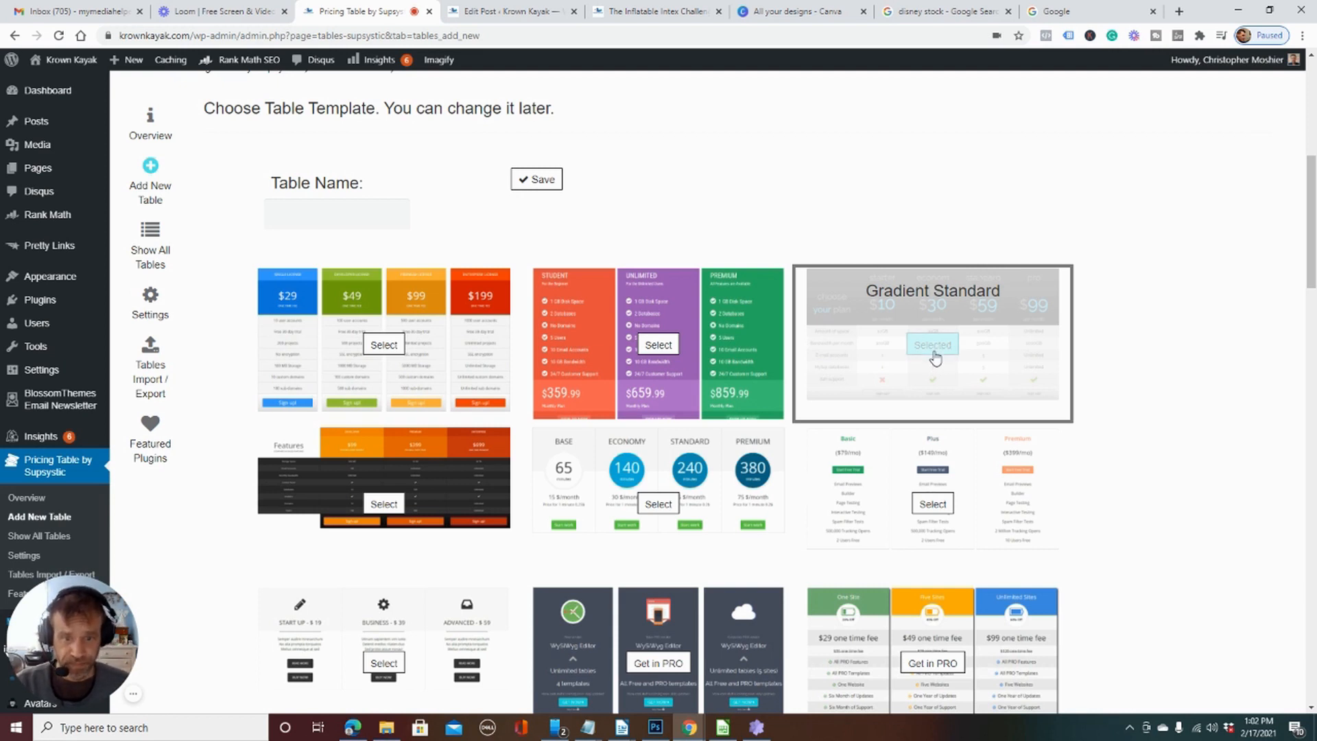
pyautogui.doubleClick(935, 357)
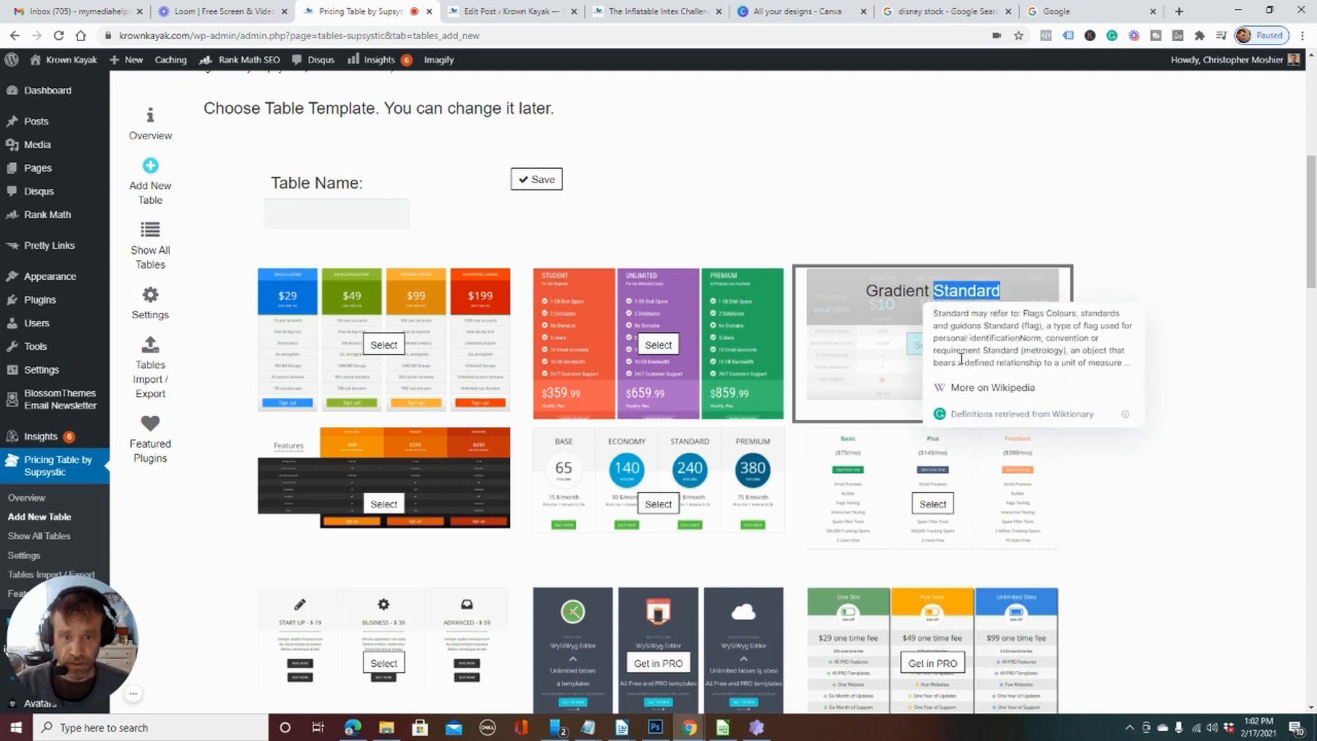
pyautogui.click(1069, 210)
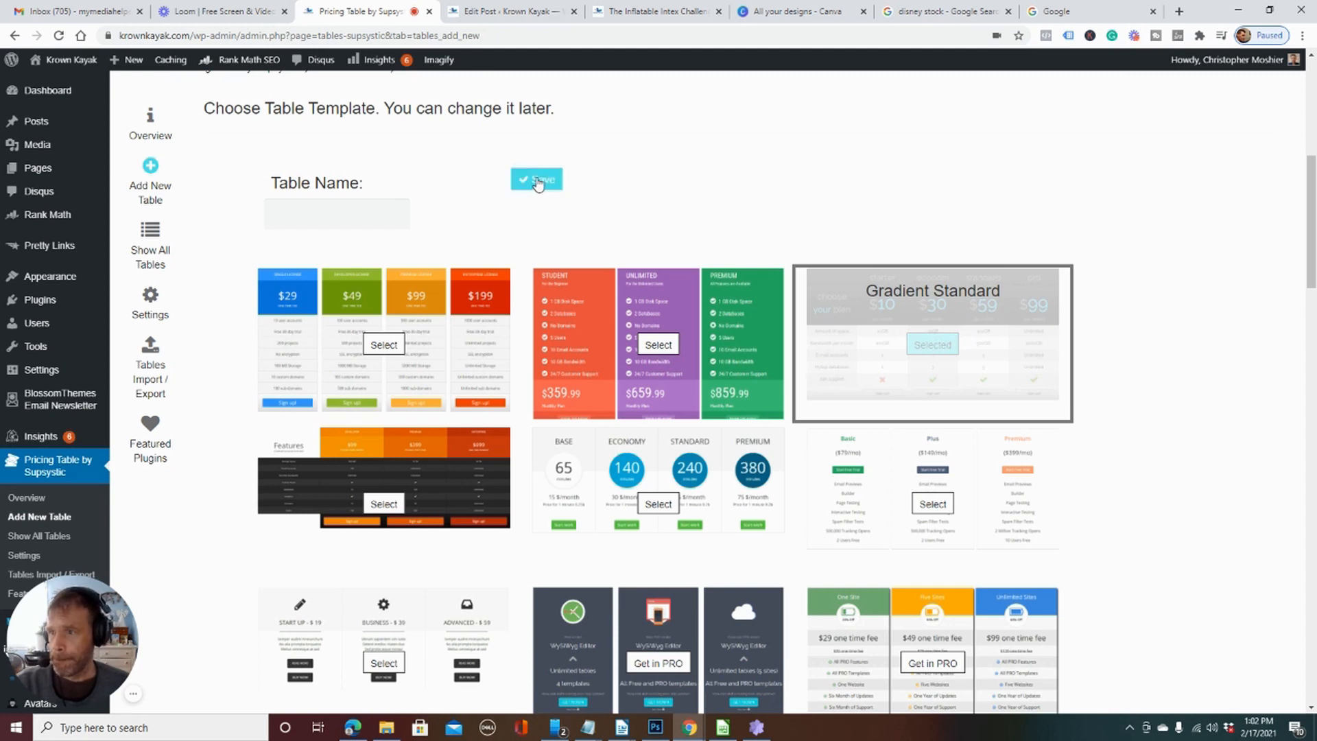
pyautogui.click(373, 206)
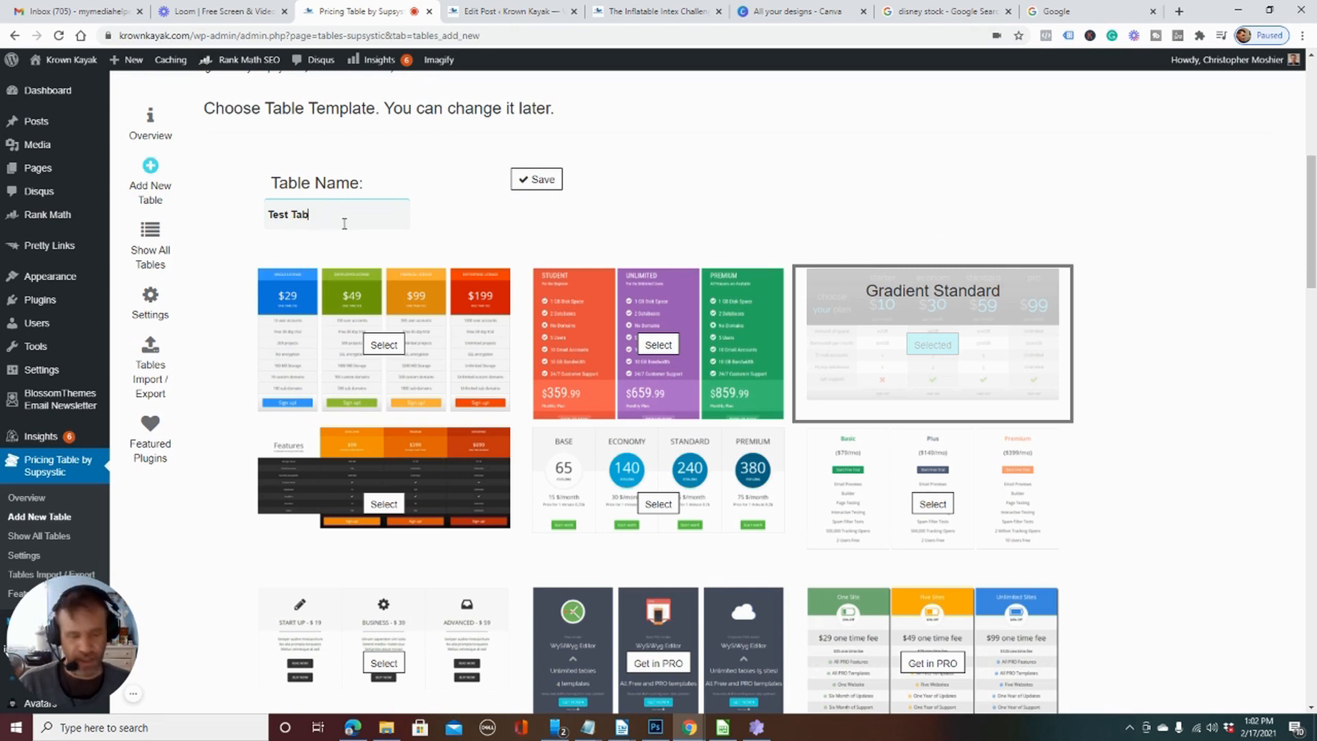
pyautogui.click(539, 179)
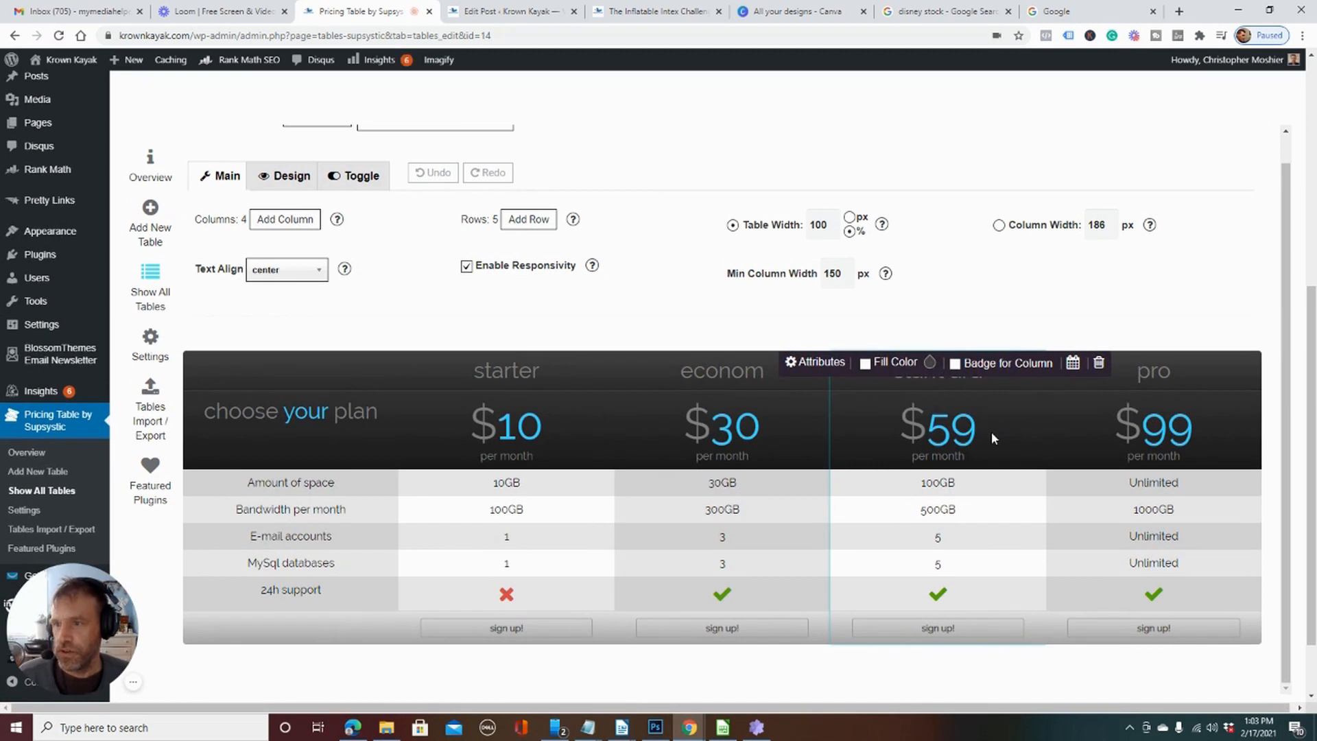
# Step: Change the price in the table's starter column to $30
pyautogui.click(537, 426)
pyautogui.moveTo(537, 426); pyautogui.dragTo(505, 426)
pyautogui.write('30')
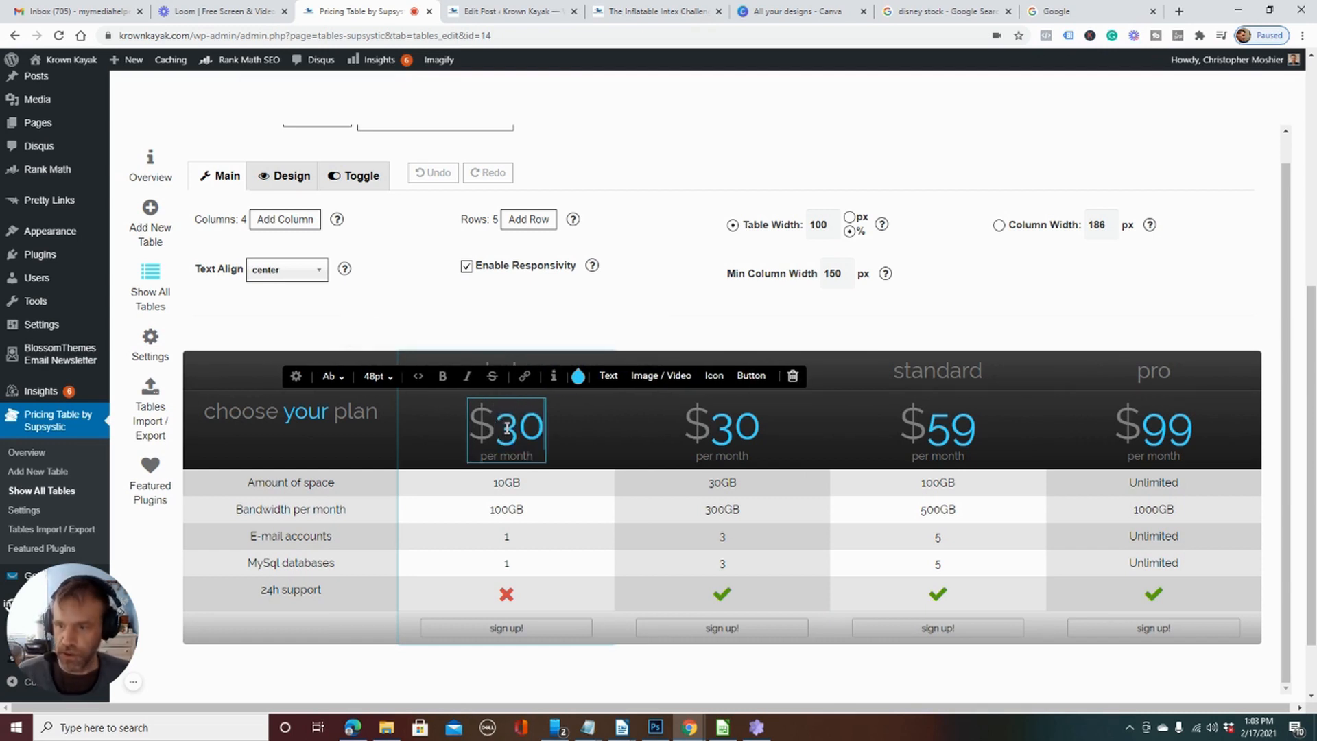
pyautogui.click(360, 490)
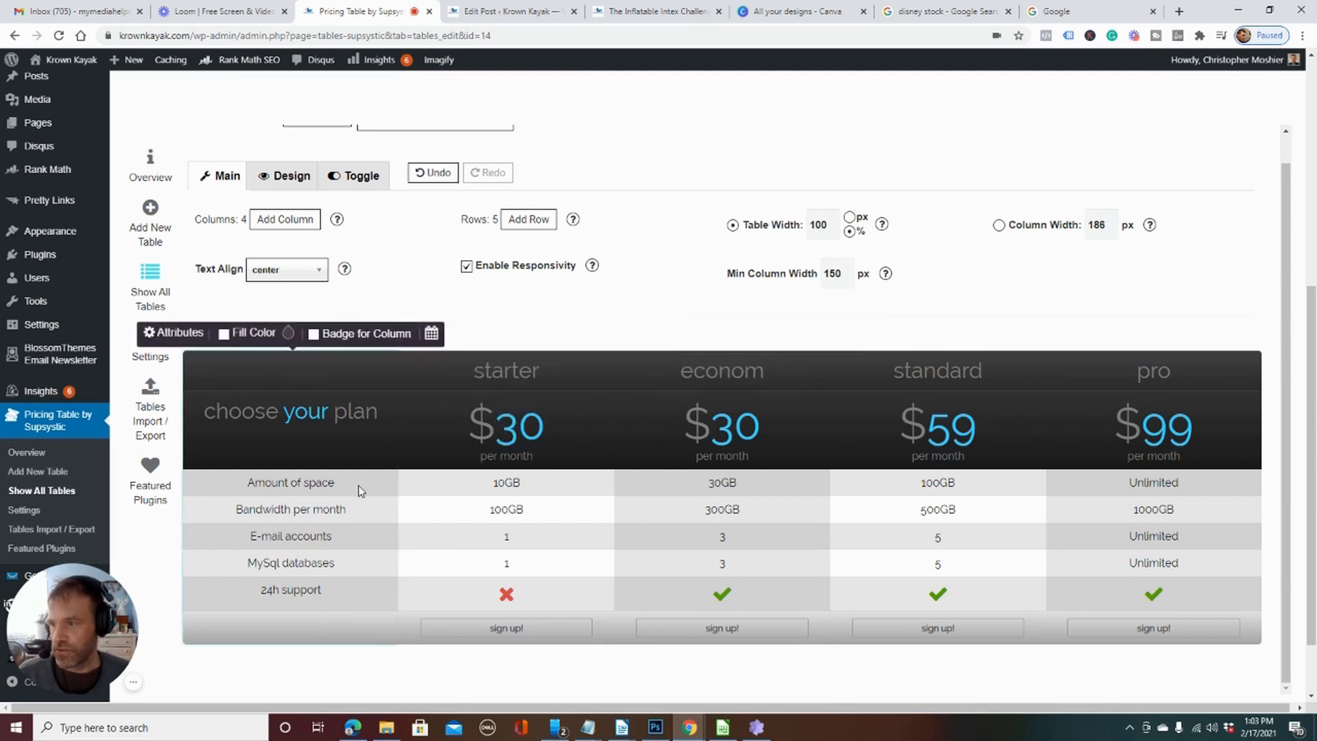
pyautogui.click(302, 431)
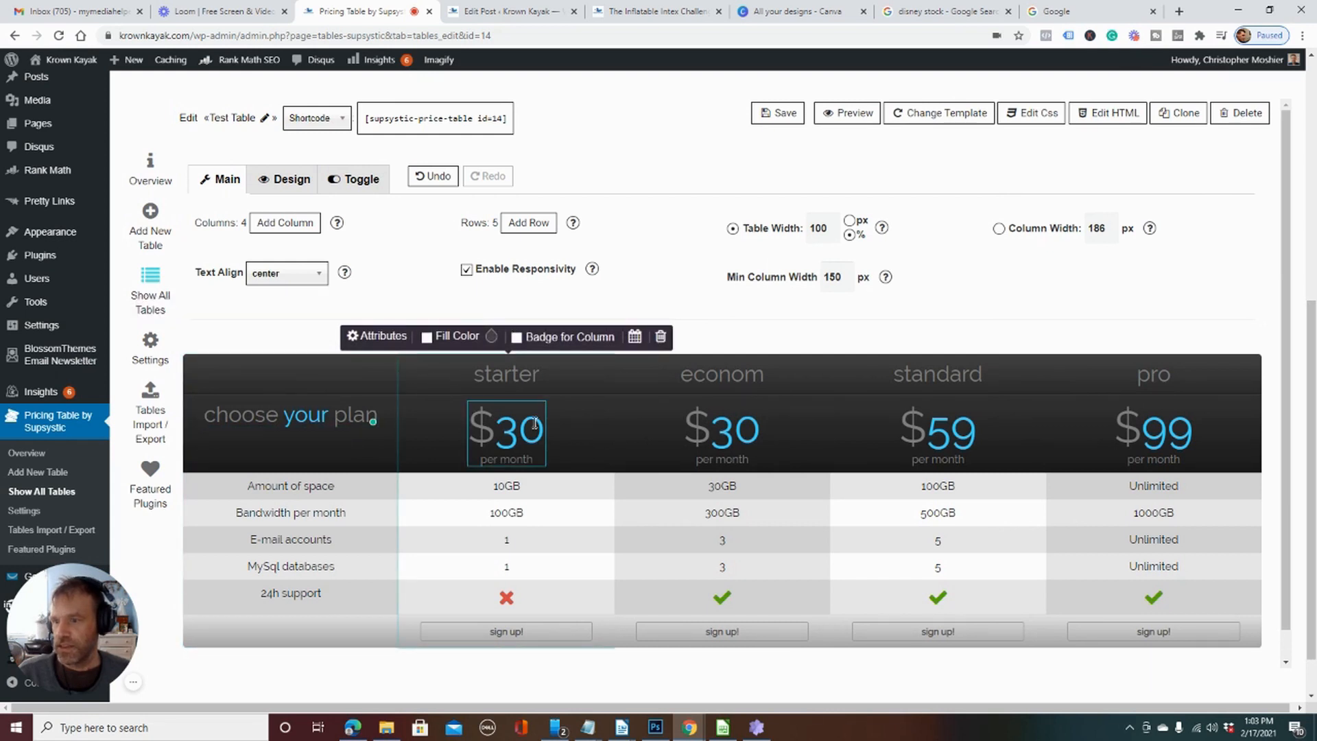
# Step: Change the font family of the "per month" text in the starter column and enlarge its font size
pyautogui.click(527, 456)
pyautogui.moveTo(533, 462); pyautogui.dragTo(479, 454)
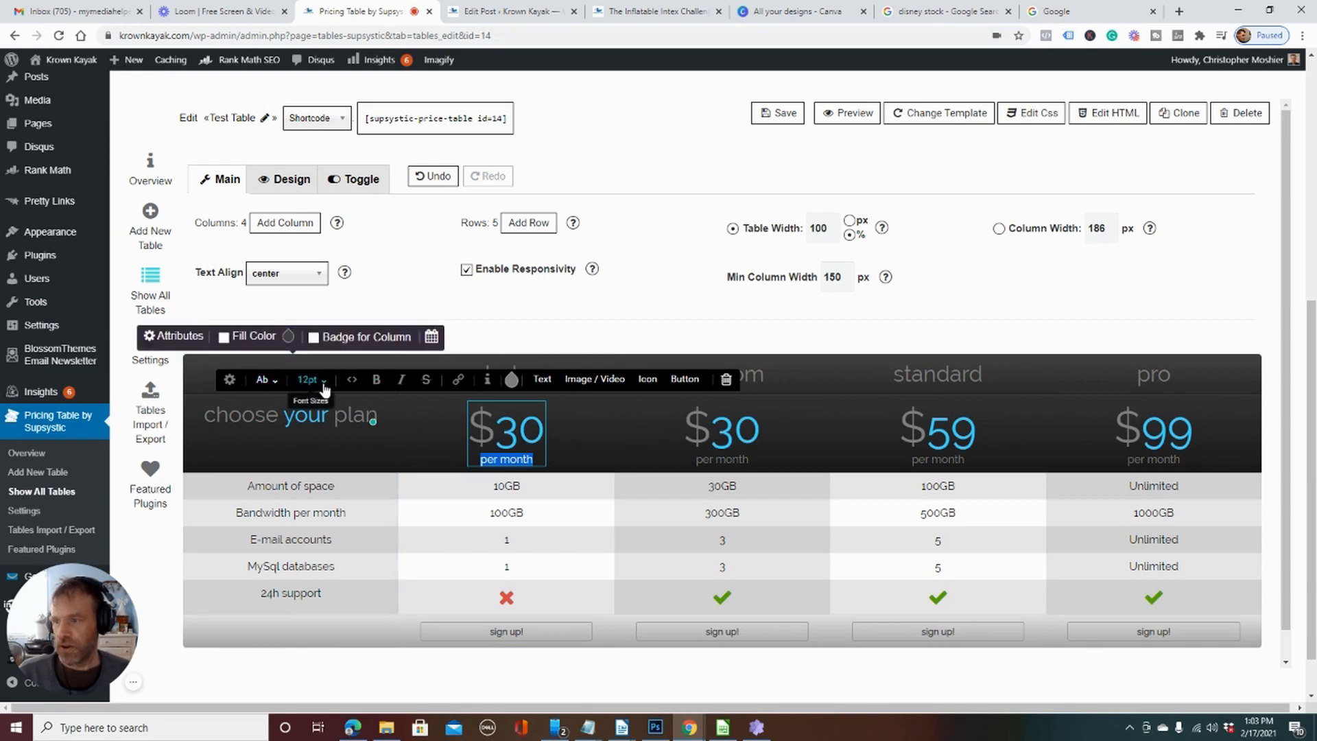
pyautogui.click(265, 379)
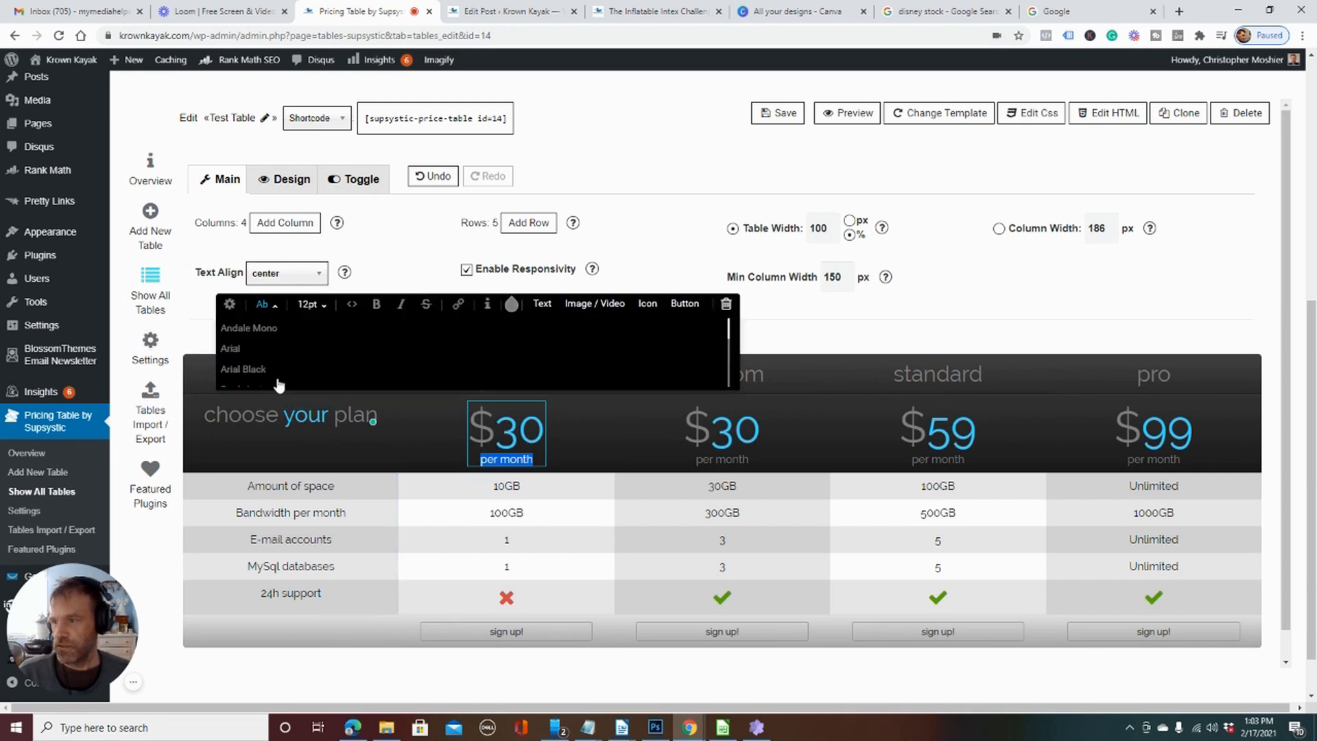
pyautogui.scroll(-1, 274, 374)
pyautogui.click(261, 371)
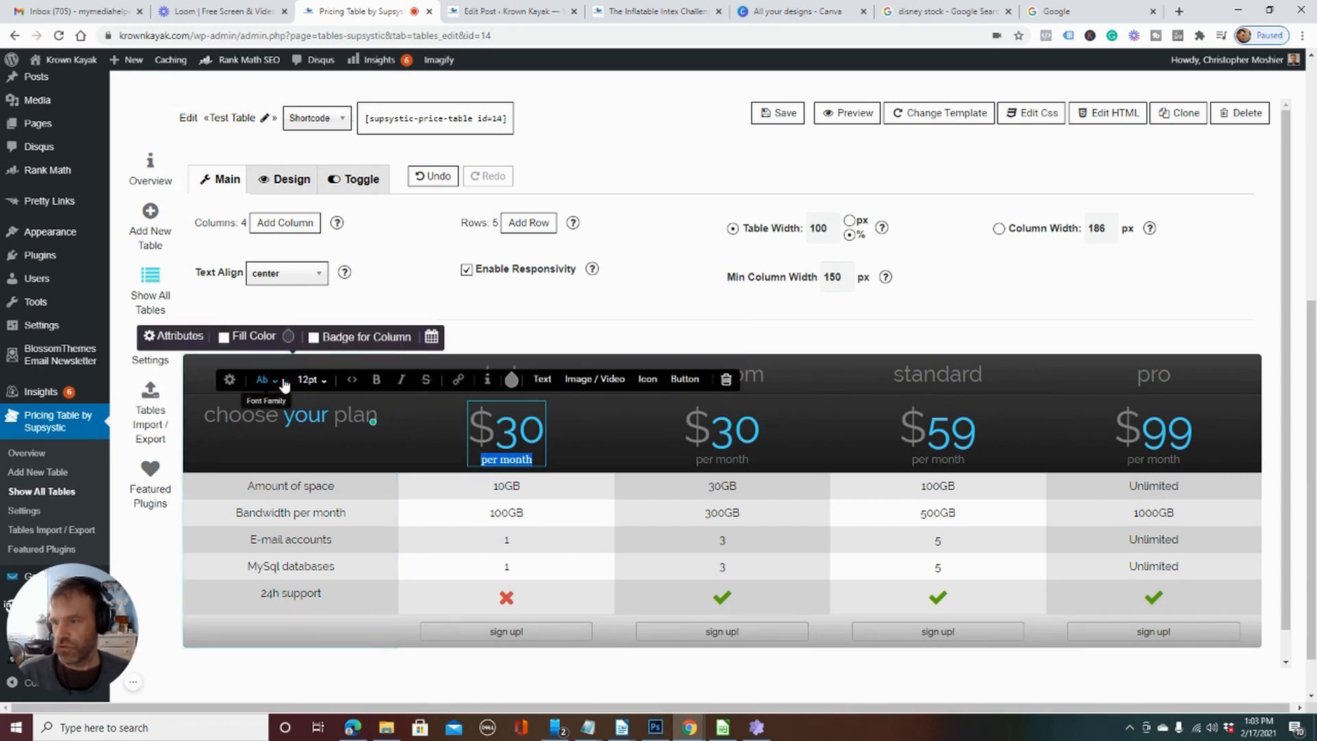
pyautogui.click(316, 380)
pyautogui.click(397, 376)
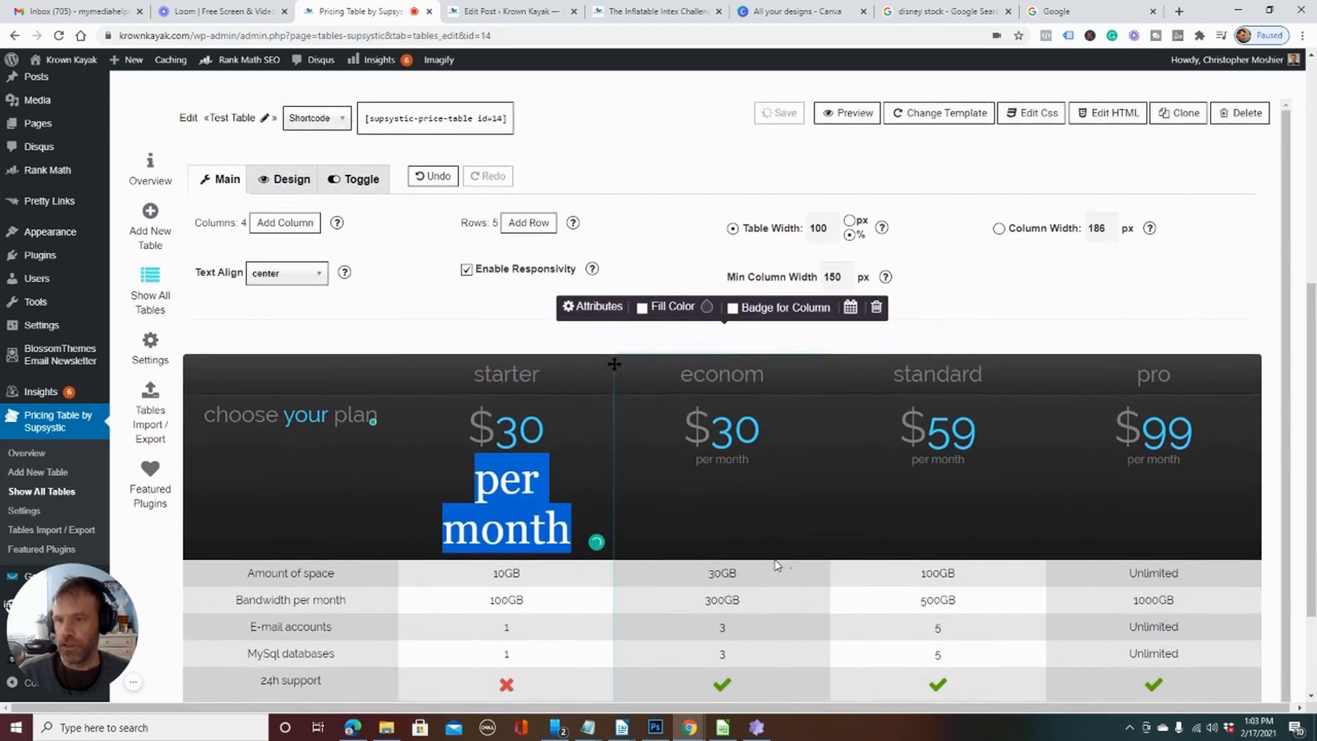
pyautogui.scroll(1, 770, 556)
pyautogui.scroll(-1, 769, 553)
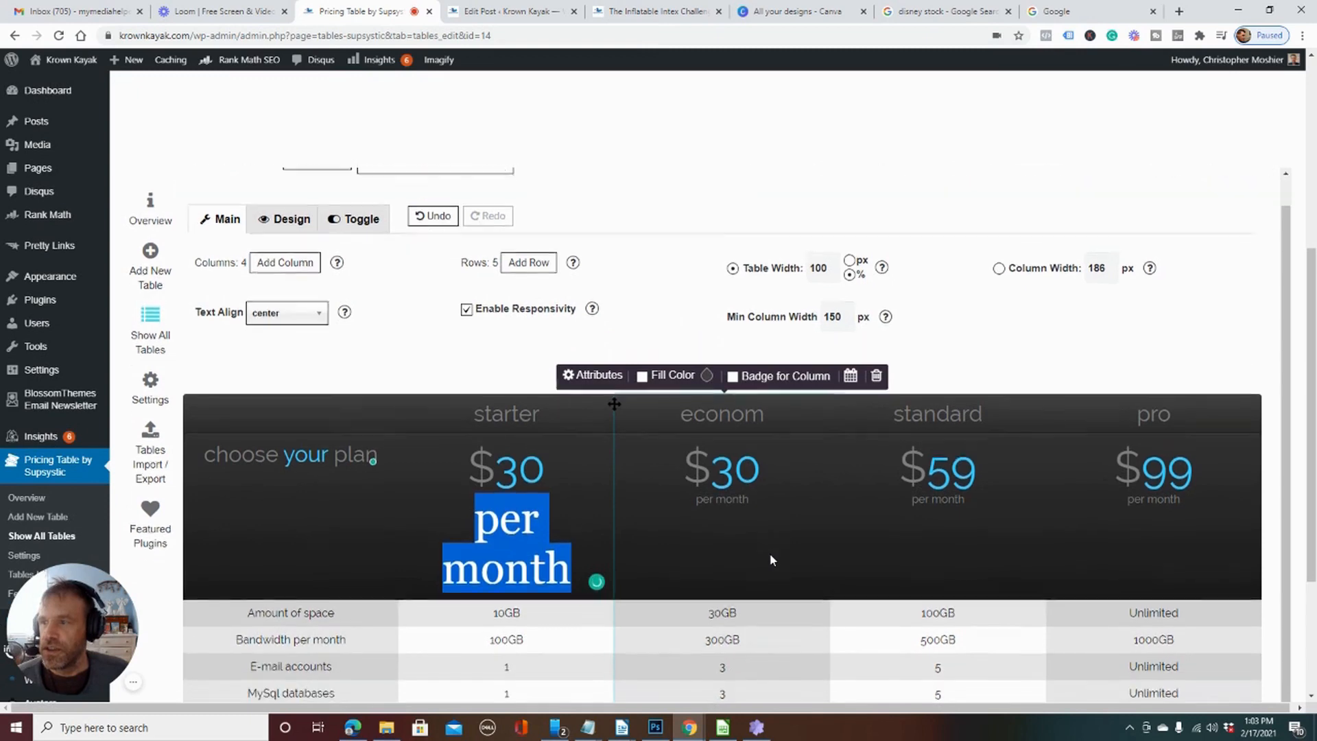
pyautogui.scroll(-1, 770, 553)
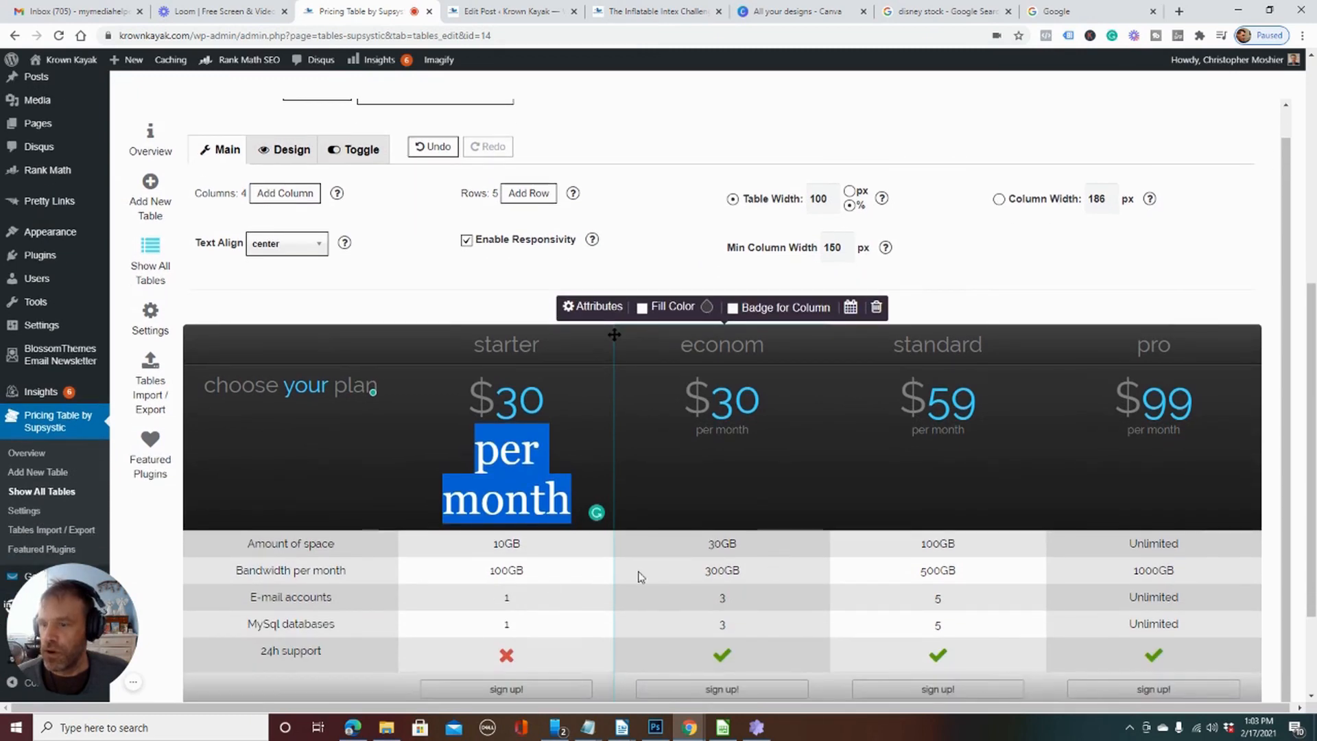
pyautogui.click(636, 454)
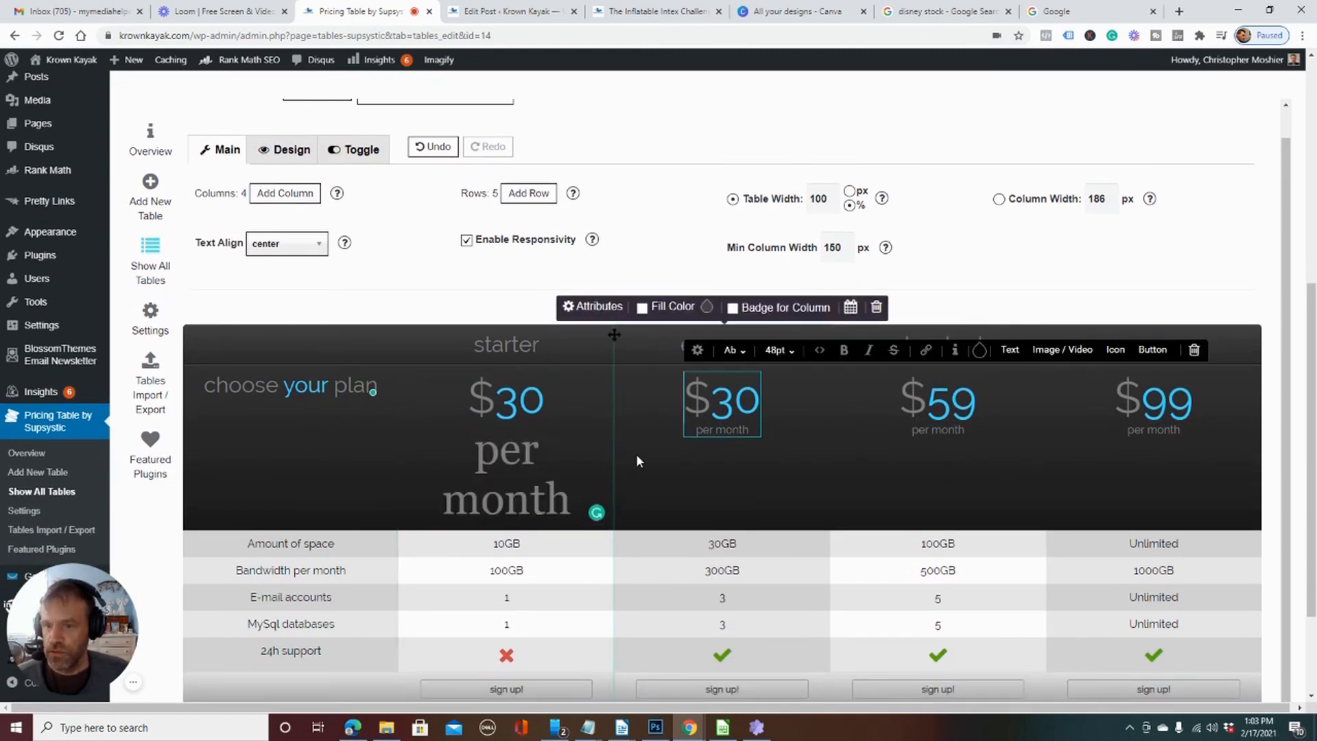
# Step: Add two rows to the pricing table
pyautogui.click(527, 195)
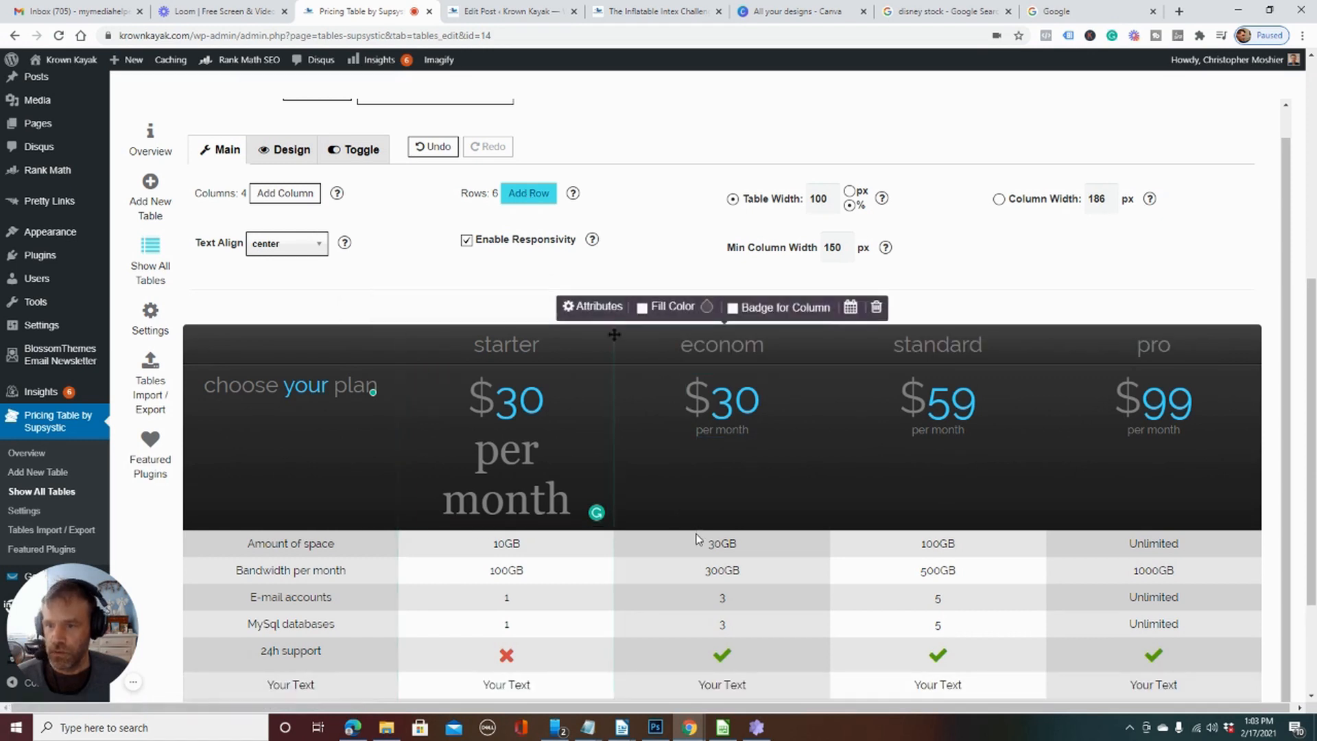
pyautogui.scroll(-1, 698, 539)
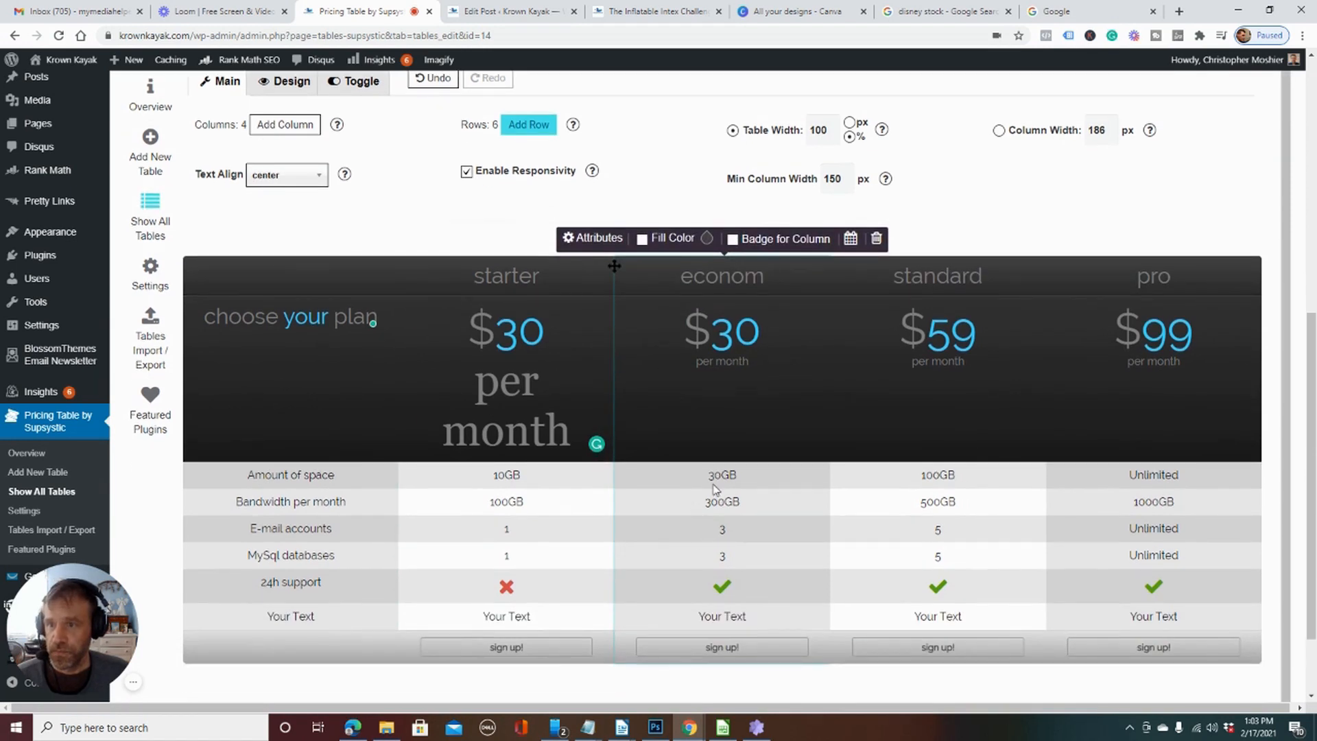
pyautogui.click(516, 128)
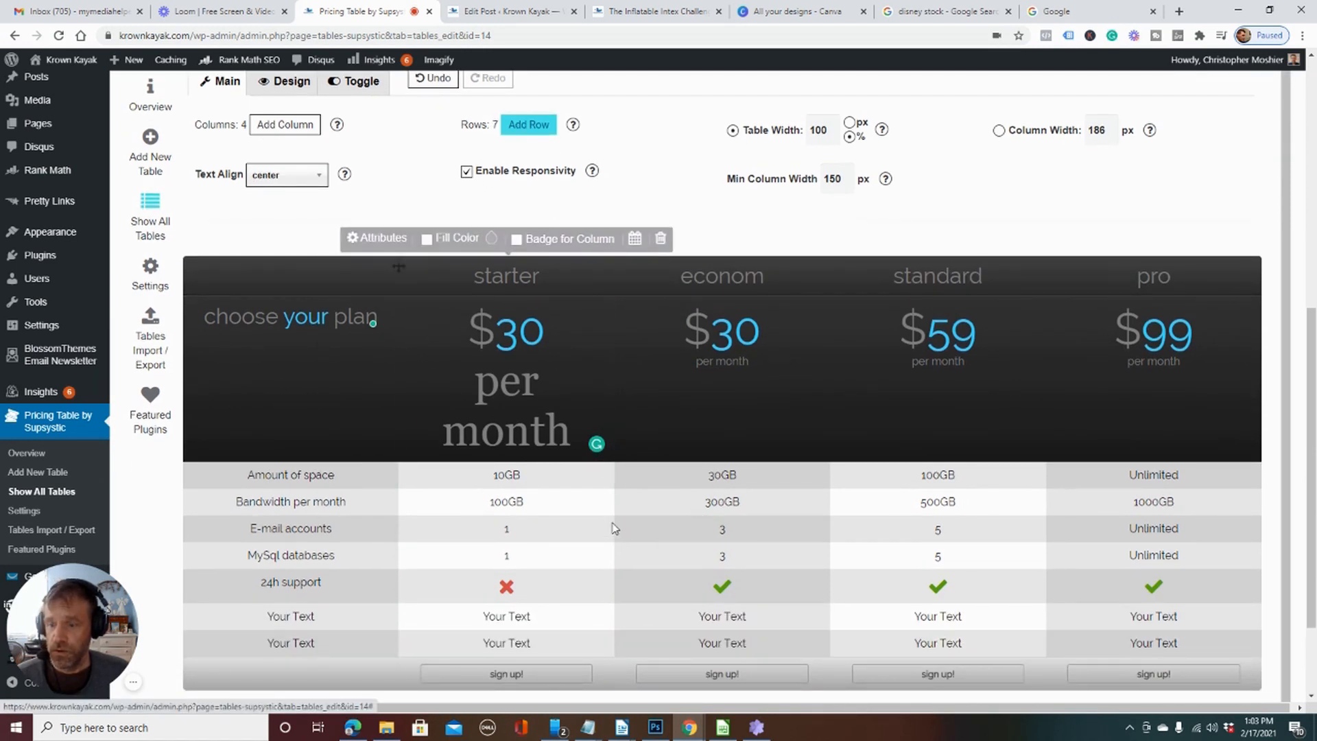
pyautogui.scroll(-2, 614, 528)
pyautogui.scroll(5, 589, 328)
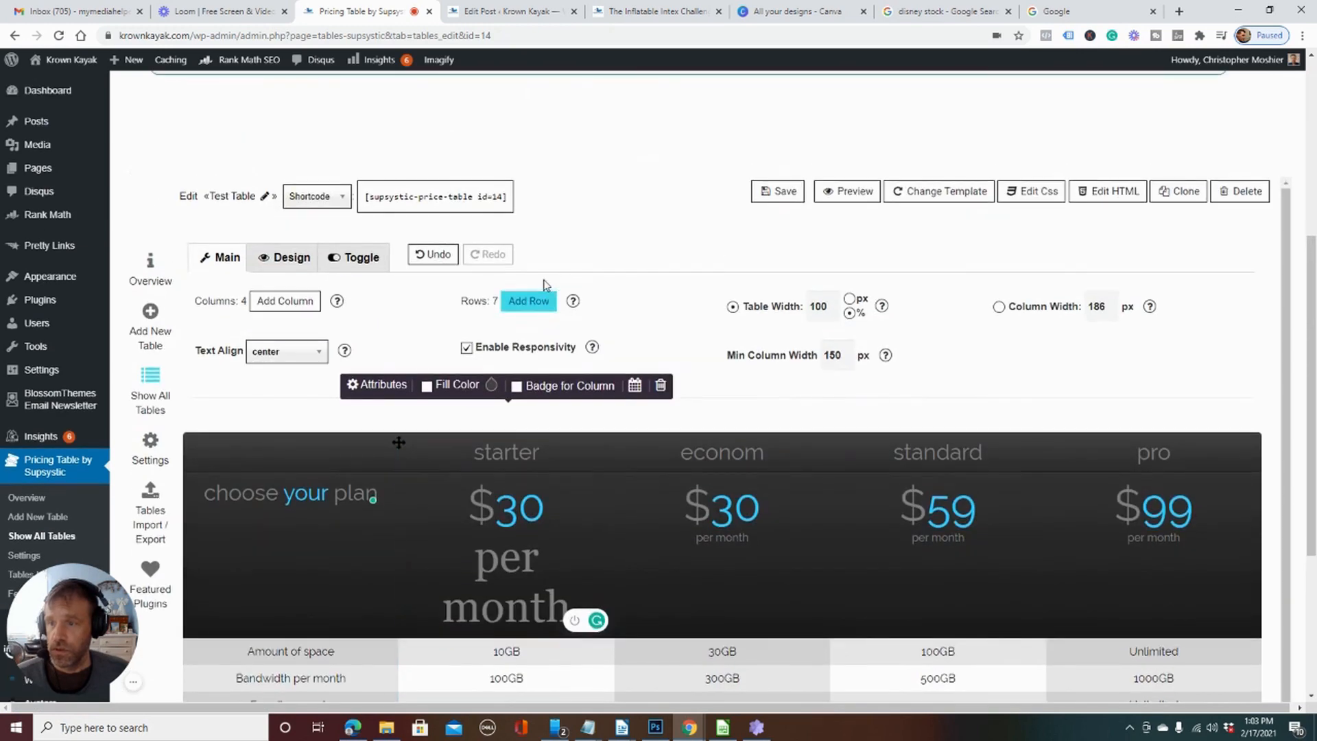
# Step: Add two columns to the pricing table and review the enlarged layout
pyautogui.click(285, 301)
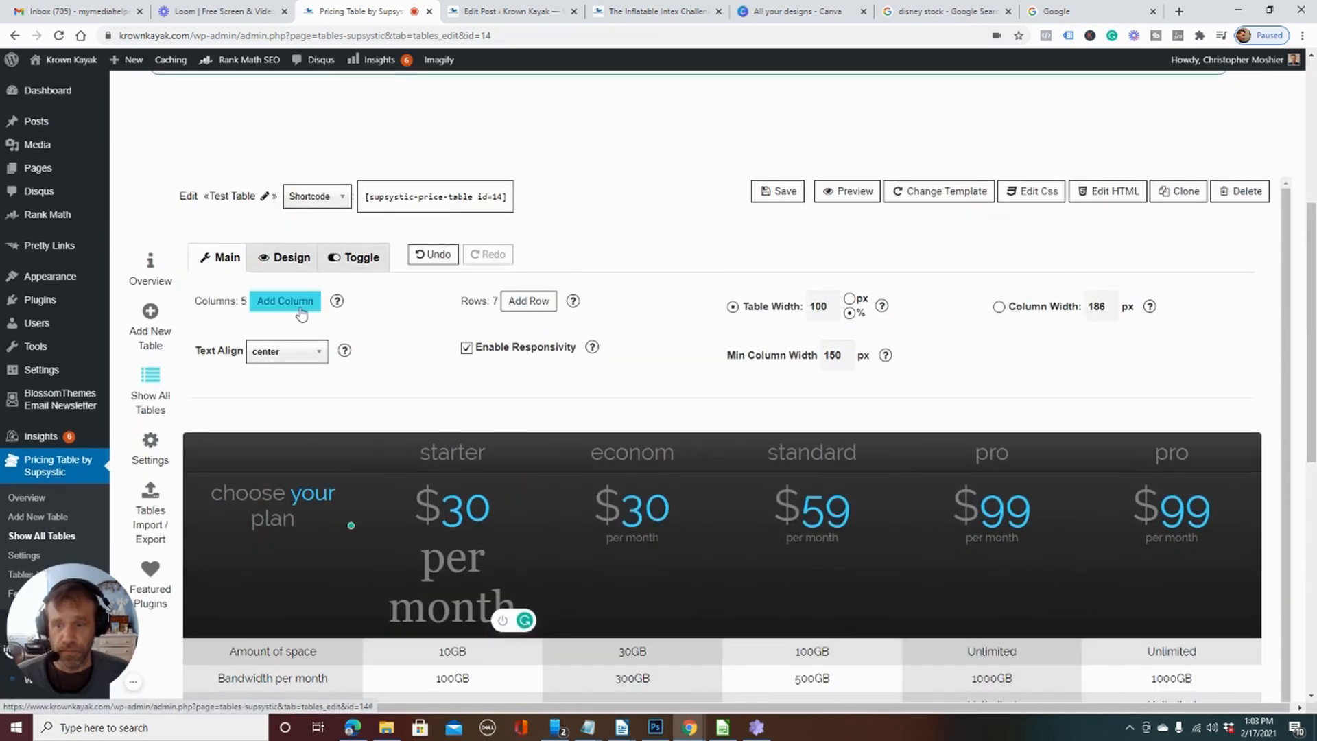
pyautogui.click(300, 314)
pyautogui.scroll(-1, 849, 507)
pyautogui.moveTo(848, 493)
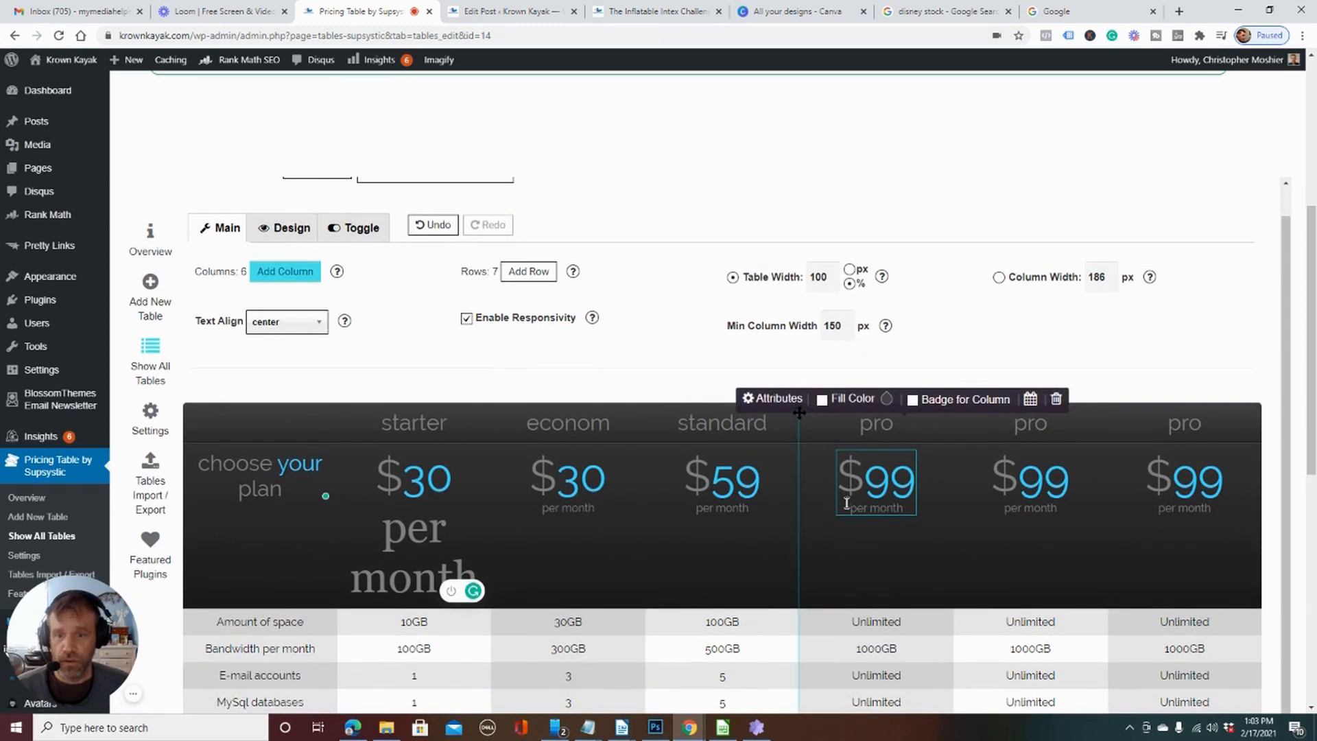
pyautogui.scroll(-3, 848, 523)
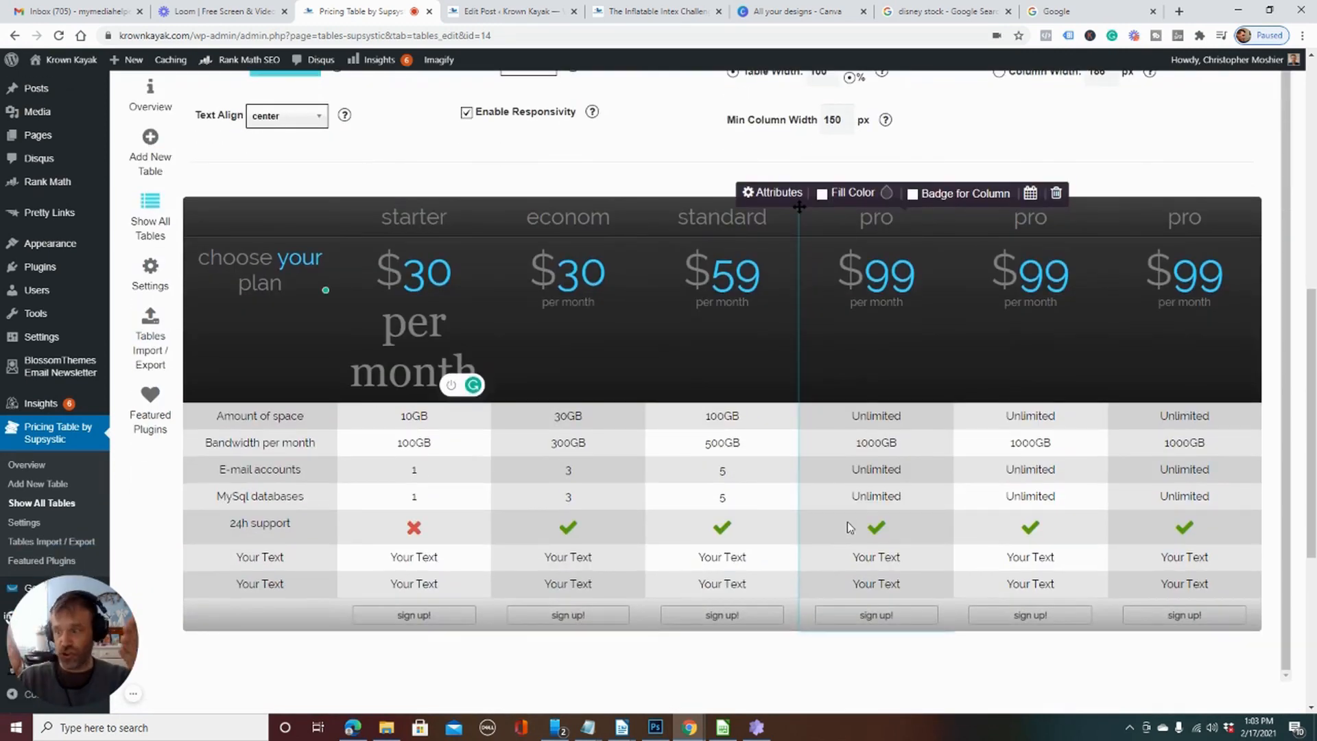
pyautogui.scroll(5, 850, 527)
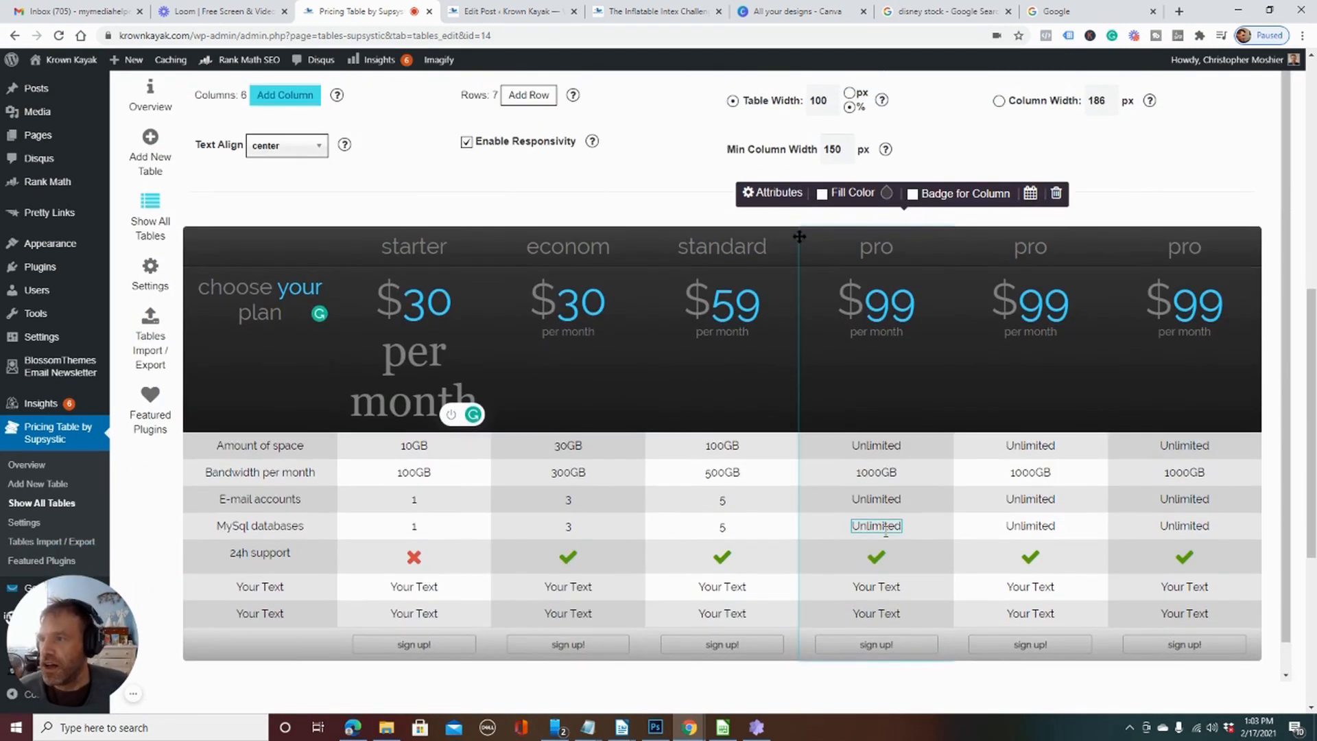
pyautogui.scroll(-1, 931, 591)
pyautogui.scroll(1, 453, 494)
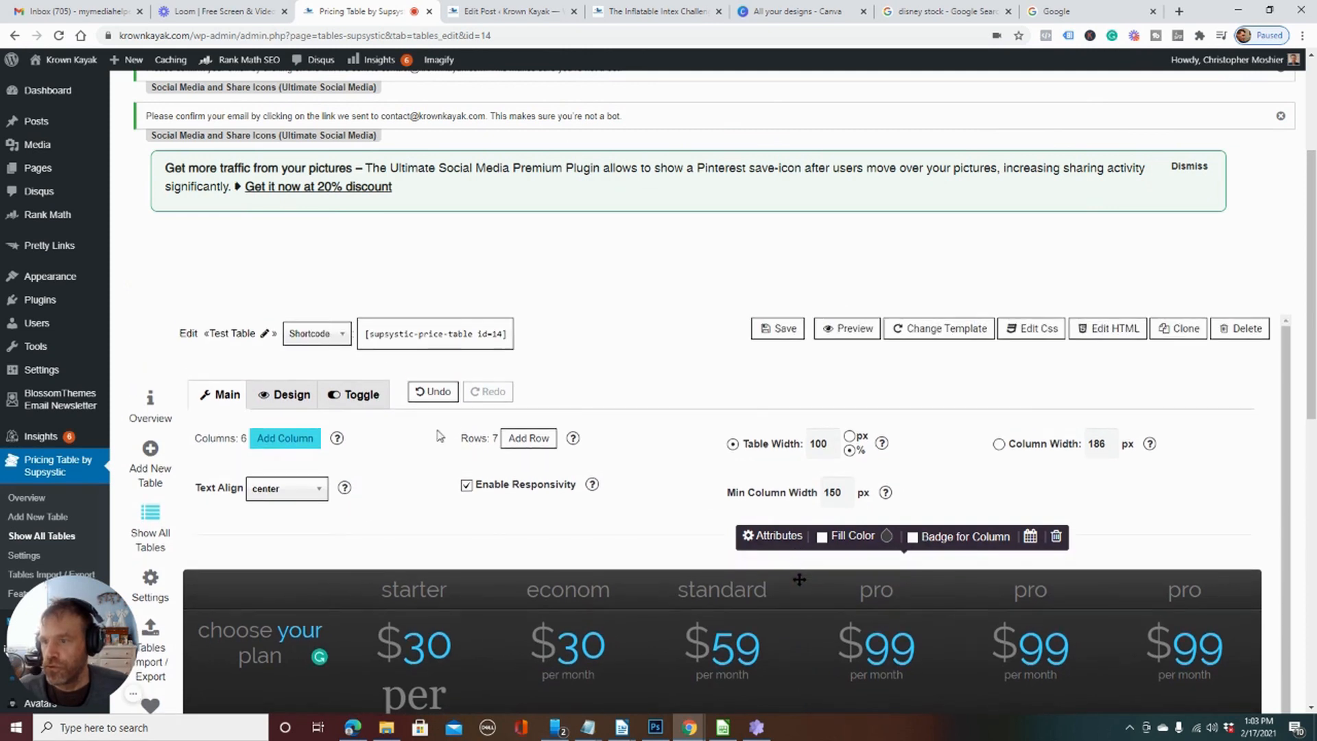
# Step: Copy the Test Table shortcode [supsystic-price-table id=14]
pyautogui.click(363, 341)
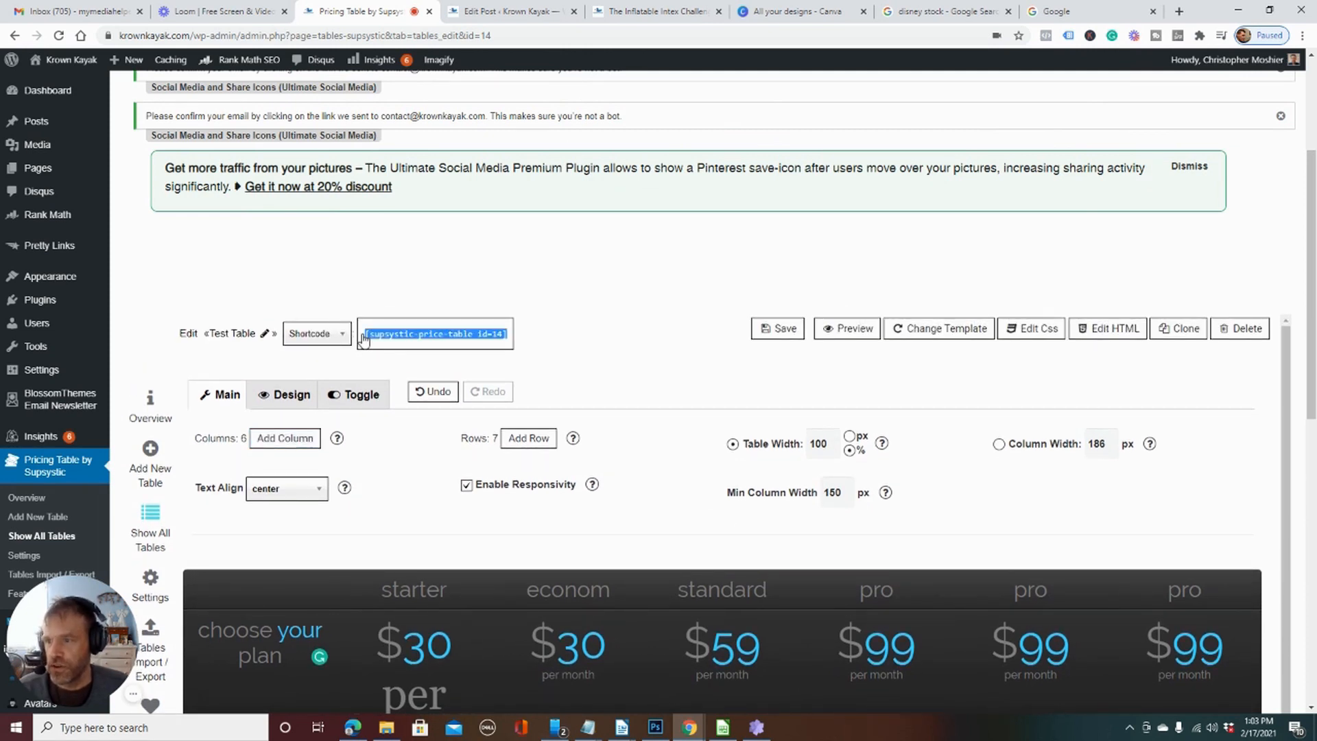
pyautogui.rightClick(380, 343)
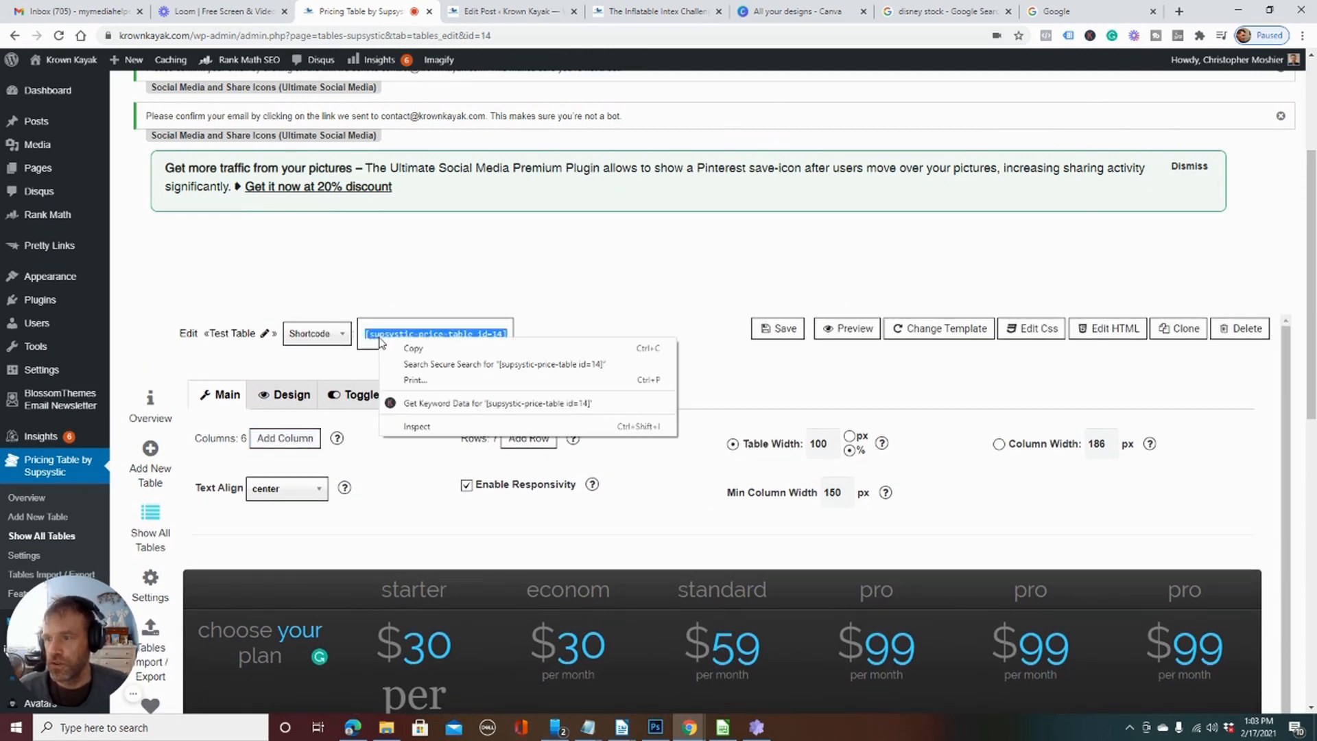
pyautogui.click(407, 350)
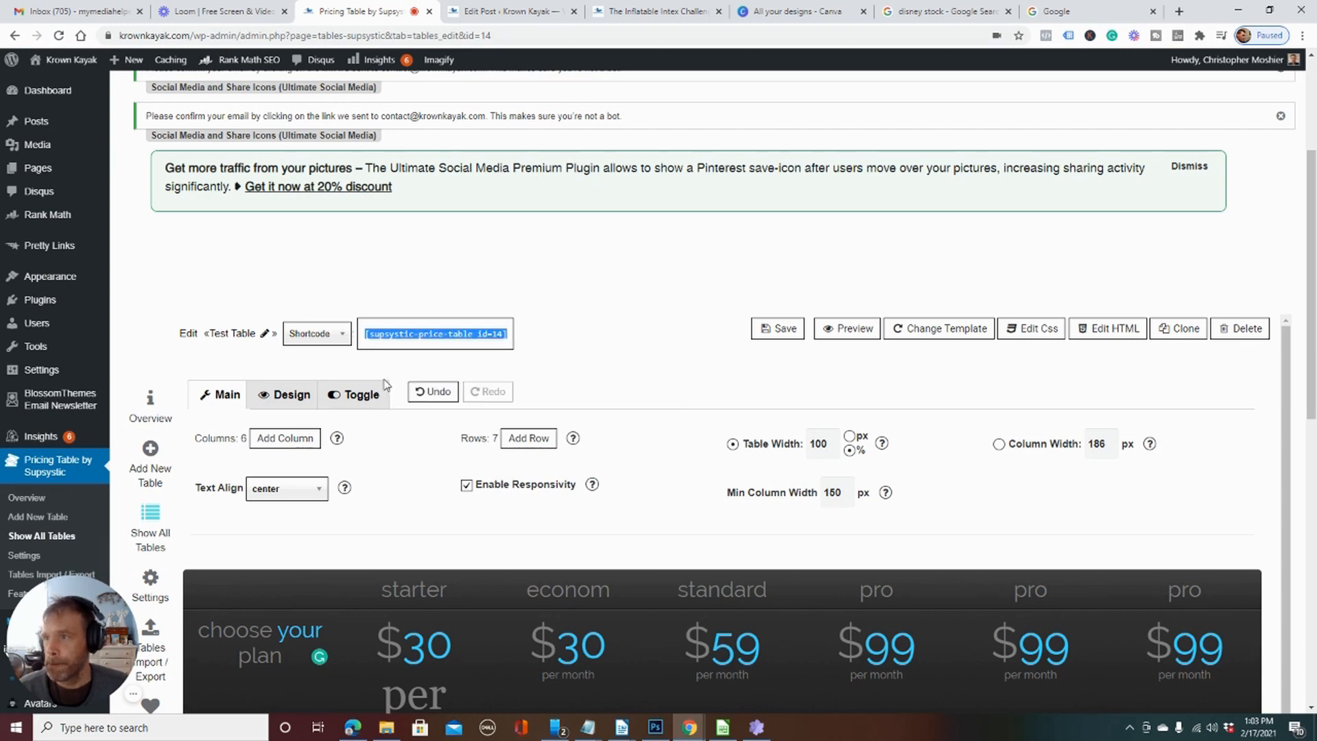
# Step: In the 10 Best Water Cameras post, add a line below the final video containing <center> followed by the copied shortcode [supsystic-price-table id=14]
pyautogui.click(501, 11)
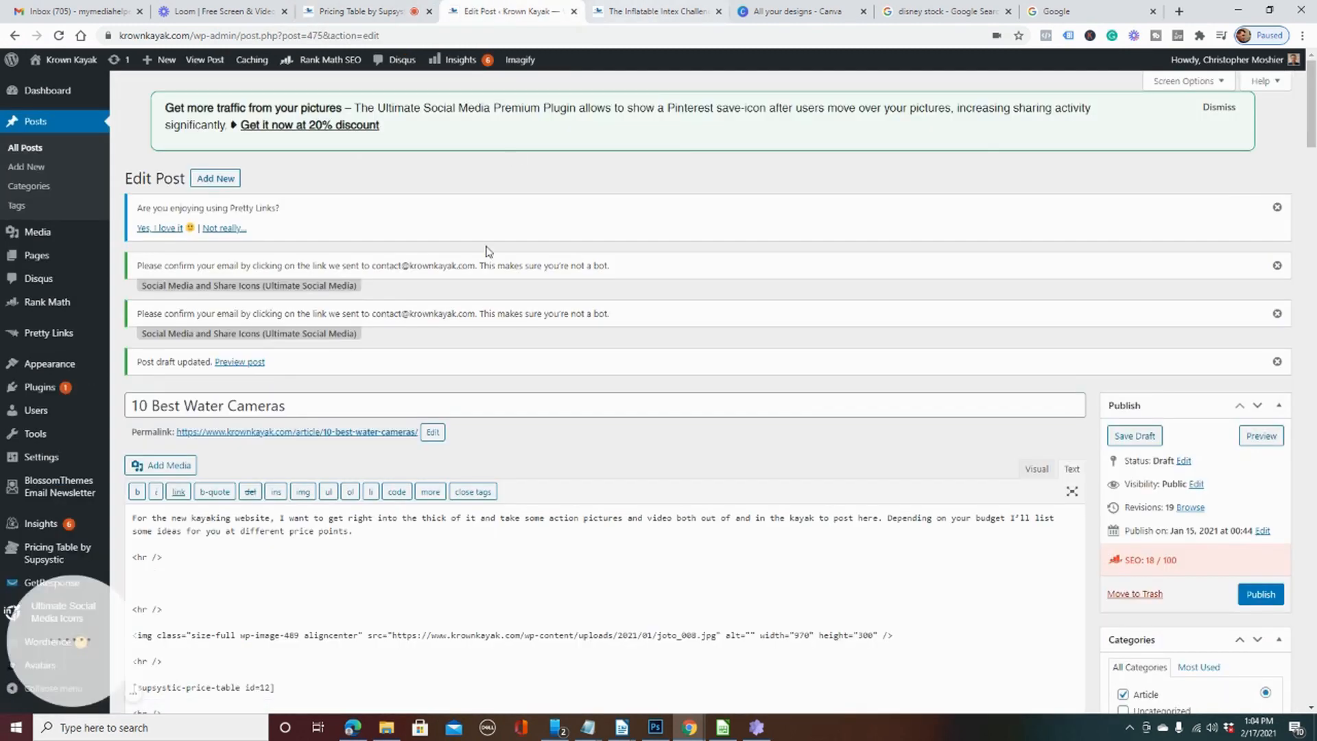
pyautogui.scroll(-15, 488, 527)
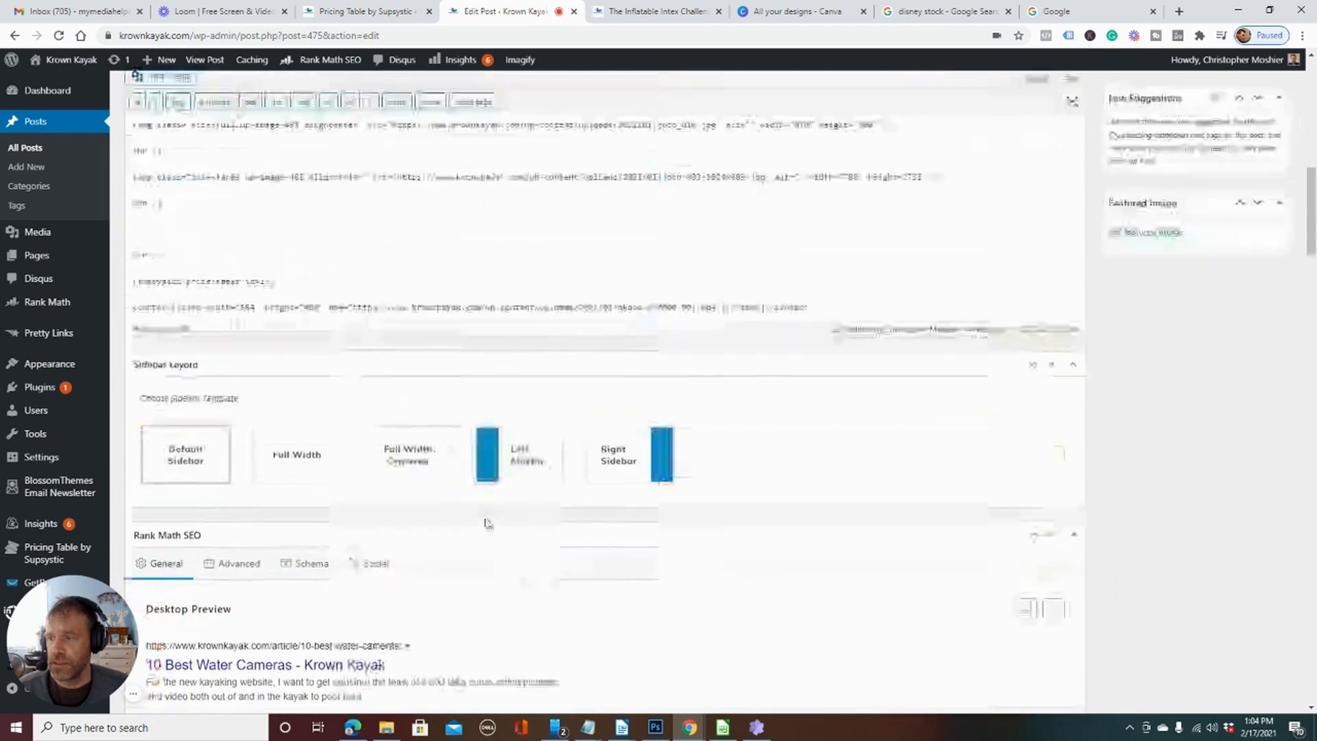
pyautogui.scroll(2, 488, 524)
pyautogui.click(868, 444)
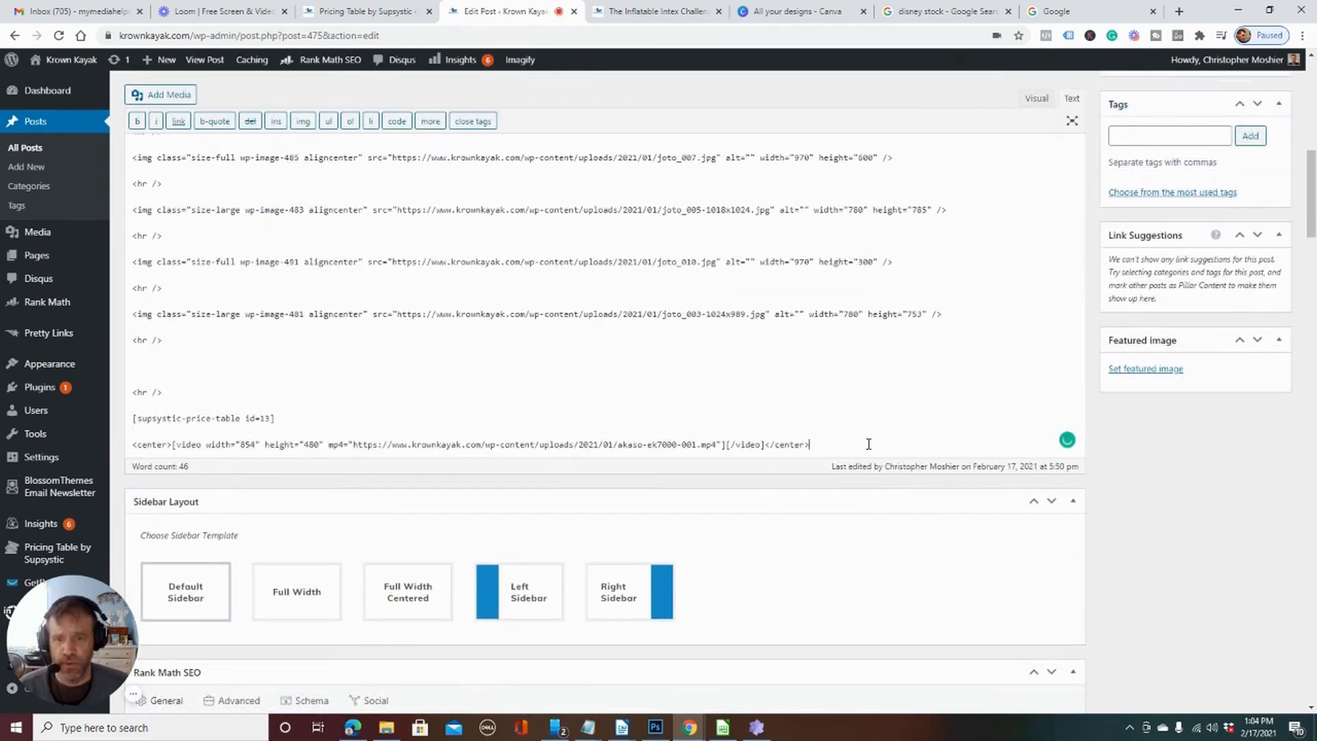
pyautogui.press('Return')
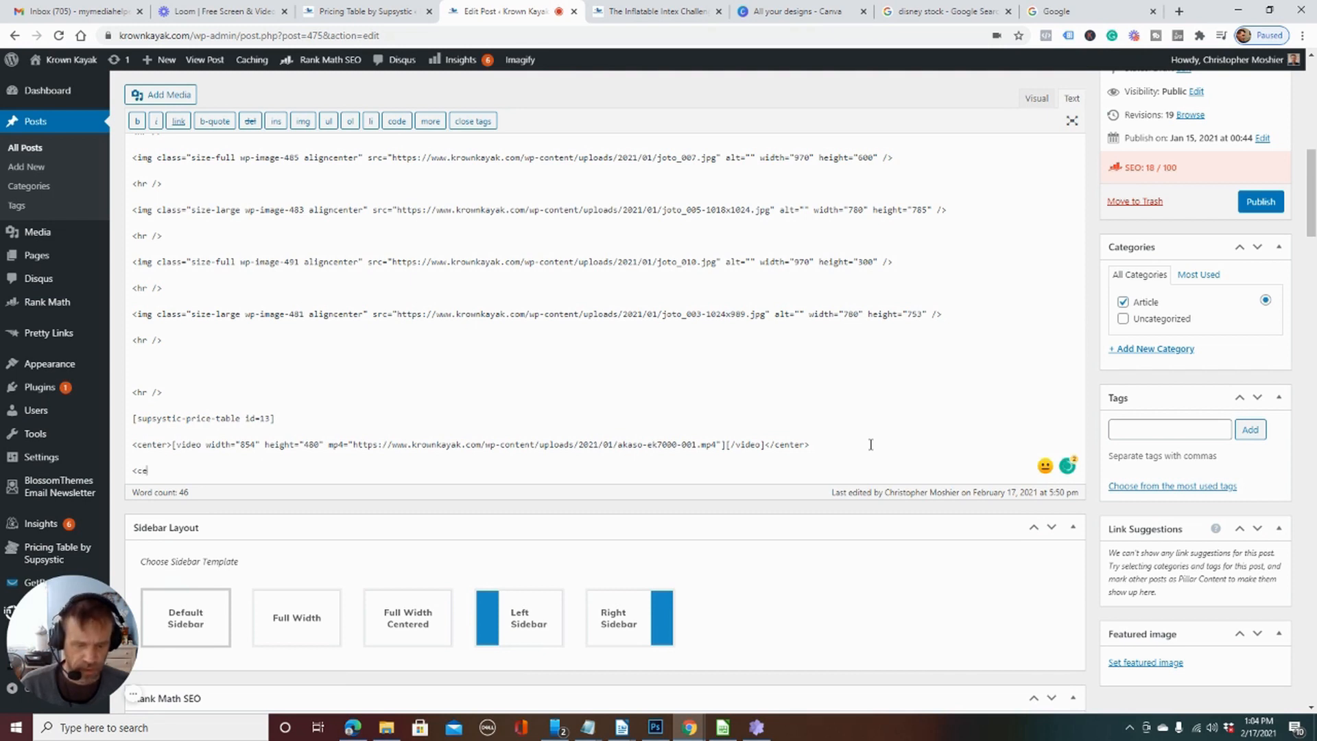
pyautogui.write('<center>')
pyautogui.hotkey('ctrl', 'v')
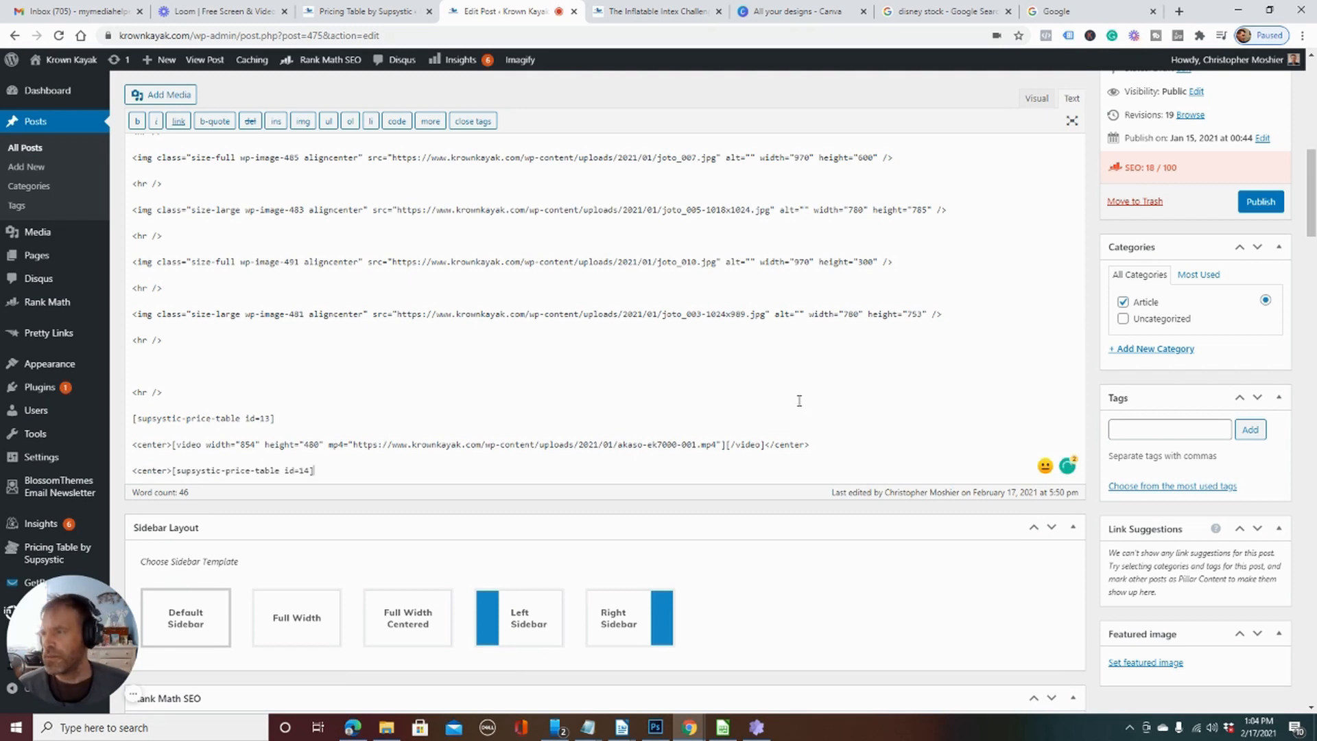
# Step: Delete the <center> tag in front of the [supsystic-price-table id=14] shortcode on the post's last line
pyautogui.scroll(10, 848, 364)
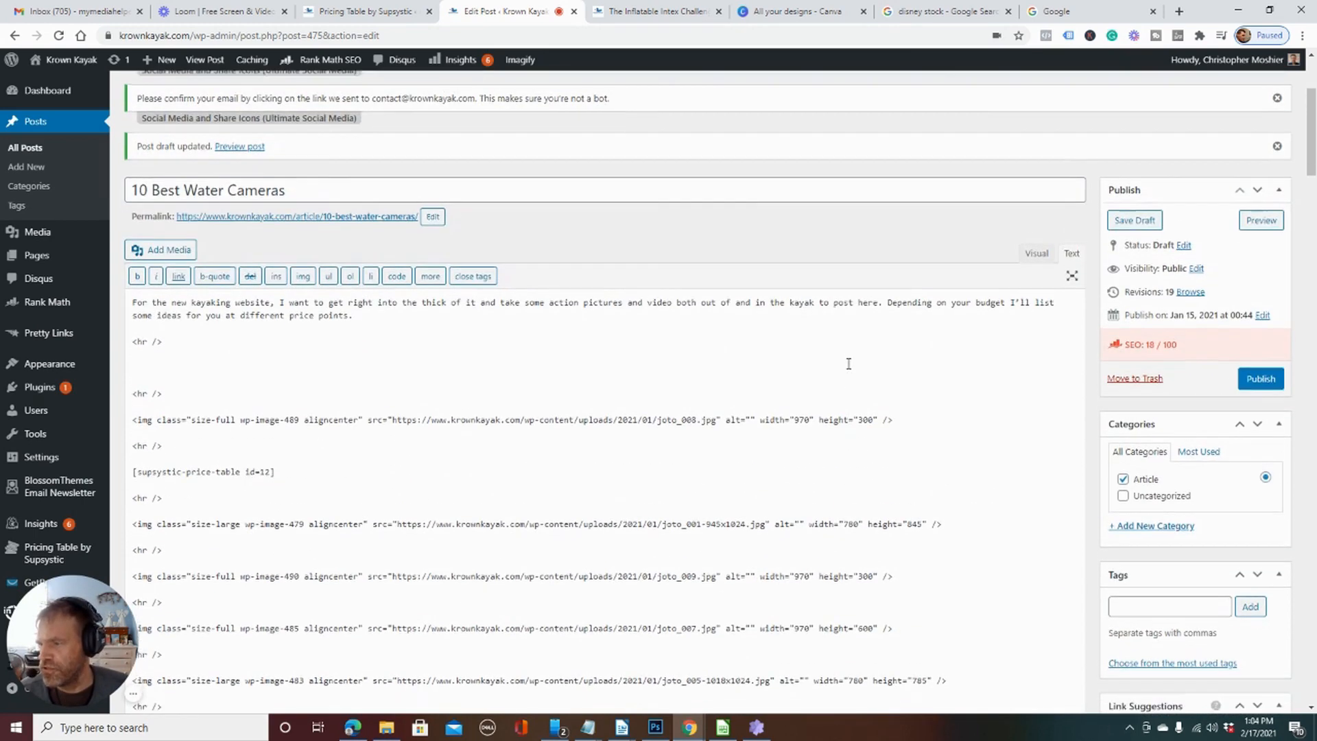
pyautogui.scroll(-8, 218, 385)
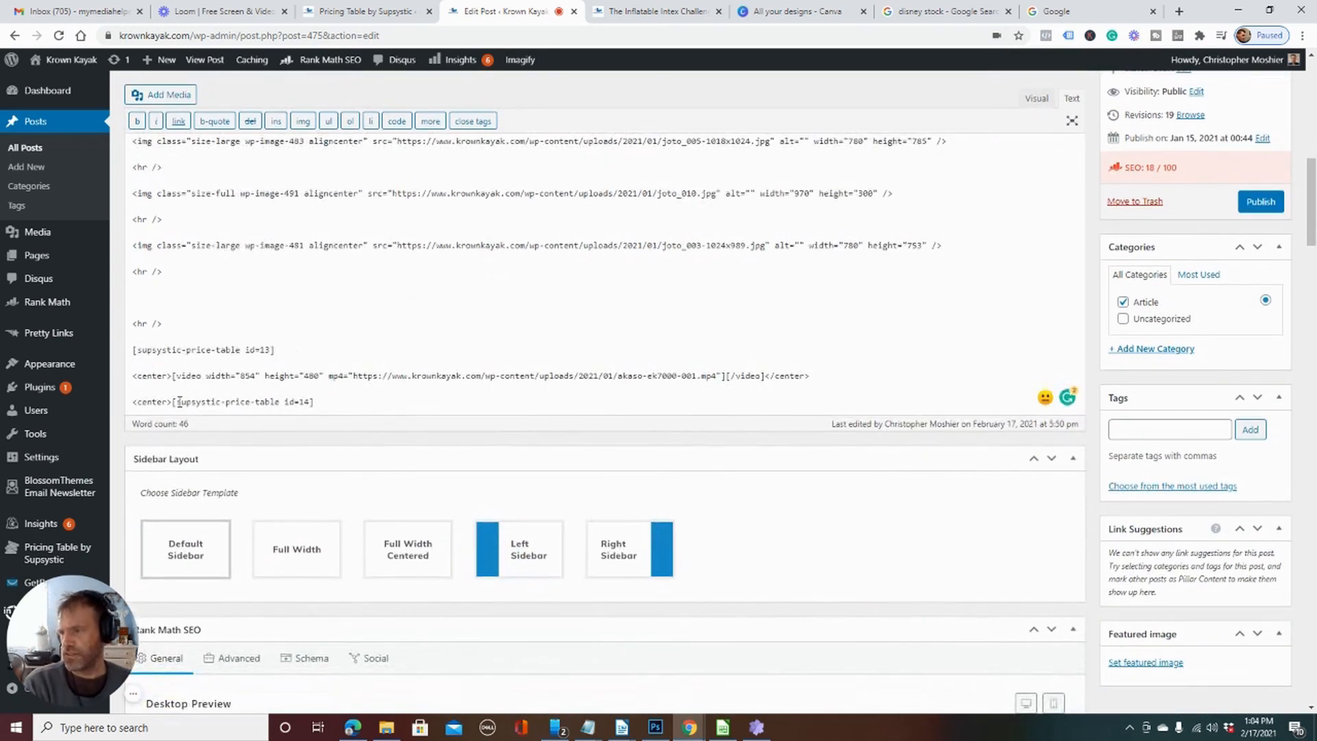
pyautogui.press('BackSpace')
pyautogui.press('BackSpace')
pyautogui.press('BackSpace')
pyautogui.press('BackSpace')
pyautogui.press('BackSpace')
pyautogui.press('BackSpace')
pyautogui.press('BackSpace')
pyautogui.press('BackSpace')
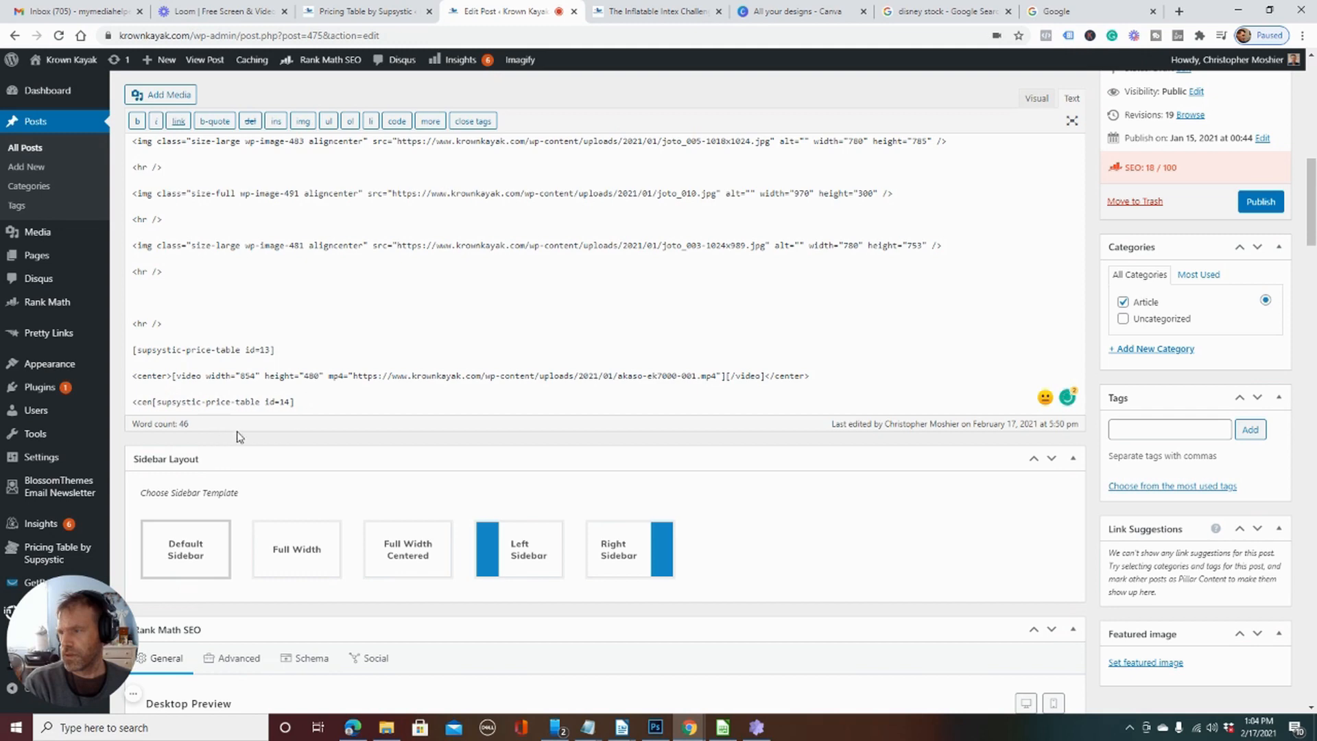
# Step: Save the 10 Best Water Cameras post as a draft and open its preview in a new tab
pyautogui.scroll(4, 892, 405)
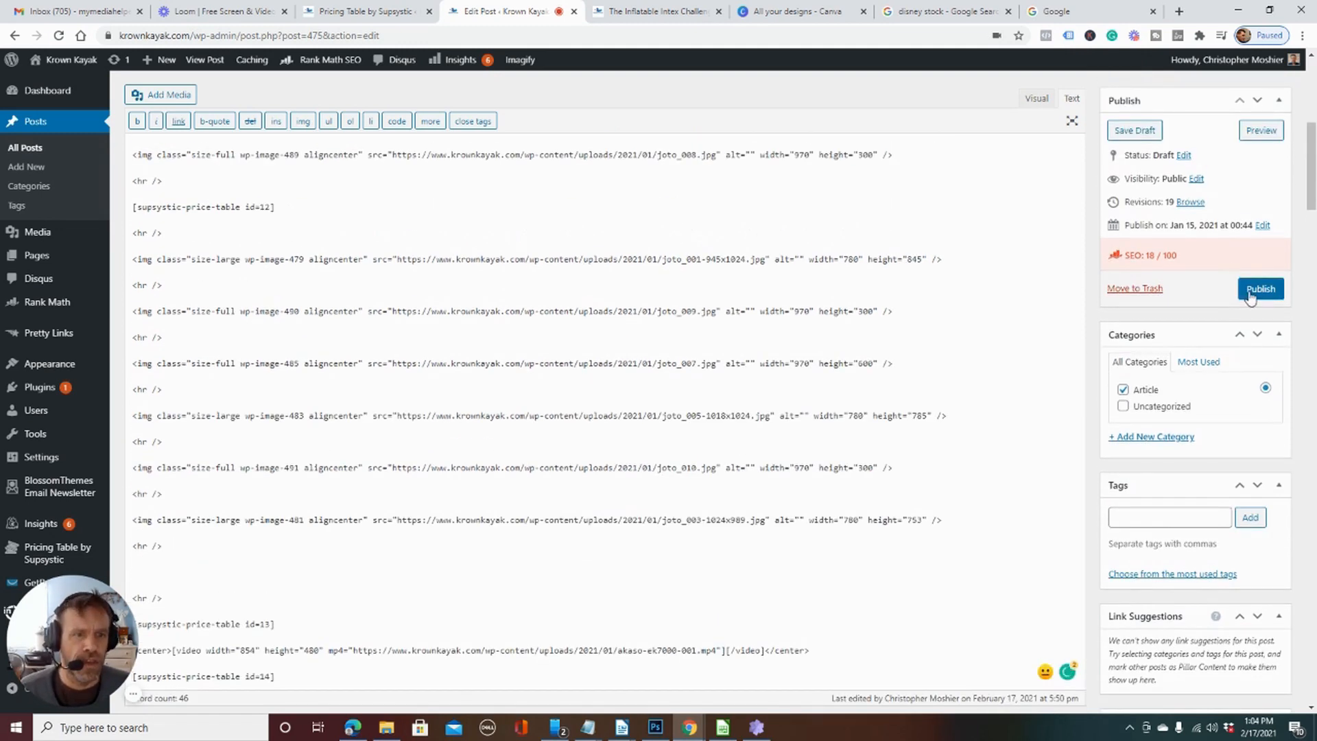
pyautogui.click(1149, 132)
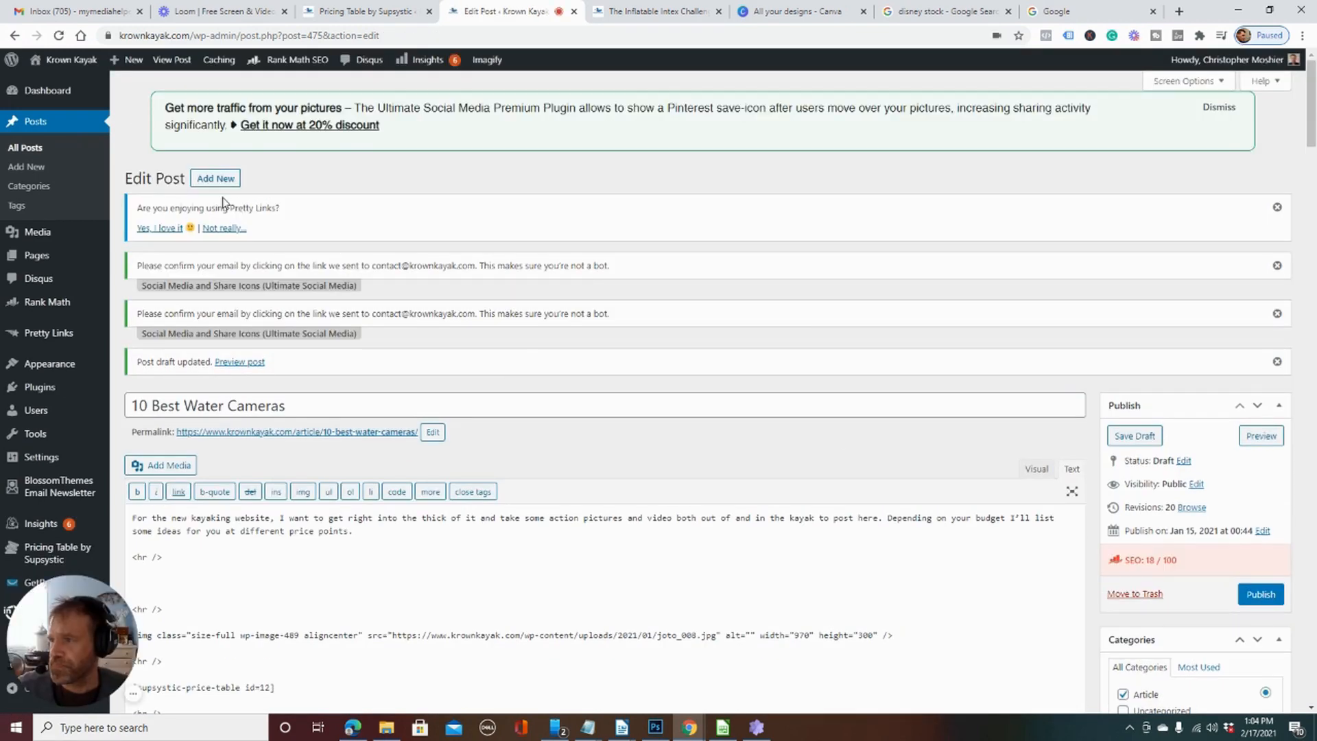
pyautogui.rightClick(278, 435)
pyautogui.click(298, 446)
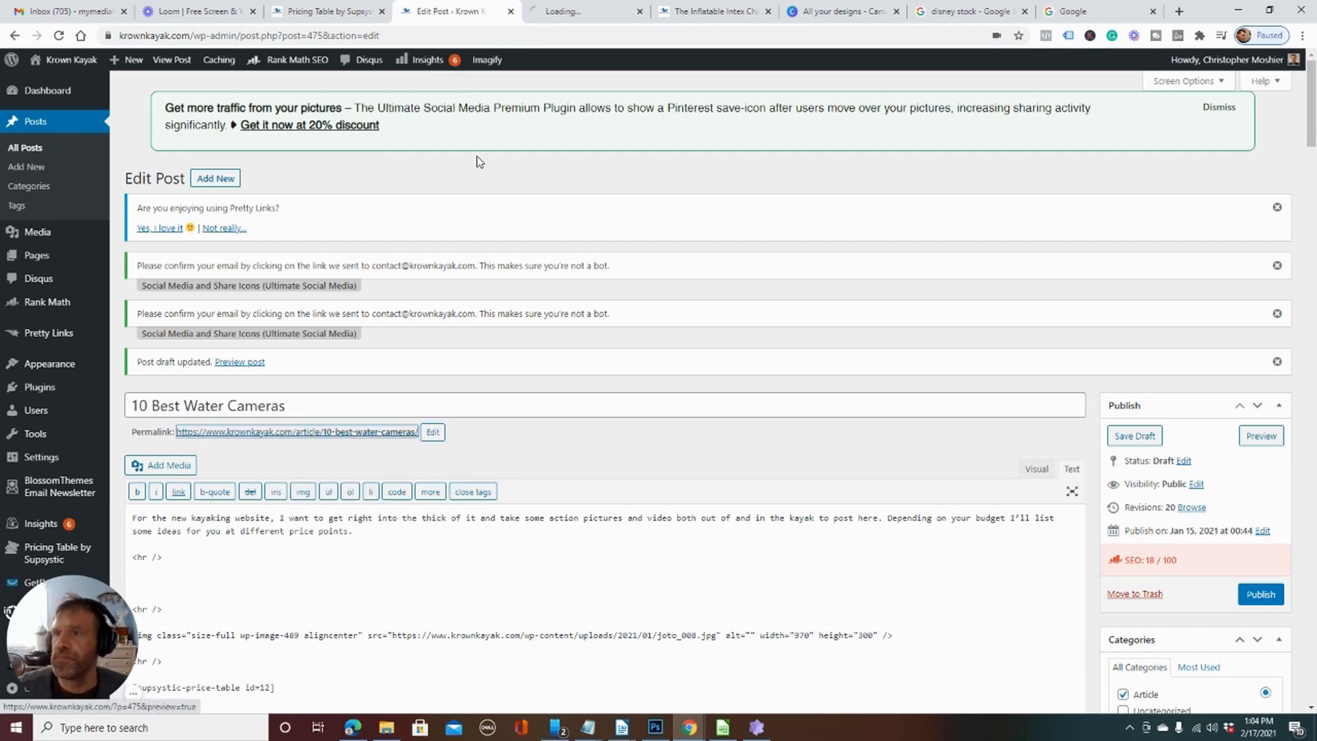
pyautogui.click(574, 12)
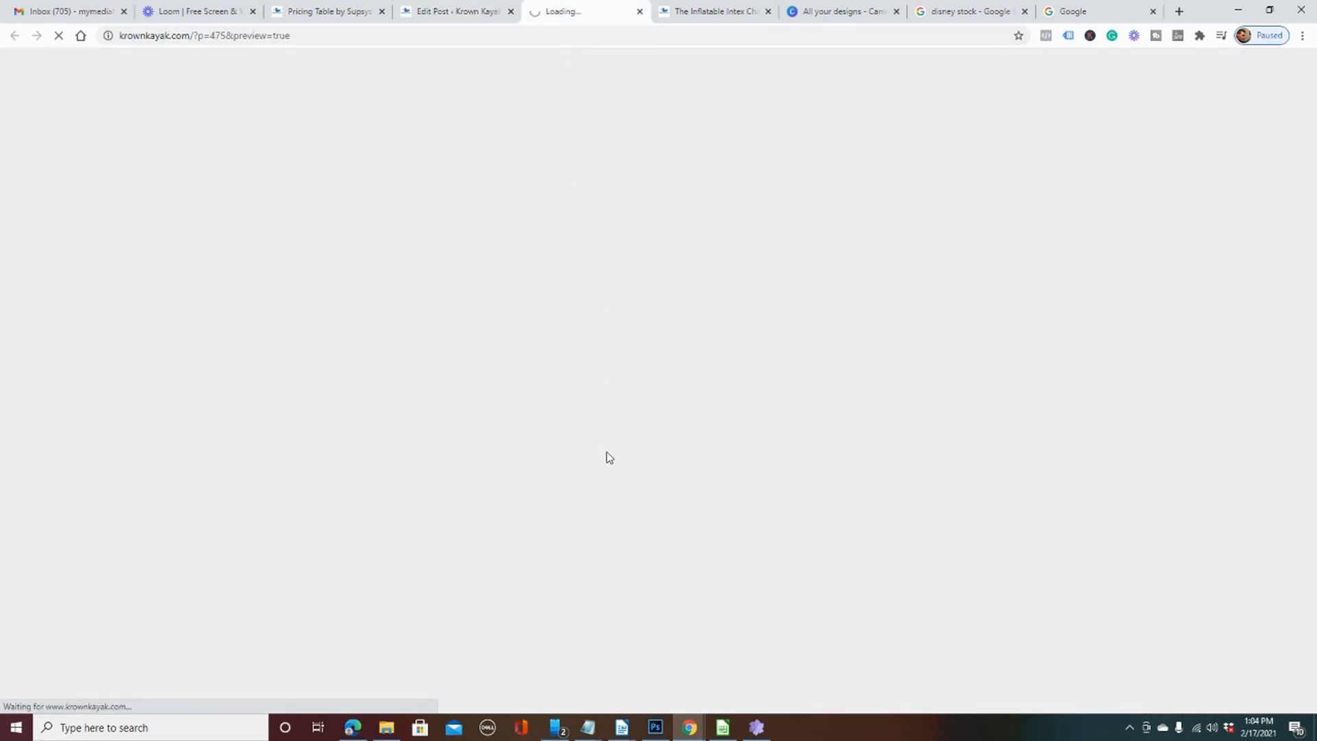
# Step: Examine how the embedded Test Table is laid out below the final video in the post preview
pyautogui.scroll(-20, 625, 481)
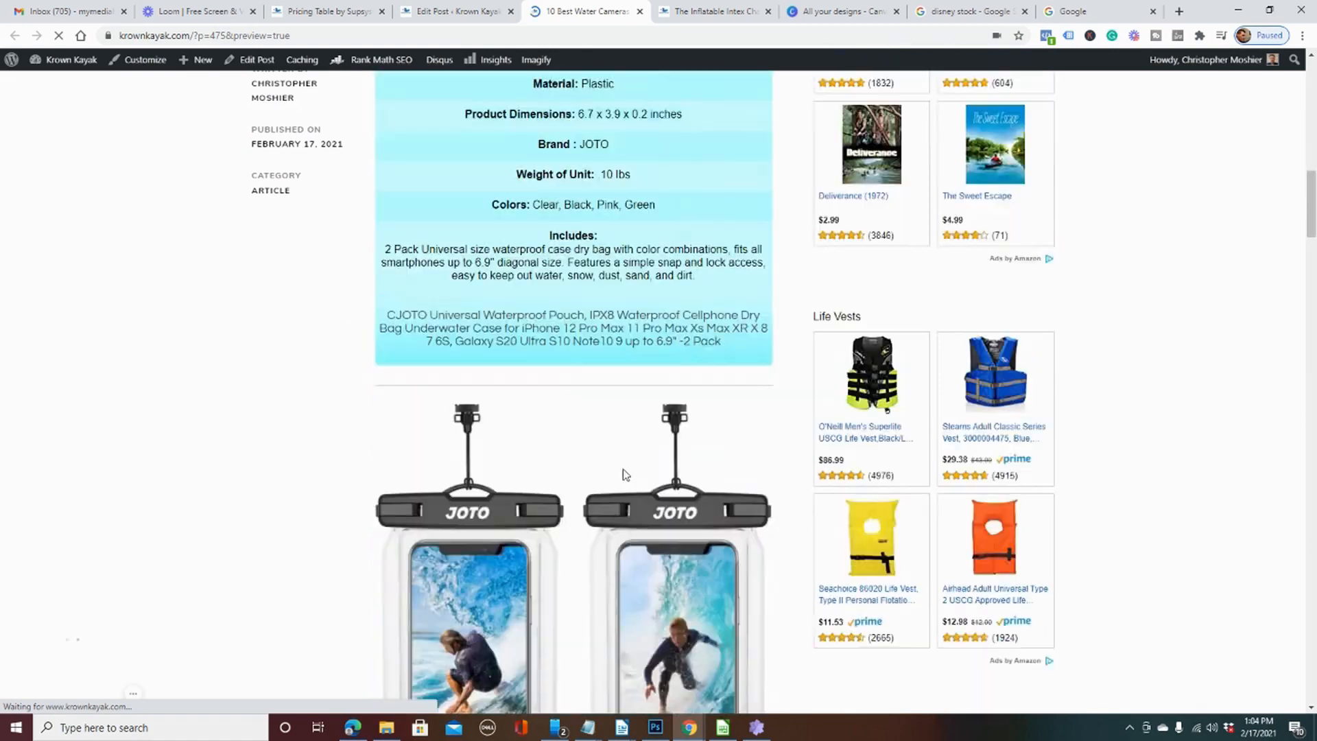
pyautogui.scroll(-20, 622, 469)
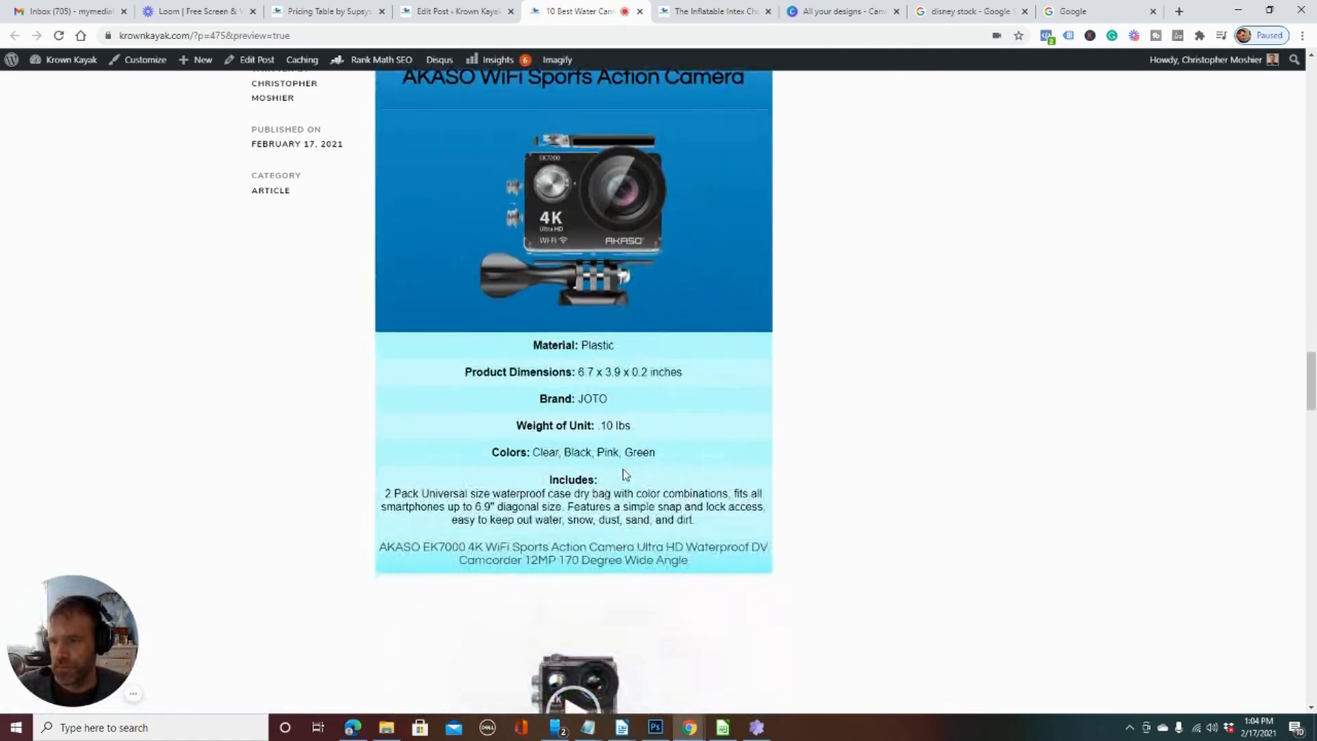
pyautogui.scroll(-7, 623, 467)
pyautogui.scroll(14, 621, 472)
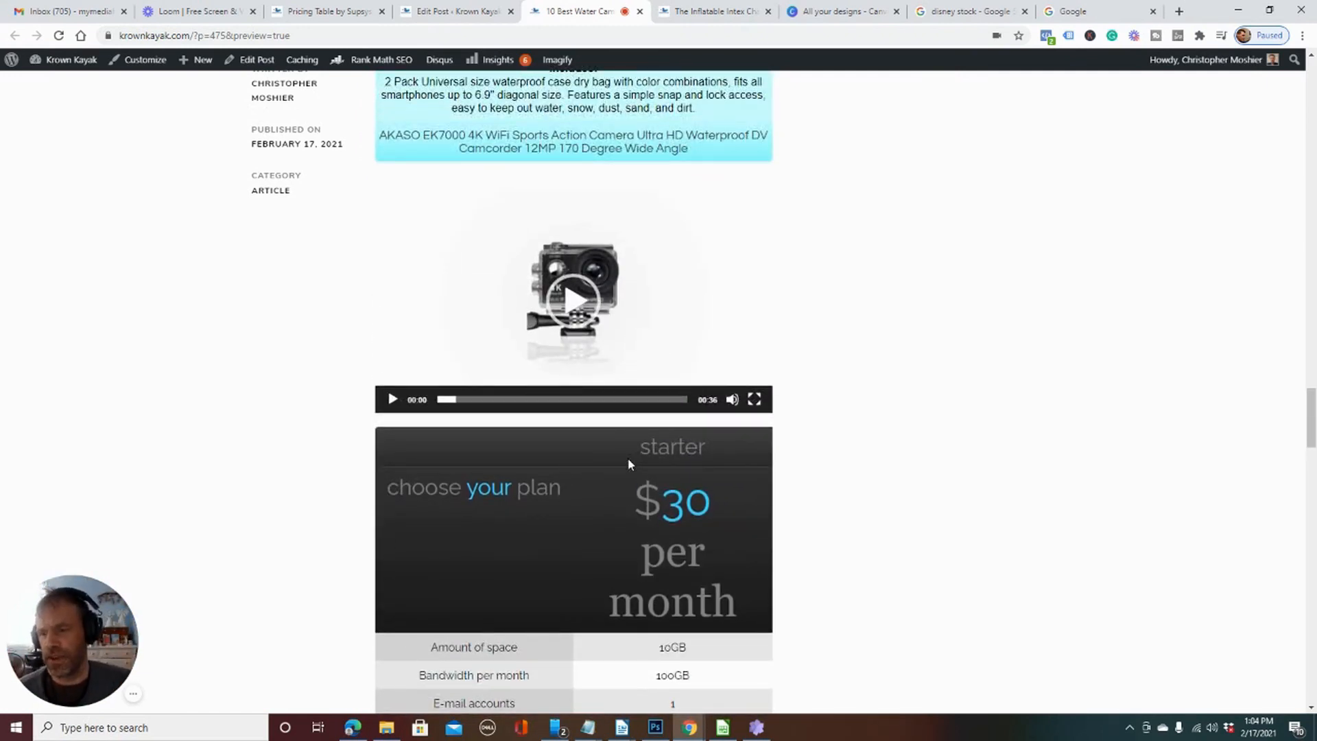
pyautogui.scroll(-20, 628, 461)
pyautogui.scroll(-8, 634, 467)
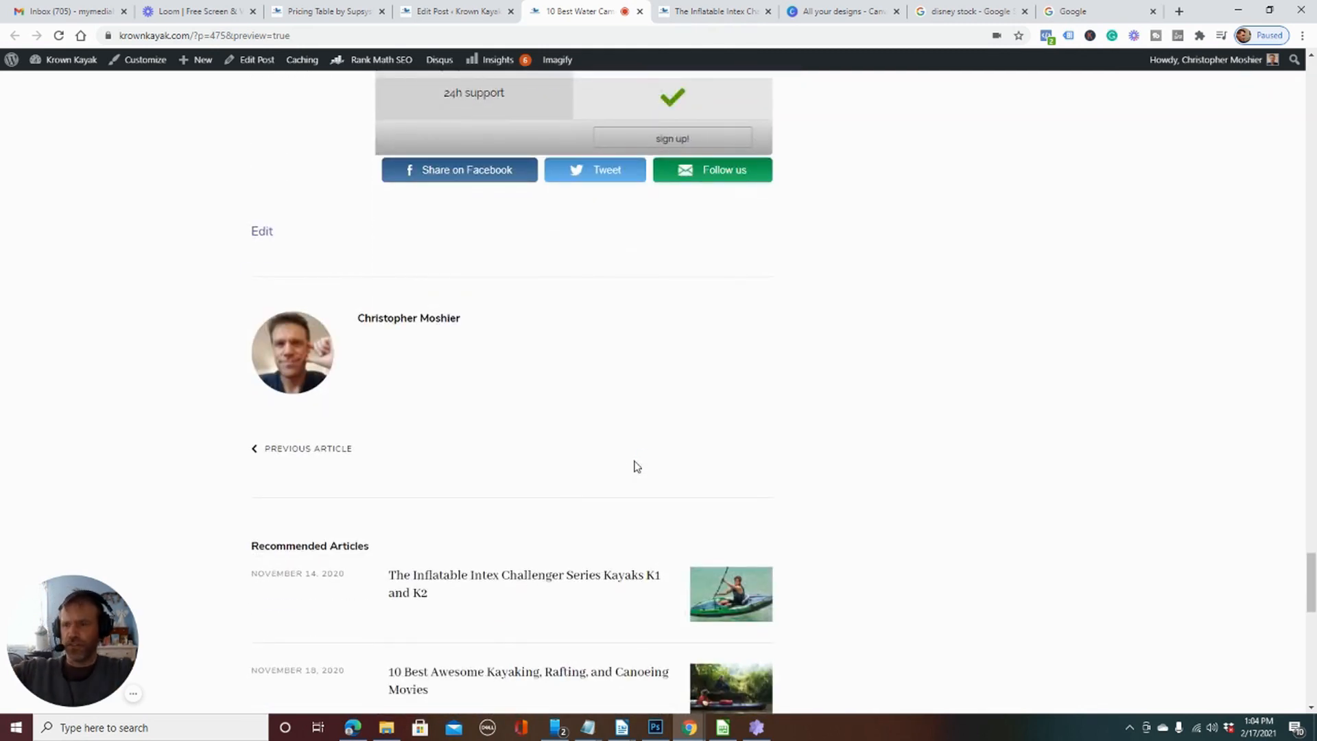
pyautogui.scroll(17, 636, 381)
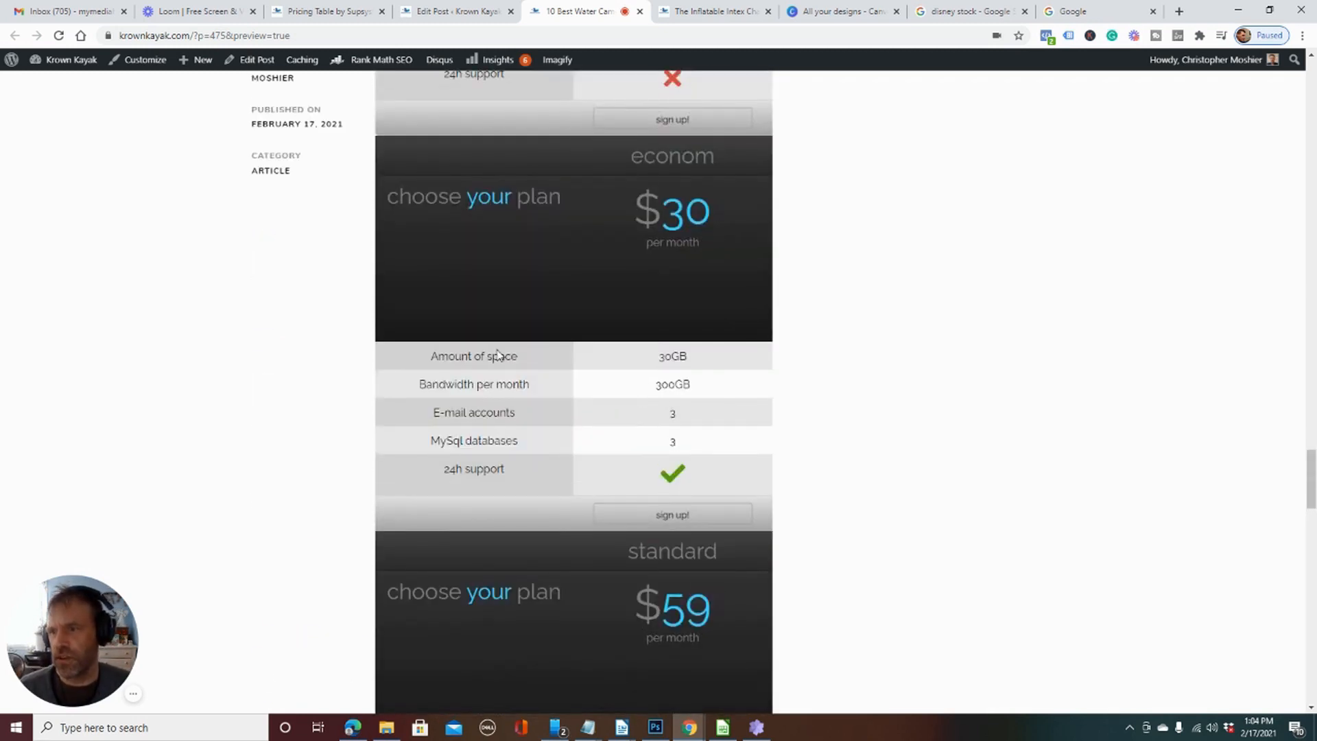
# Step: Return to the Test Table editor and review its Toggle options, table layout and the plugin's settings
pyautogui.click(456, 11)
pyautogui.click(329, 11)
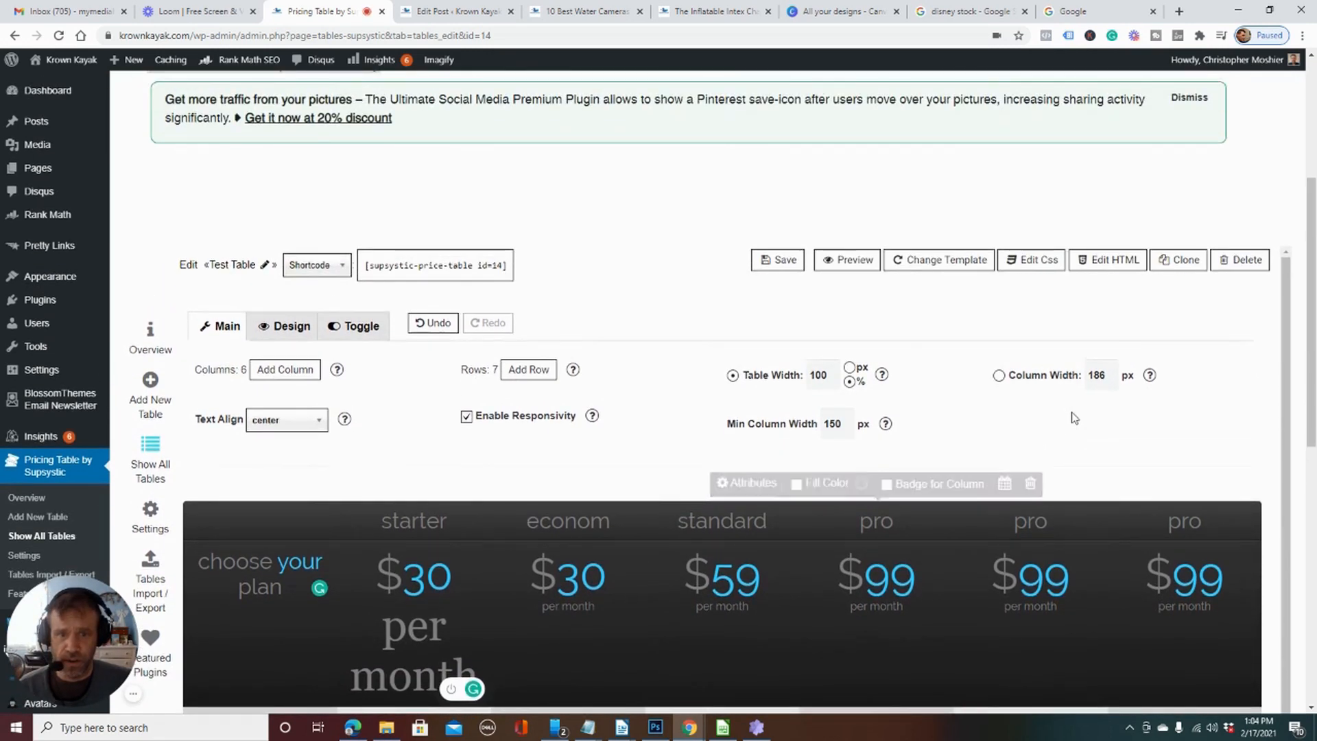
pyautogui.scroll(-1, 1306, 284)
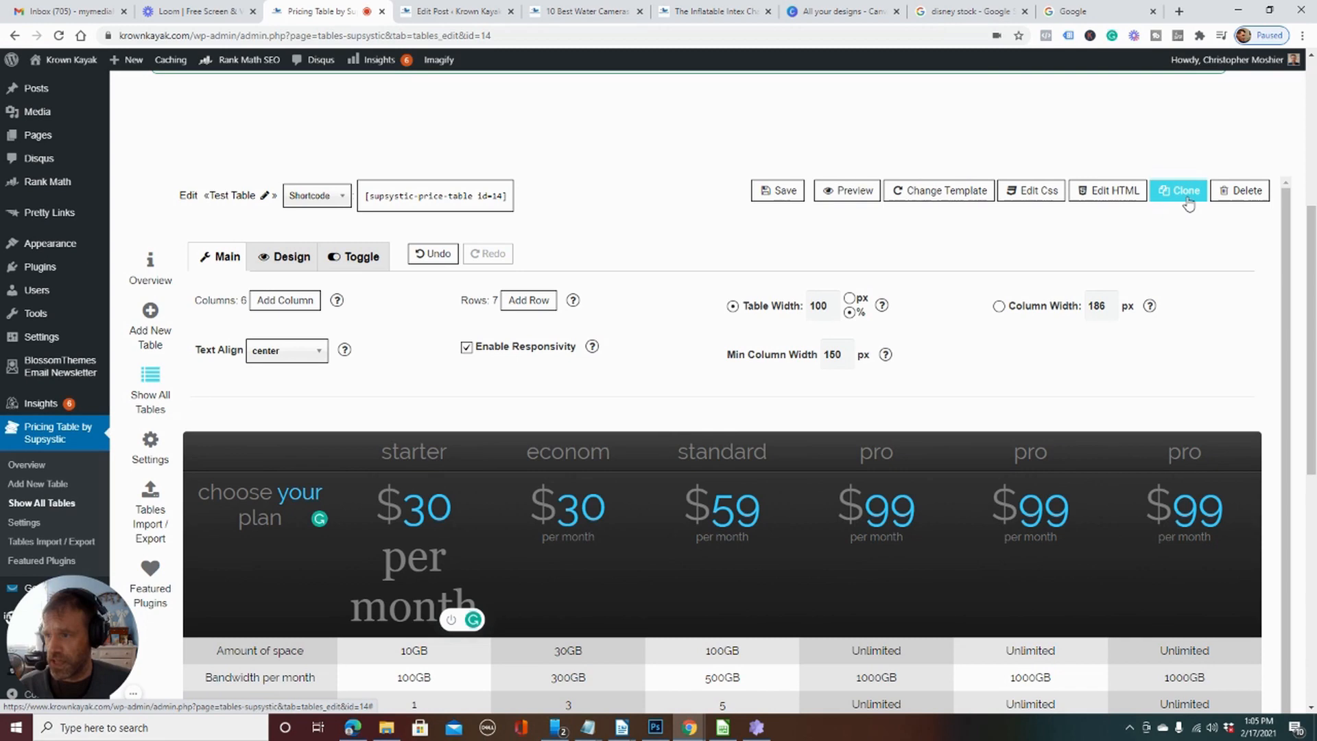
pyautogui.click(255, 257)
pyautogui.click(353, 255)
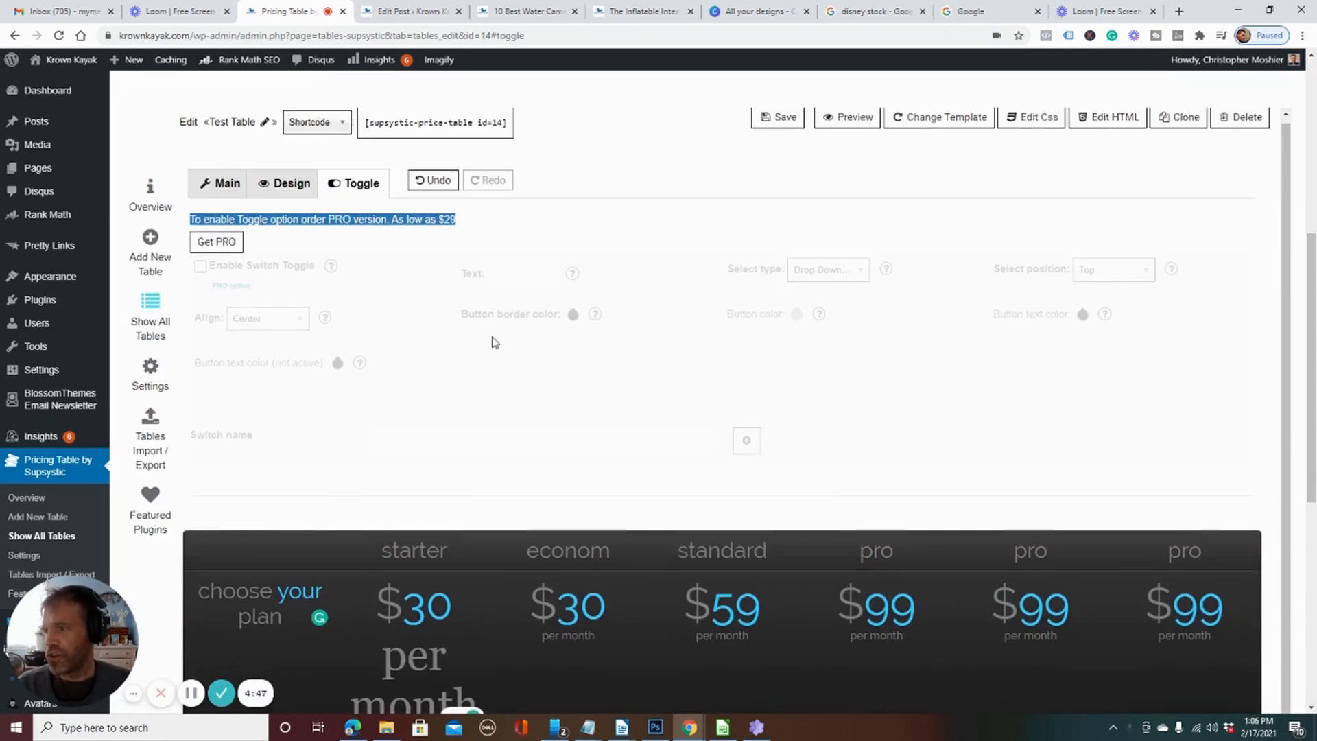
pyautogui.scroll(-6, 675, 387)
pyautogui.scroll(3, 800, 459)
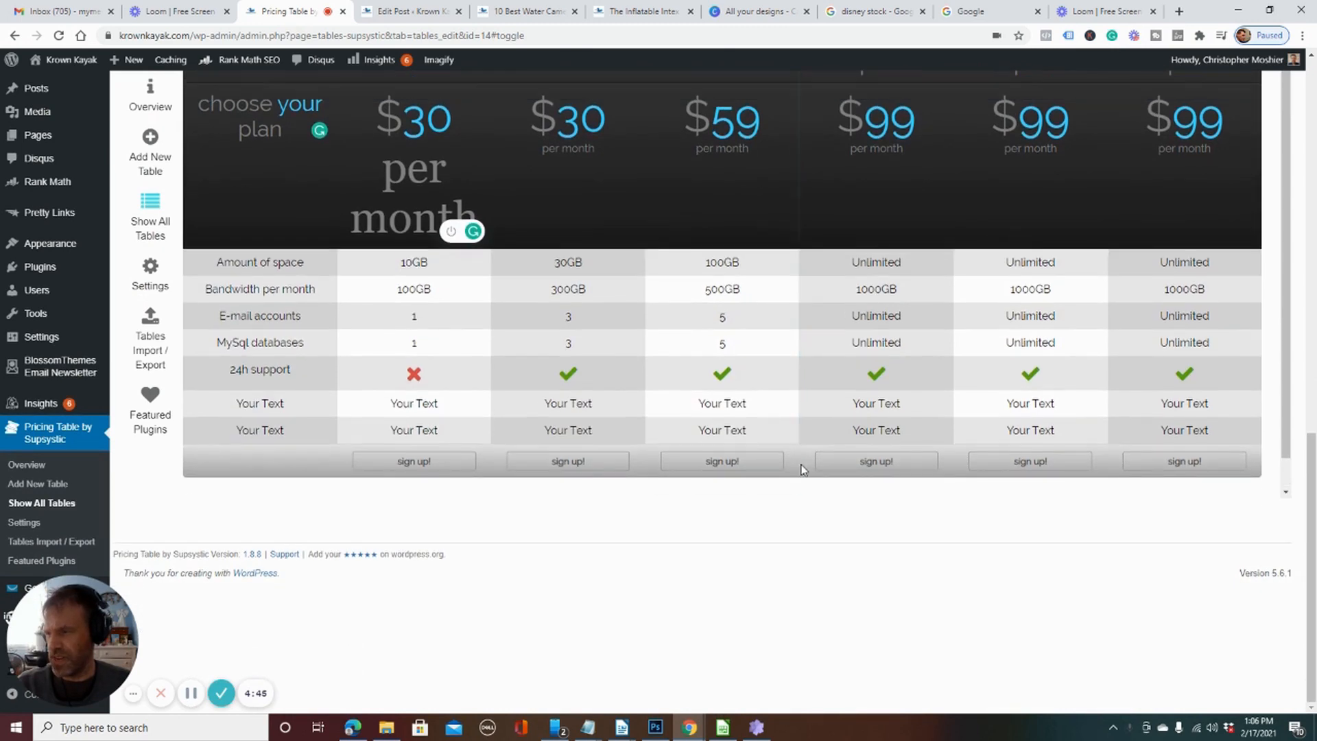
pyautogui.scroll(6, 794, 397)
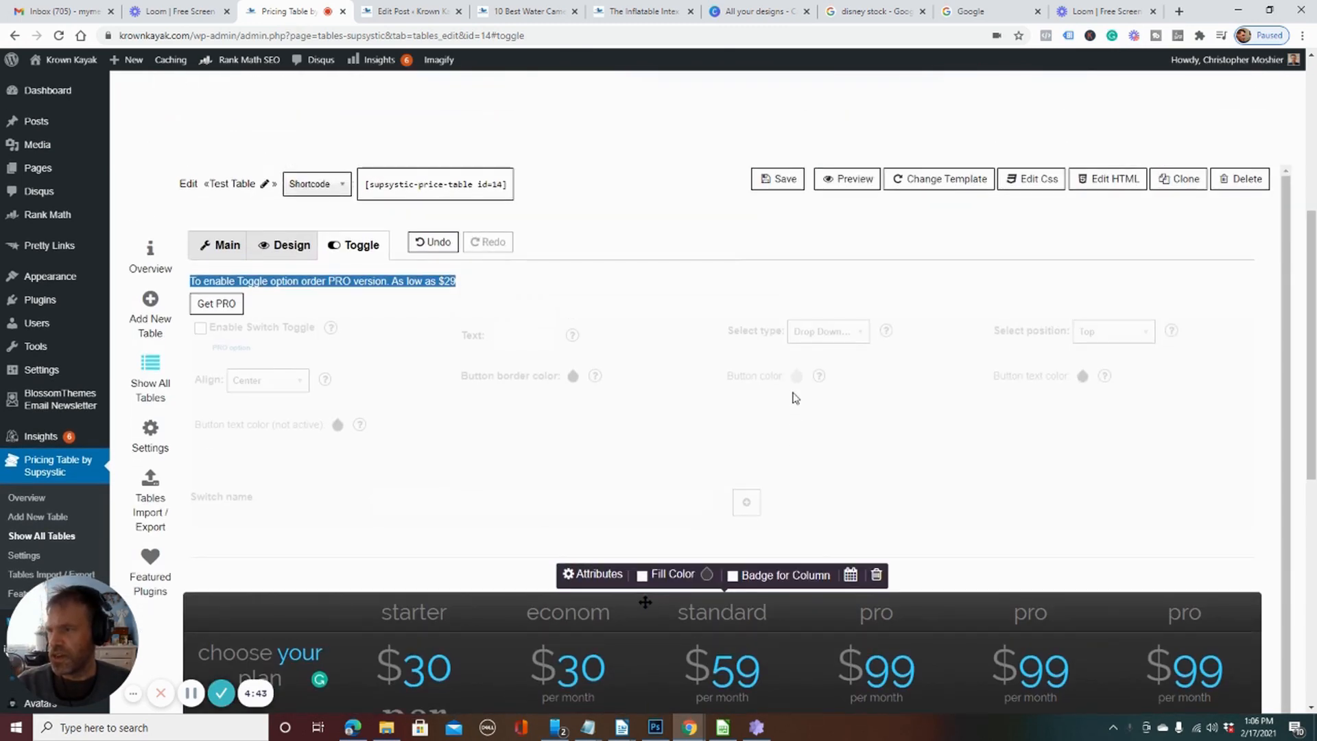
pyautogui.scroll(-3, 794, 398)
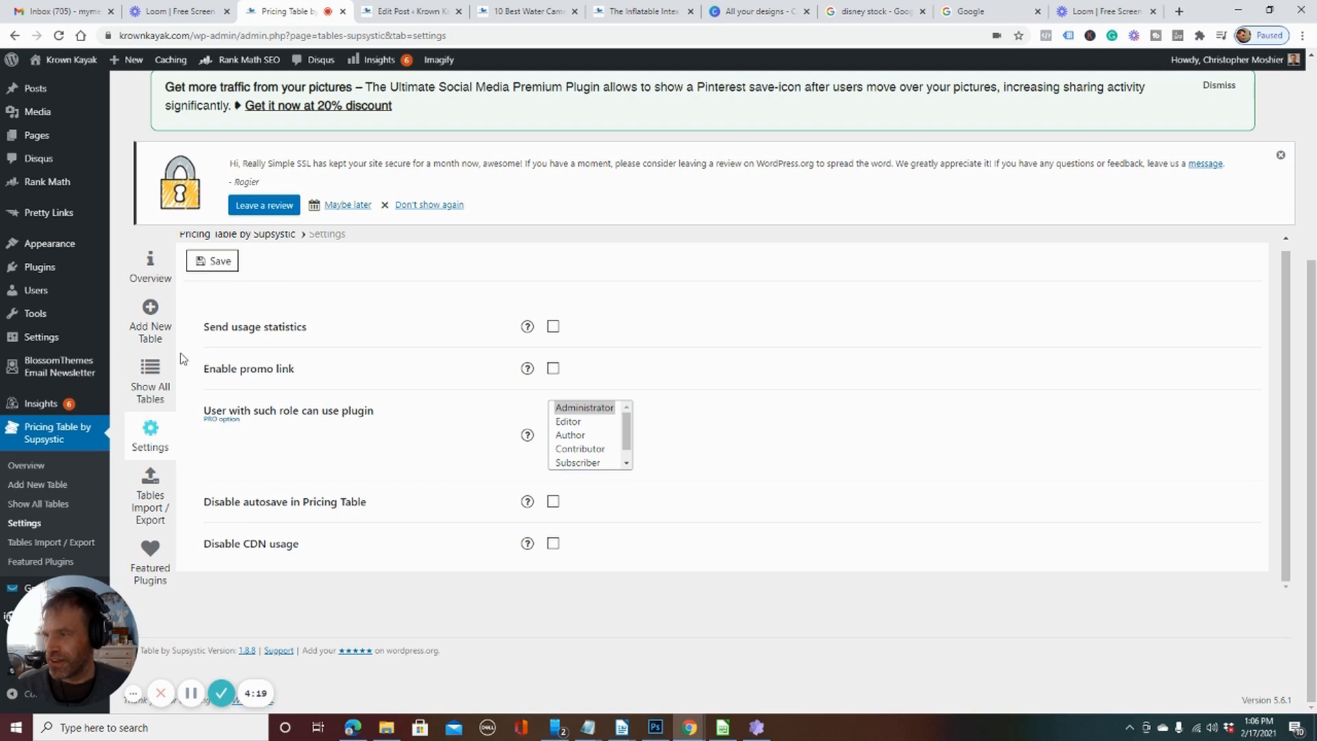
# Step: Show all pricing tables and open Test Table for editing
pyautogui.click(151, 384)
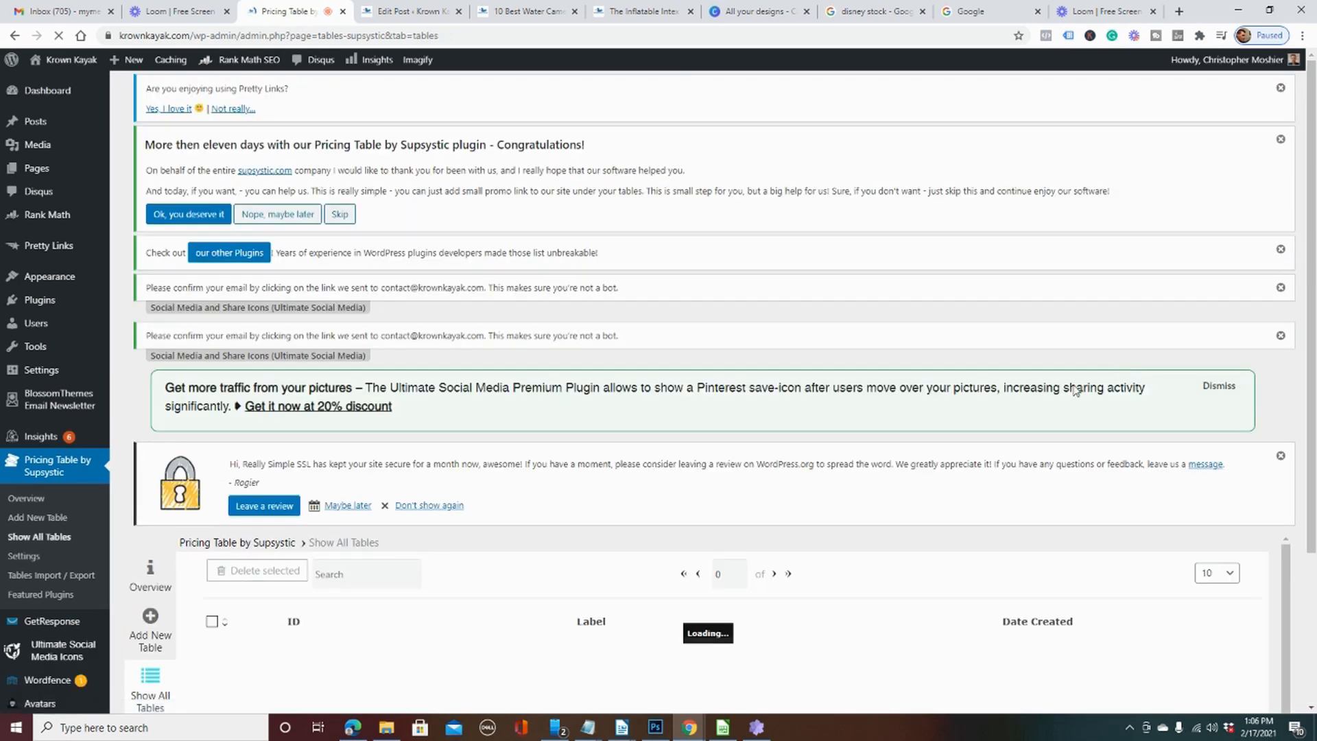
pyautogui.scroll(-3, 1067, 394)
pyautogui.scroll(-1, 1067, 395)
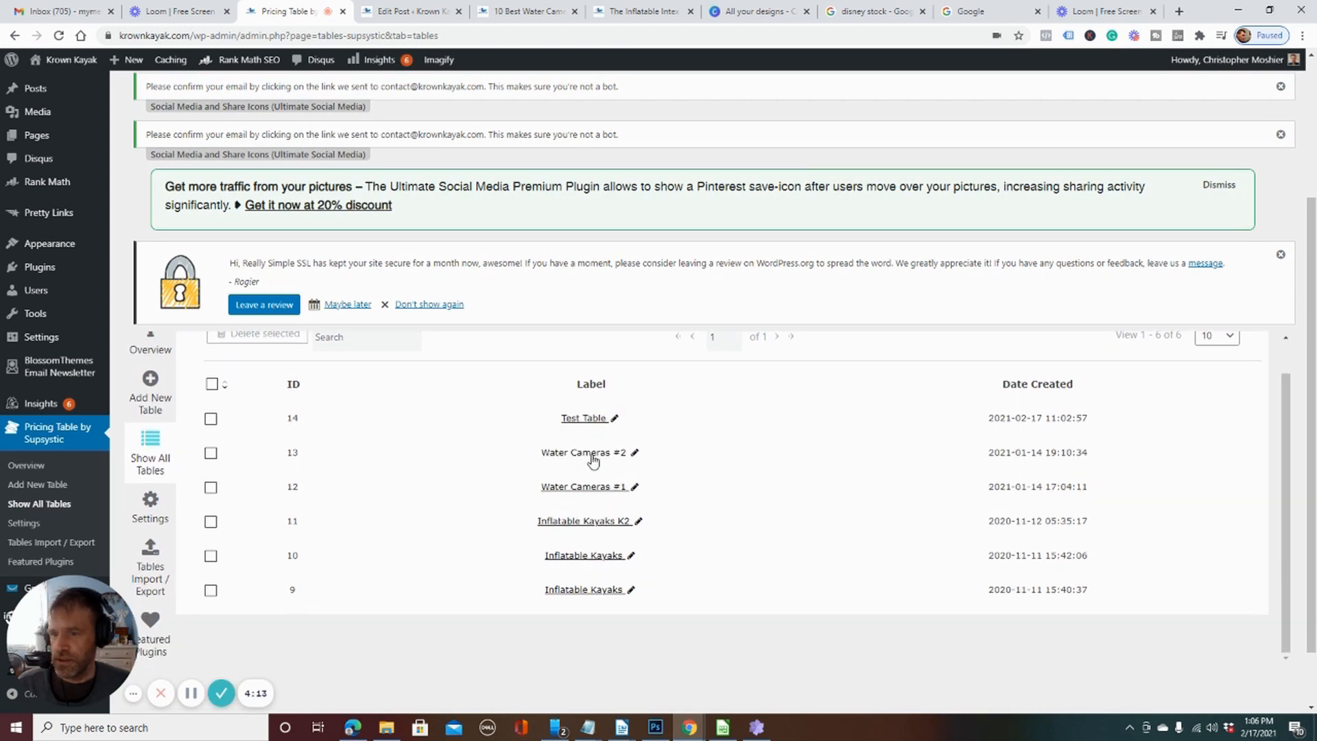
pyautogui.click(593, 421)
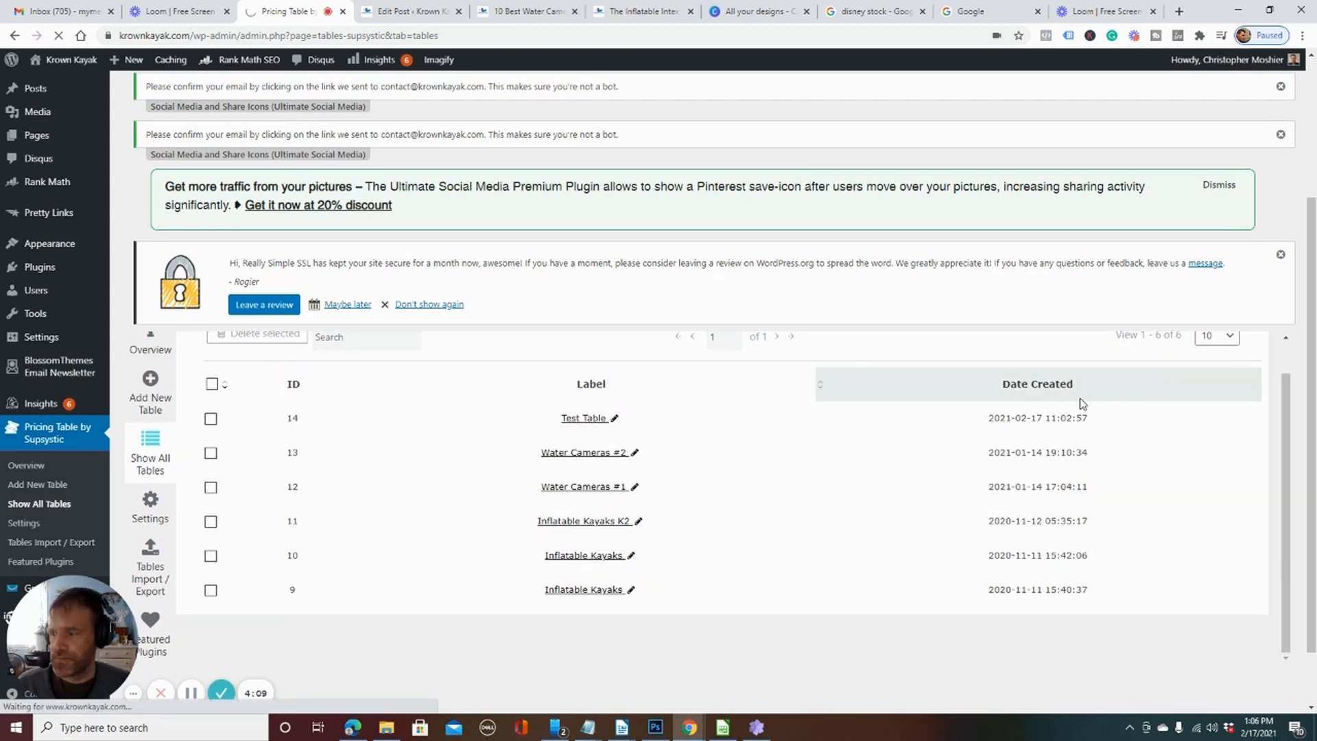
pyautogui.scroll(-6, 1077, 398)
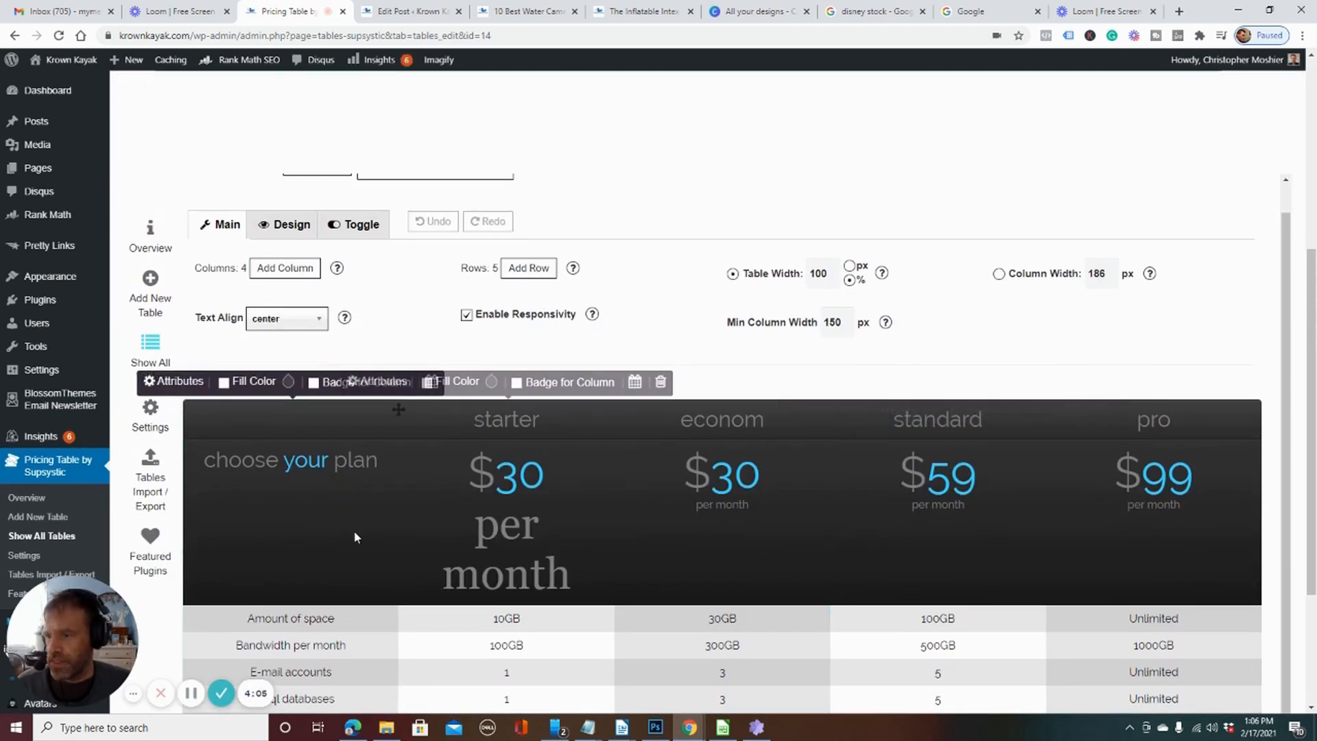
# Step: Delete the starter column from the Test Table
pyautogui.click(355, 533)
pyautogui.click(369, 505)
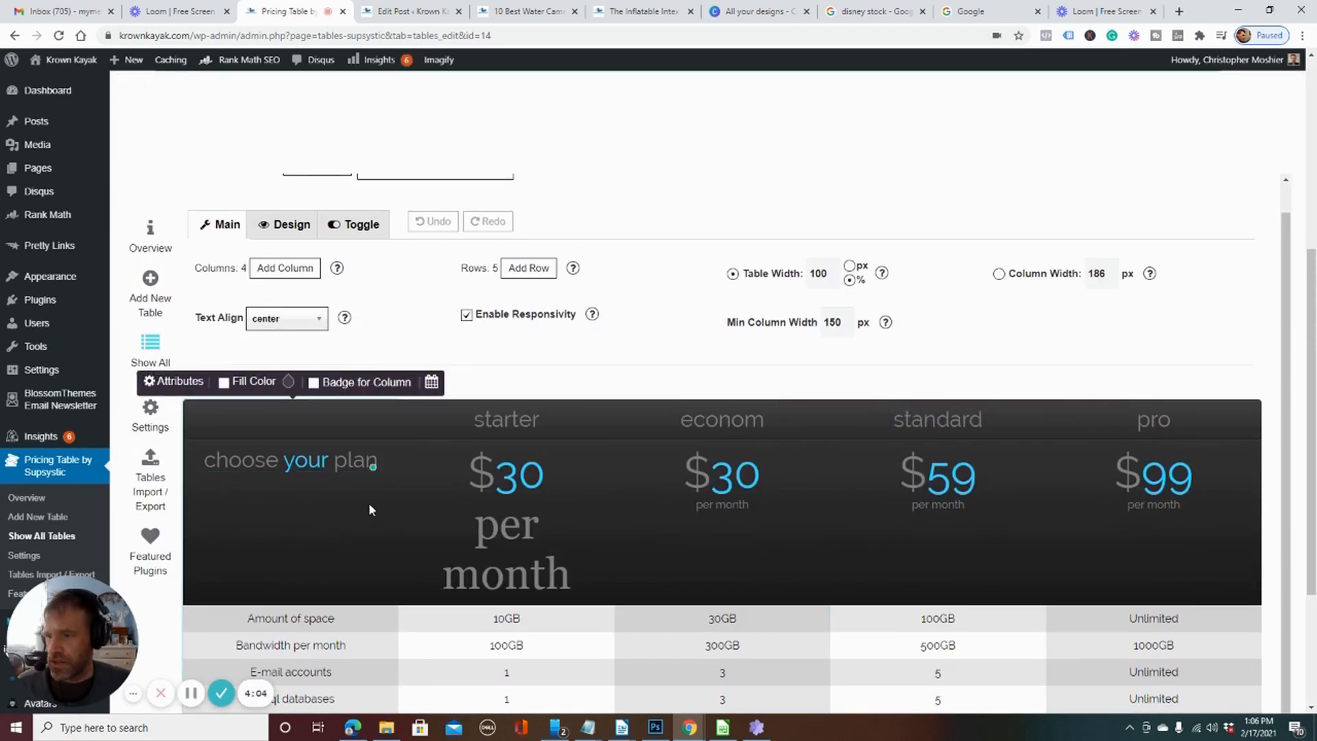
pyautogui.click(306, 419)
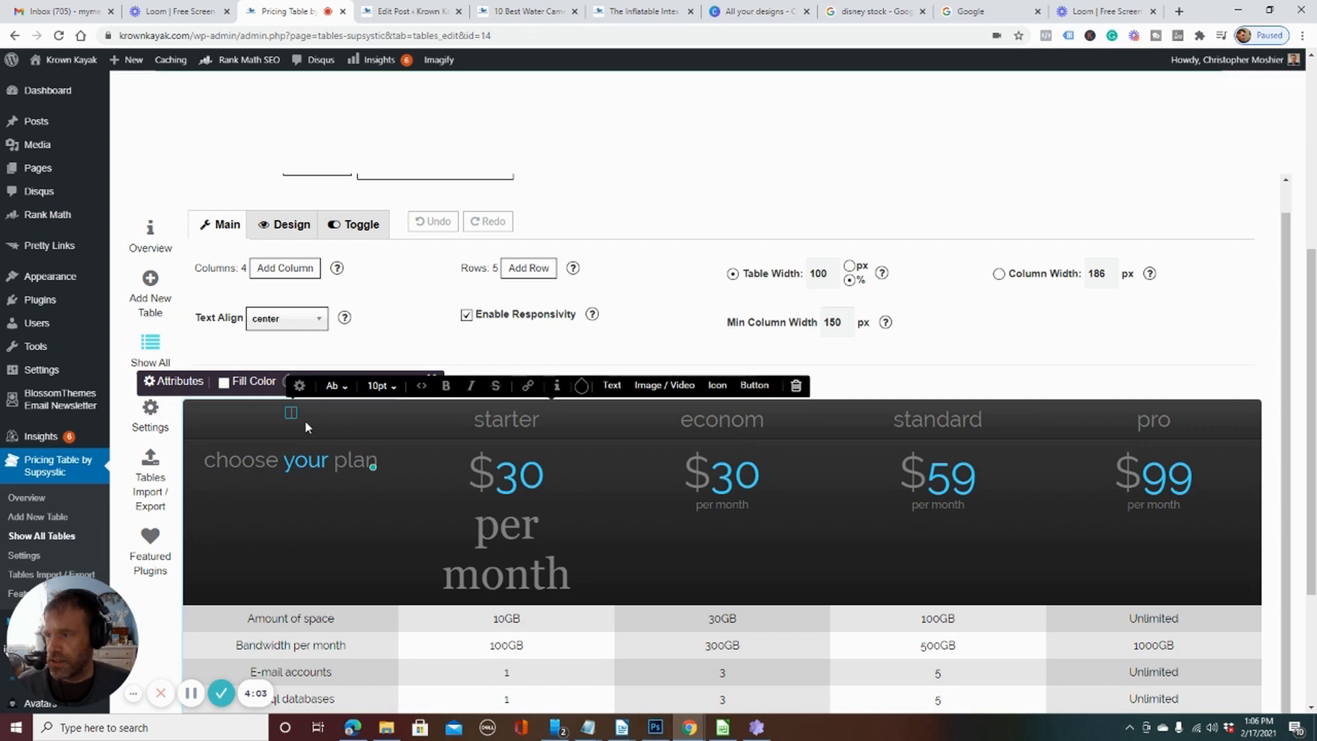
pyautogui.click(325, 553)
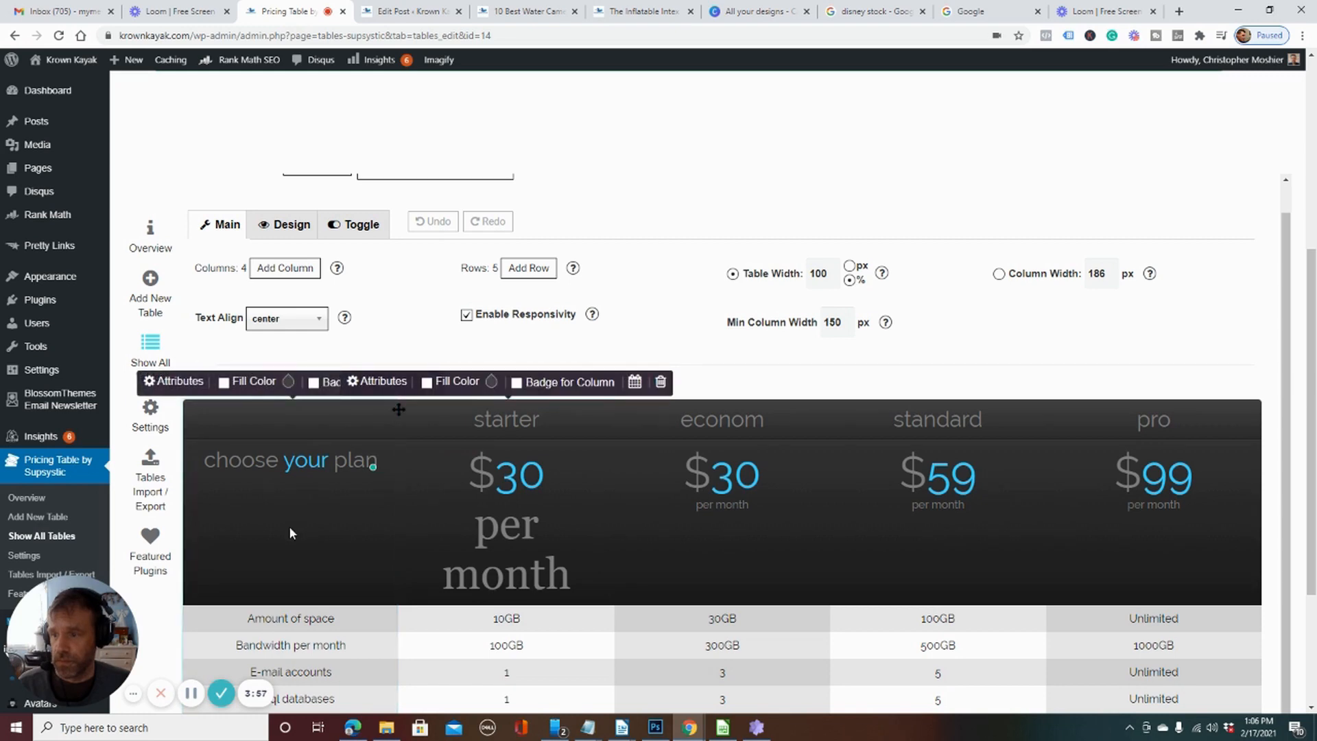
pyautogui.click(661, 383)
pyautogui.scroll(-3, 655, 401)
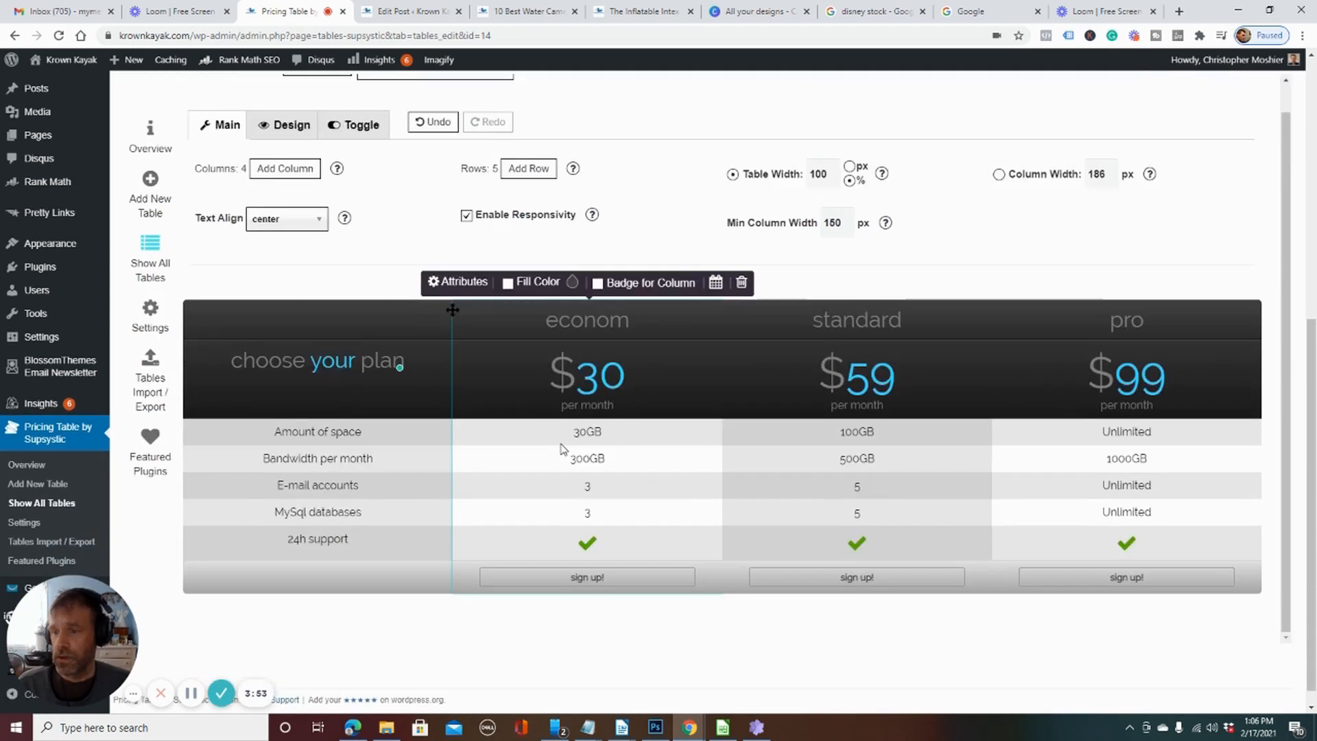
# Step: Remove the econom heading text, and delete that whole column from the table
pyautogui.click(528, 310)
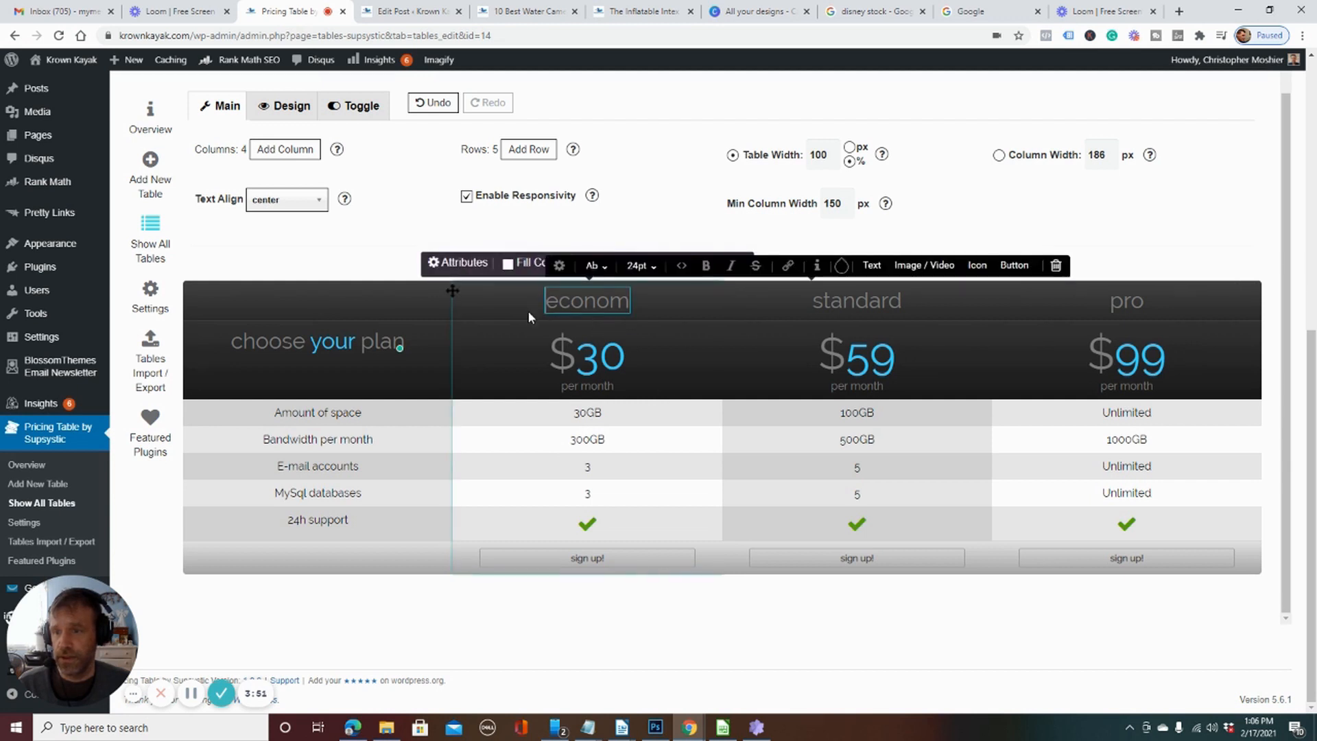
pyautogui.click(1053, 267)
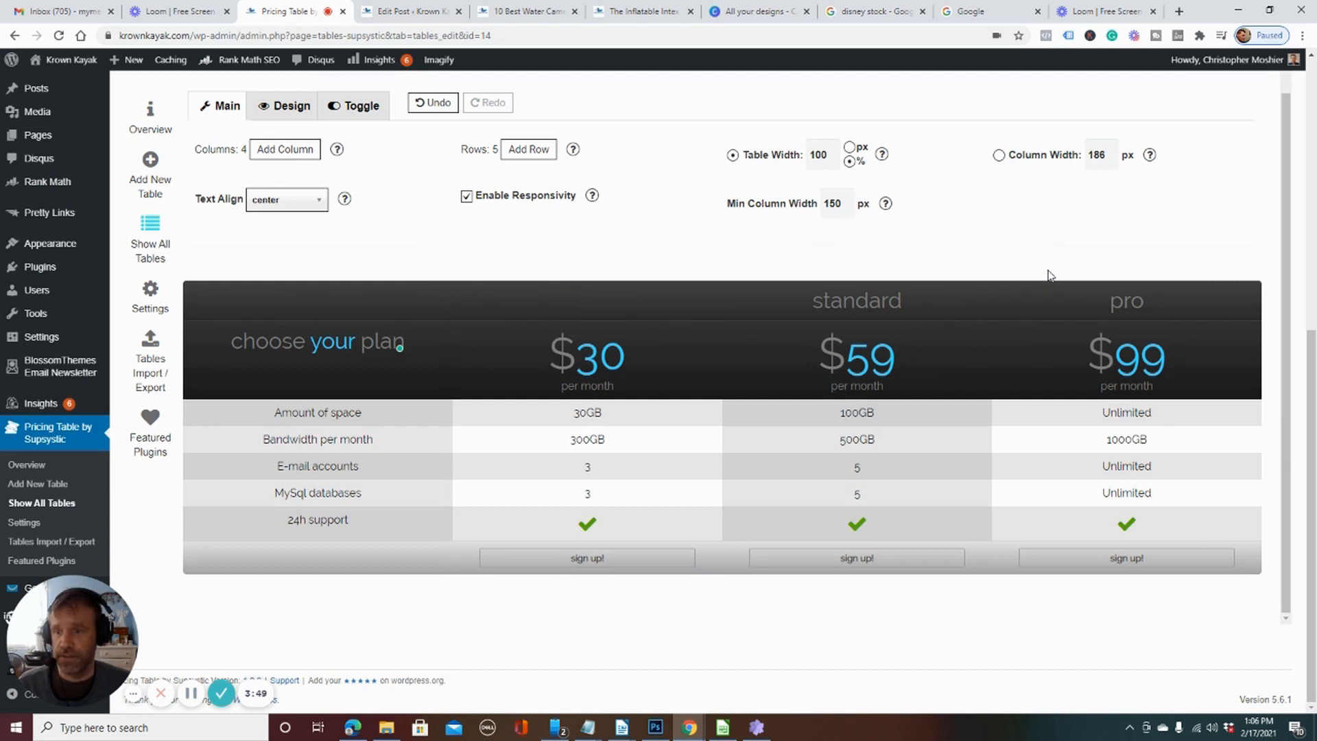
pyautogui.click(504, 414)
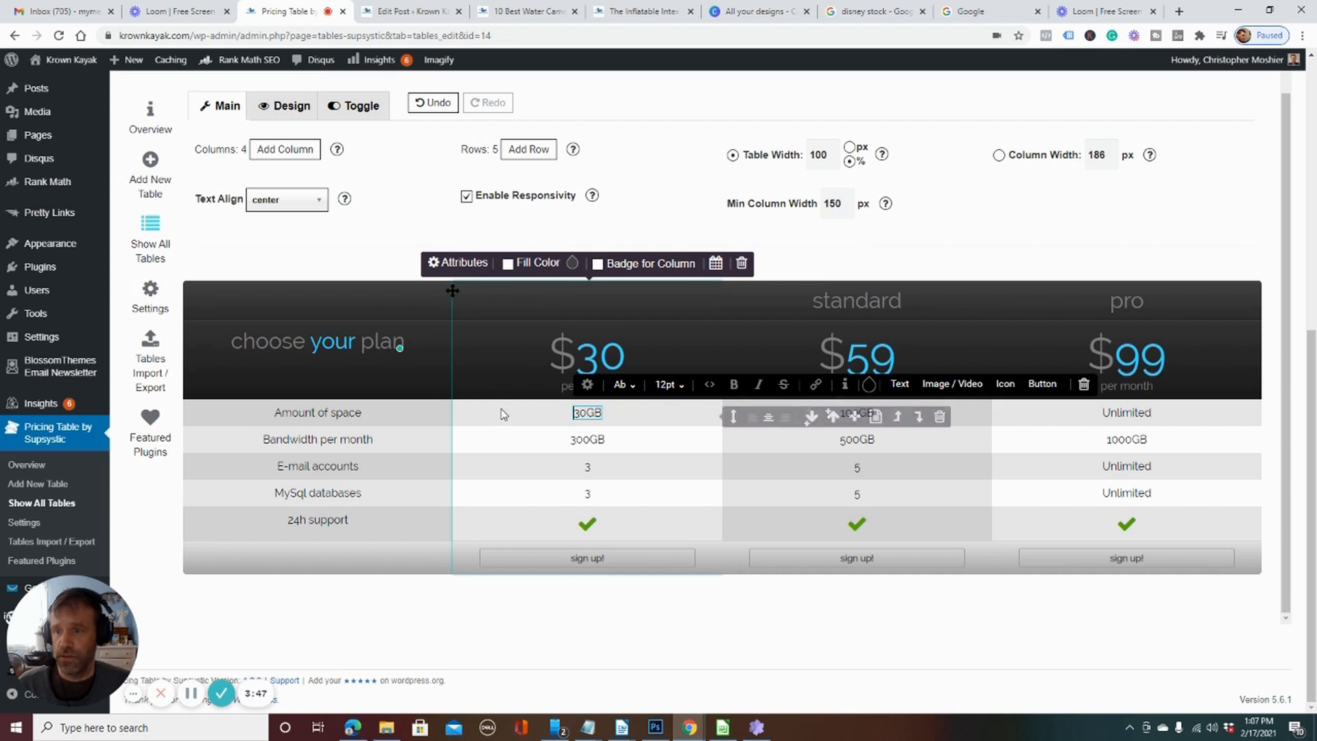
pyautogui.click(622, 310)
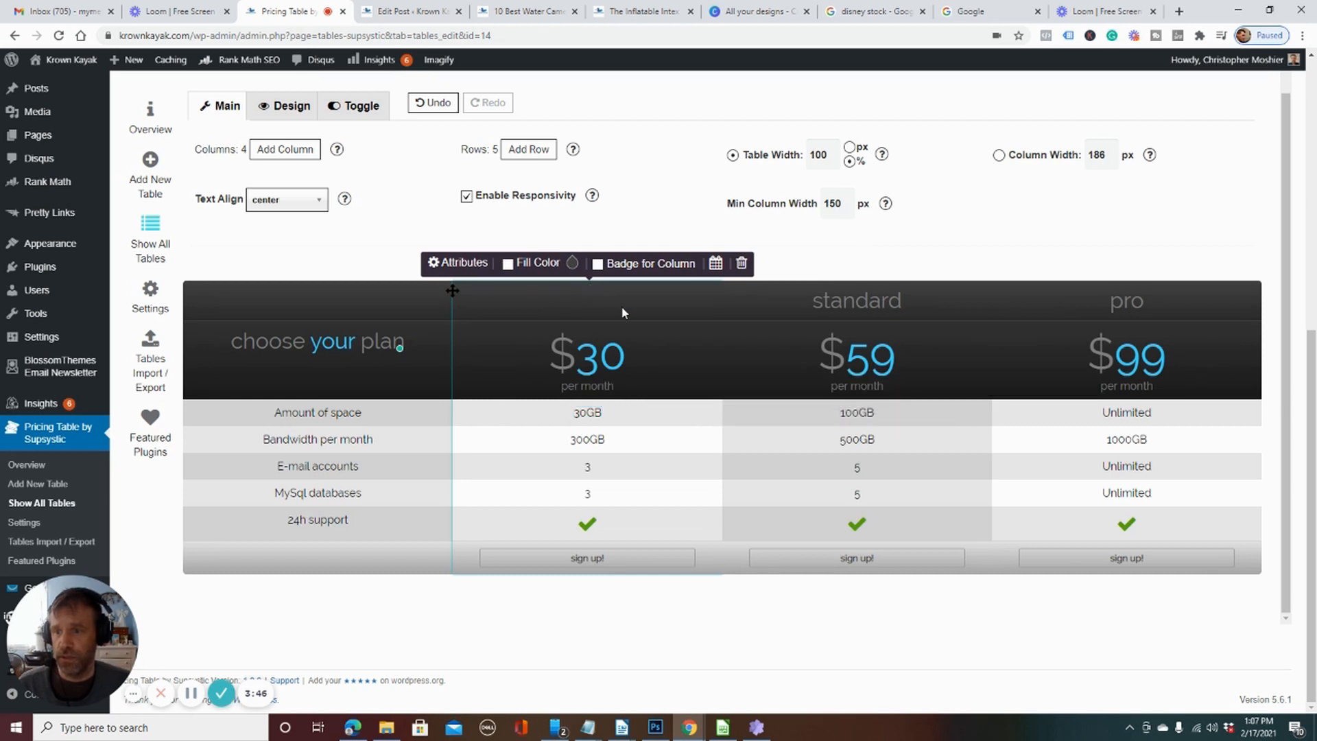
pyautogui.click(741, 263)
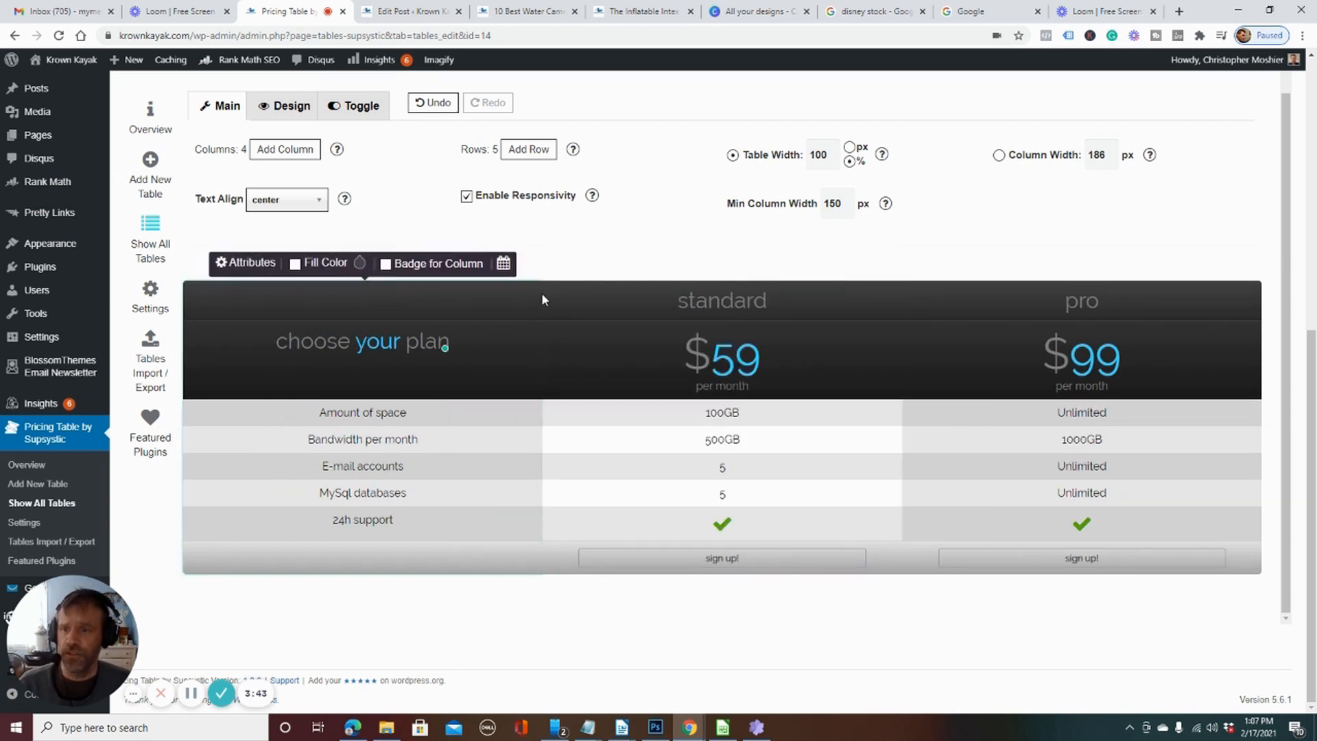
# Step: Swap the order of the standard and pro columns, and return them to their original order
pyautogui.moveTo(542, 291); pyautogui.dragTo(754, 421)
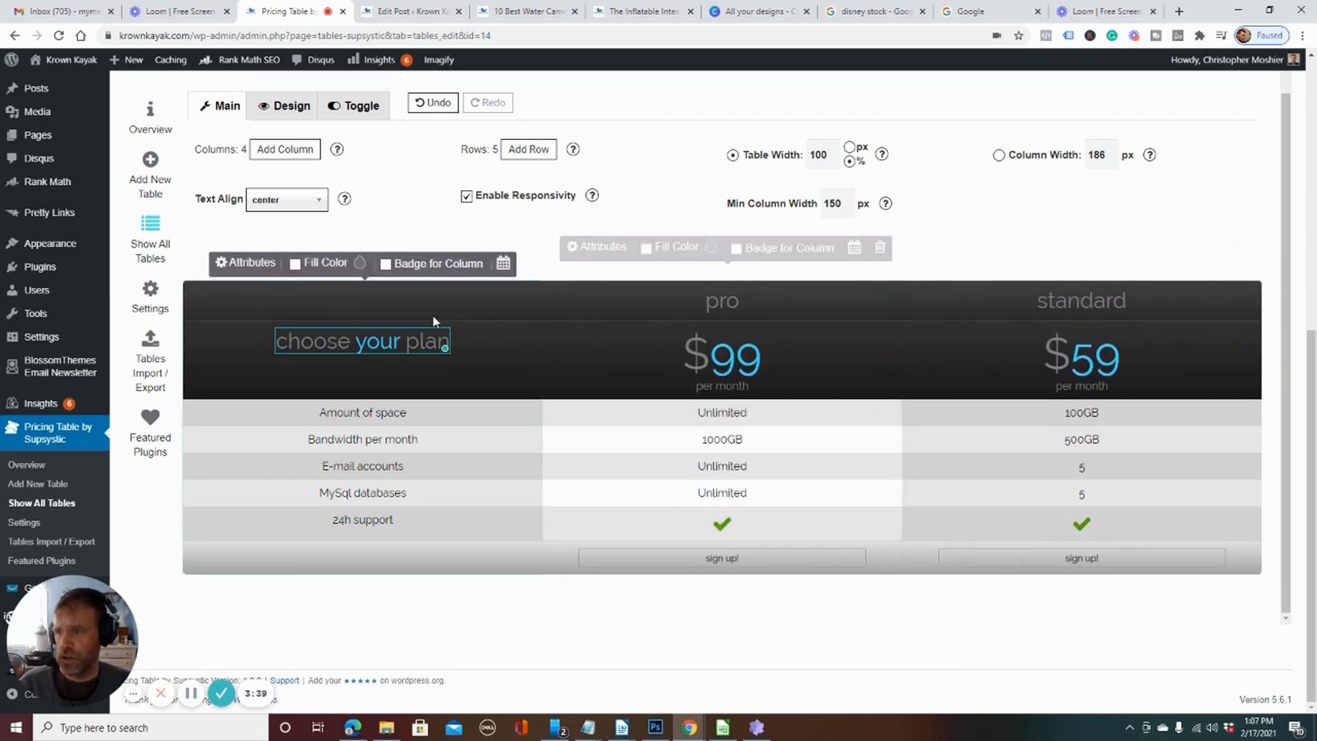
pyautogui.moveTo(541, 293); pyautogui.dragTo(837, 506)
pyautogui.scroll(1, 638, 627)
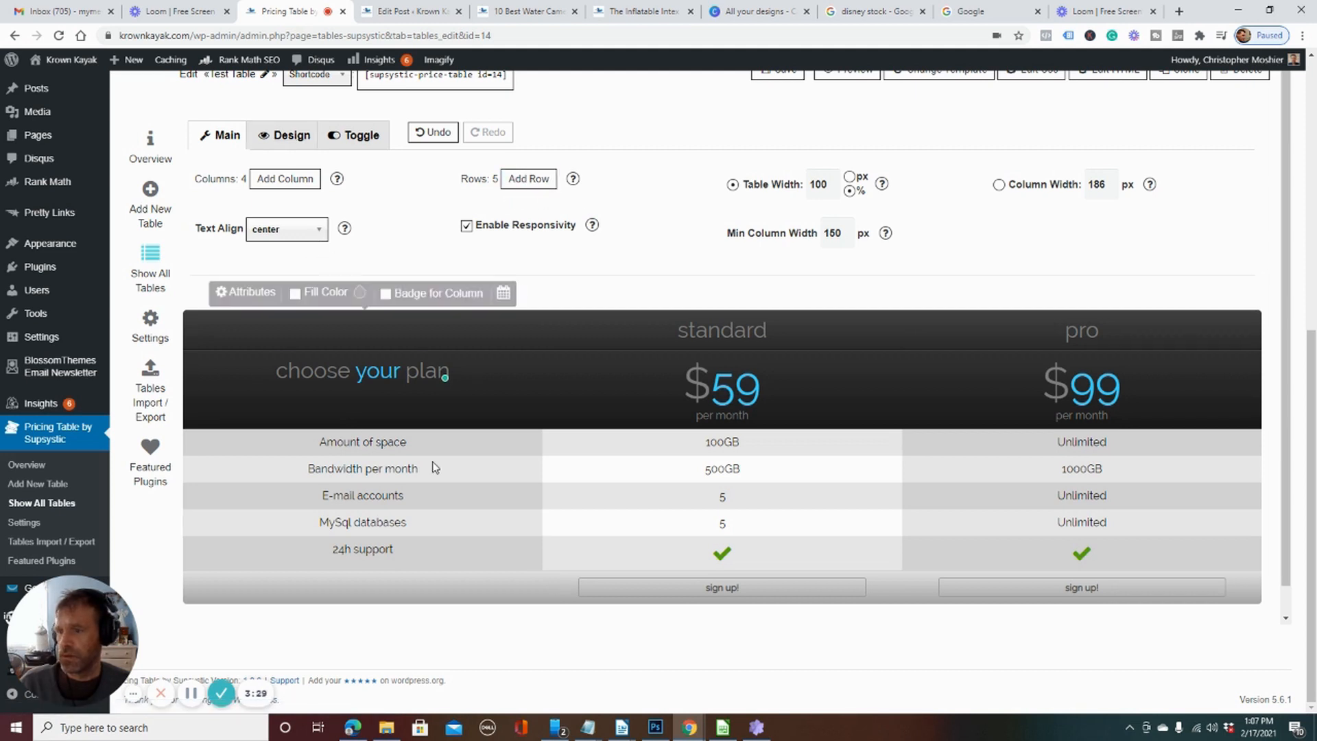
# Step: View the element attributes of the E-mail accounts value in the standard column, and close them
pyautogui.click(728, 504)
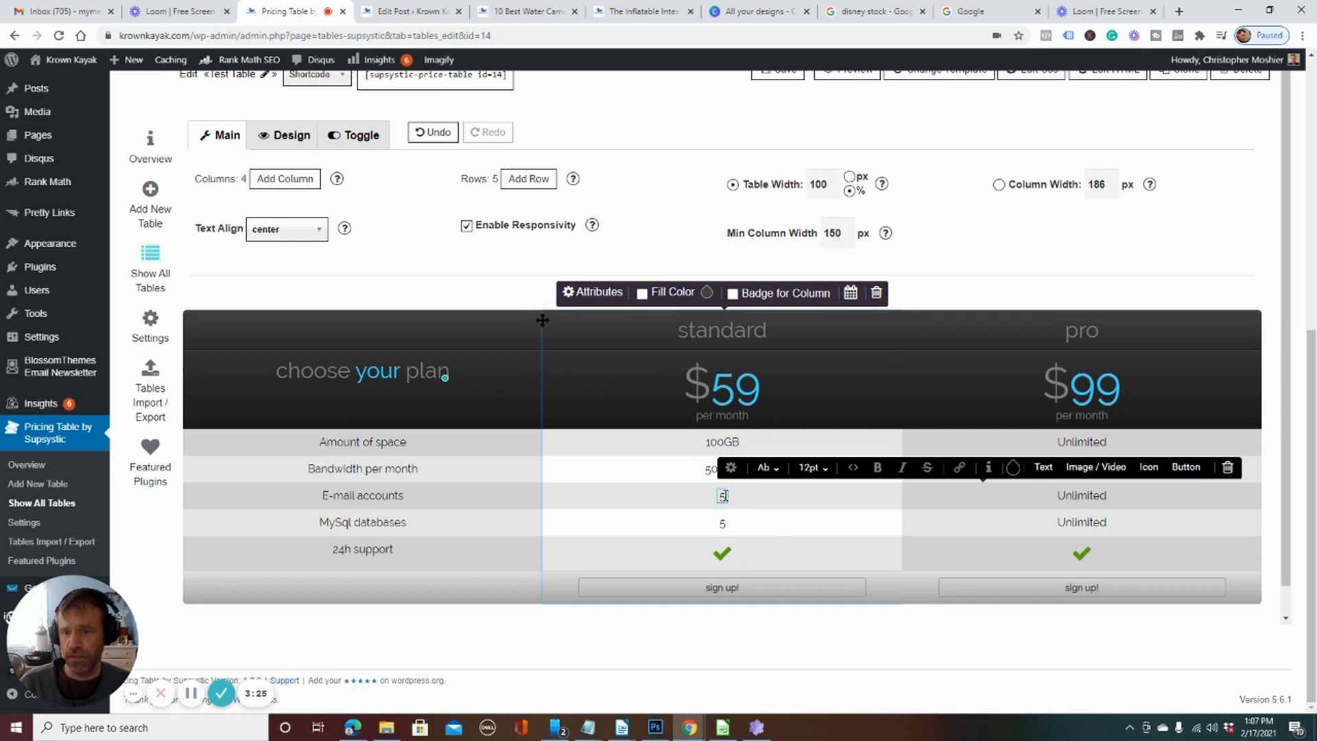
pyautogui.doubleClick(722, 495)
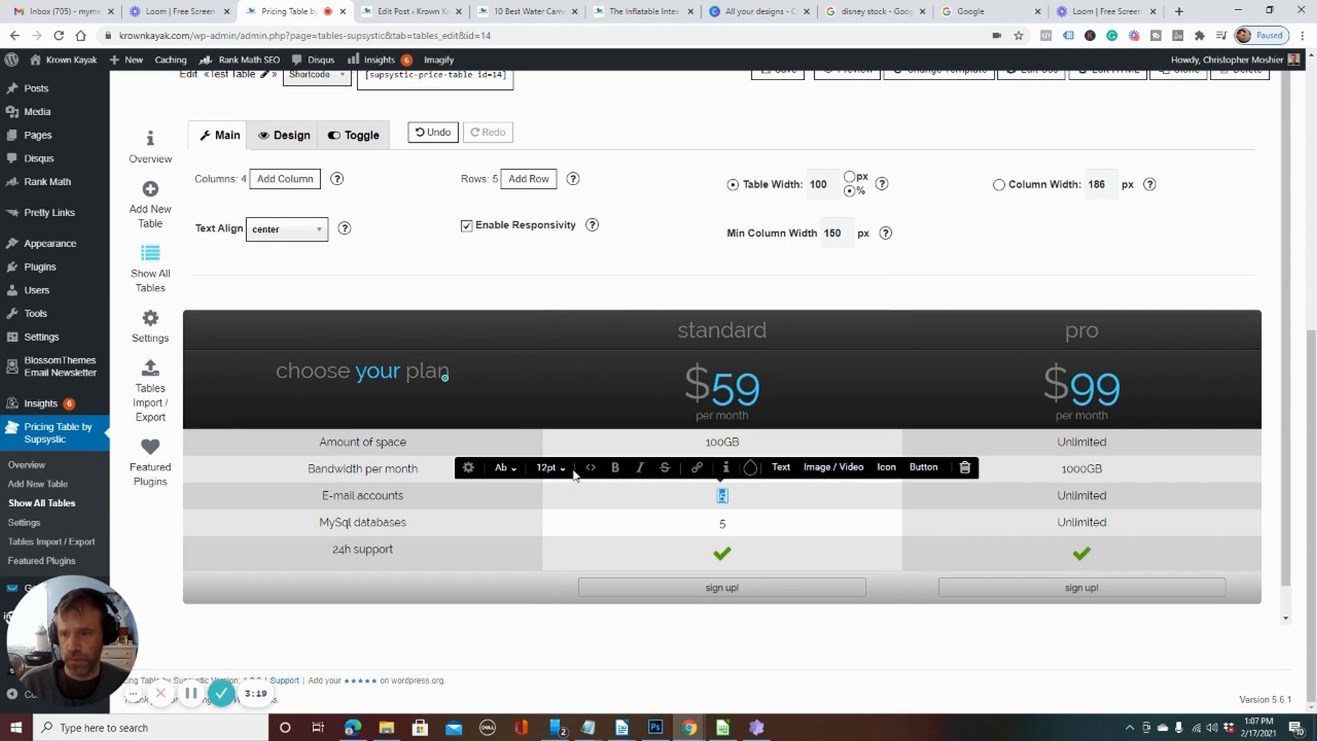
pyautogui.click(469, 469)
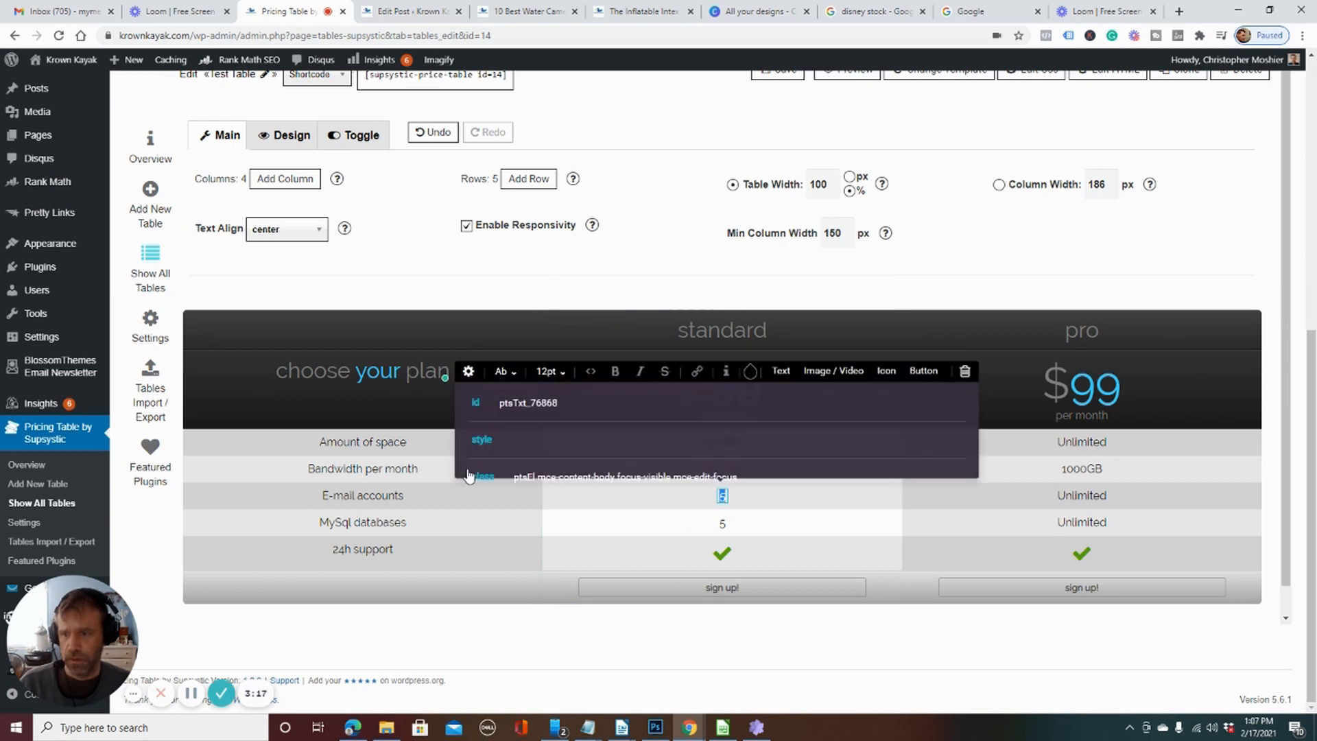
pyautogui.click(993, 347)
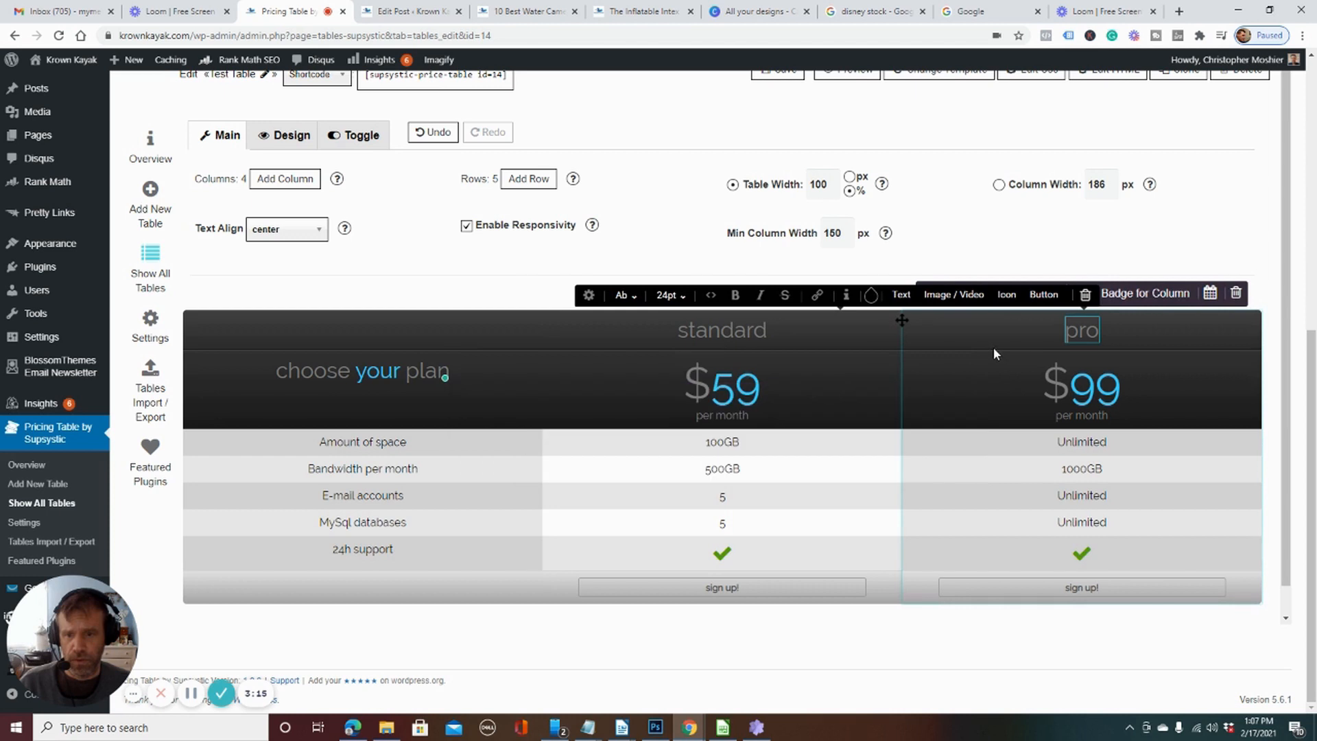
# Step: View the source code of the Bandwidth per month value in the standard column, and close it without changes
pyautogui.click(748, 471)
pyautogui.moveTo(744, 471); pyautogui.dragTo(693, 469)
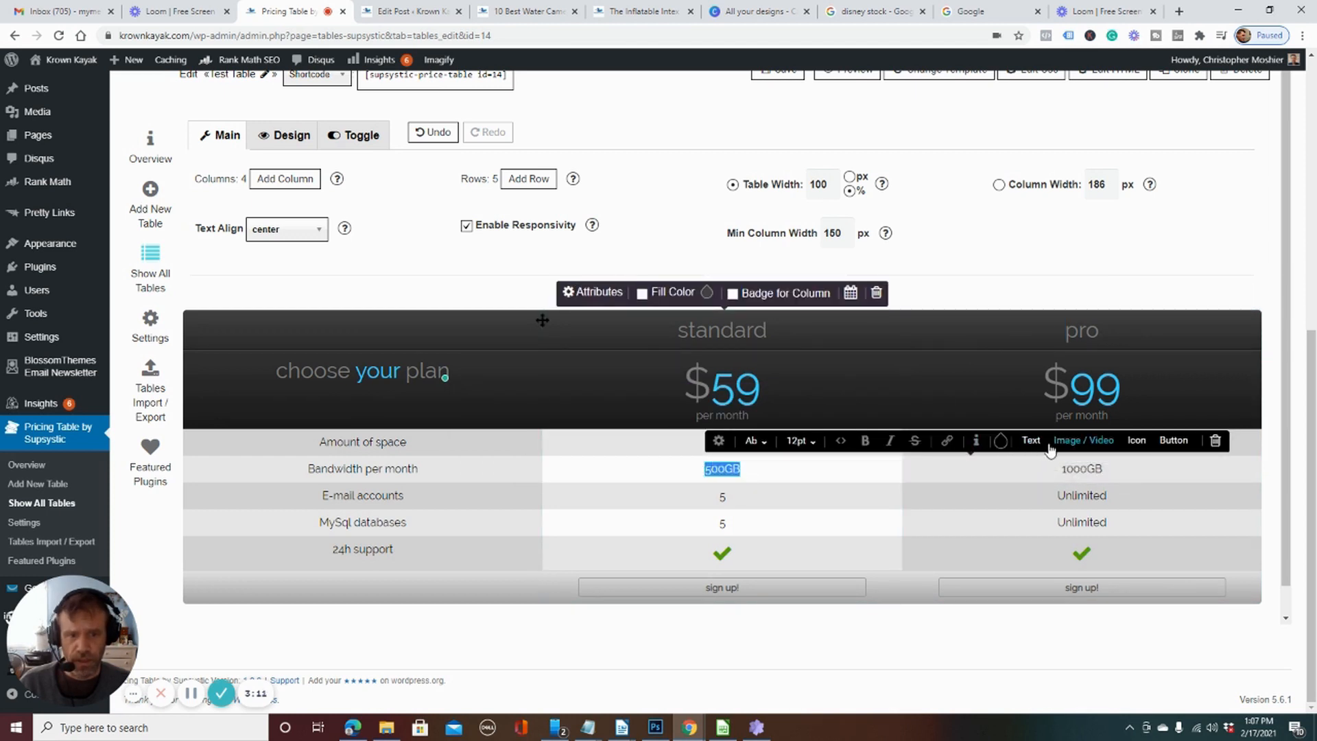
pyautogui.click(840, 439)
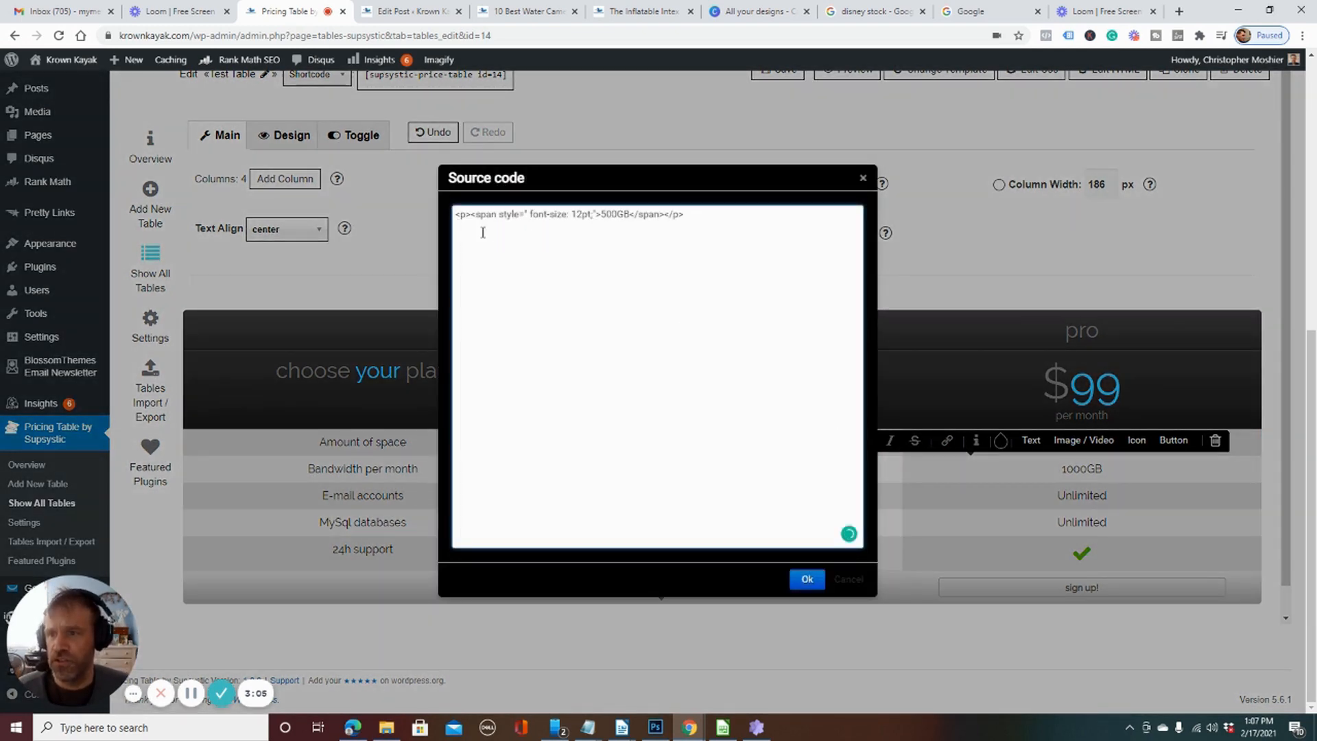
pyautogui.click(863, 179)
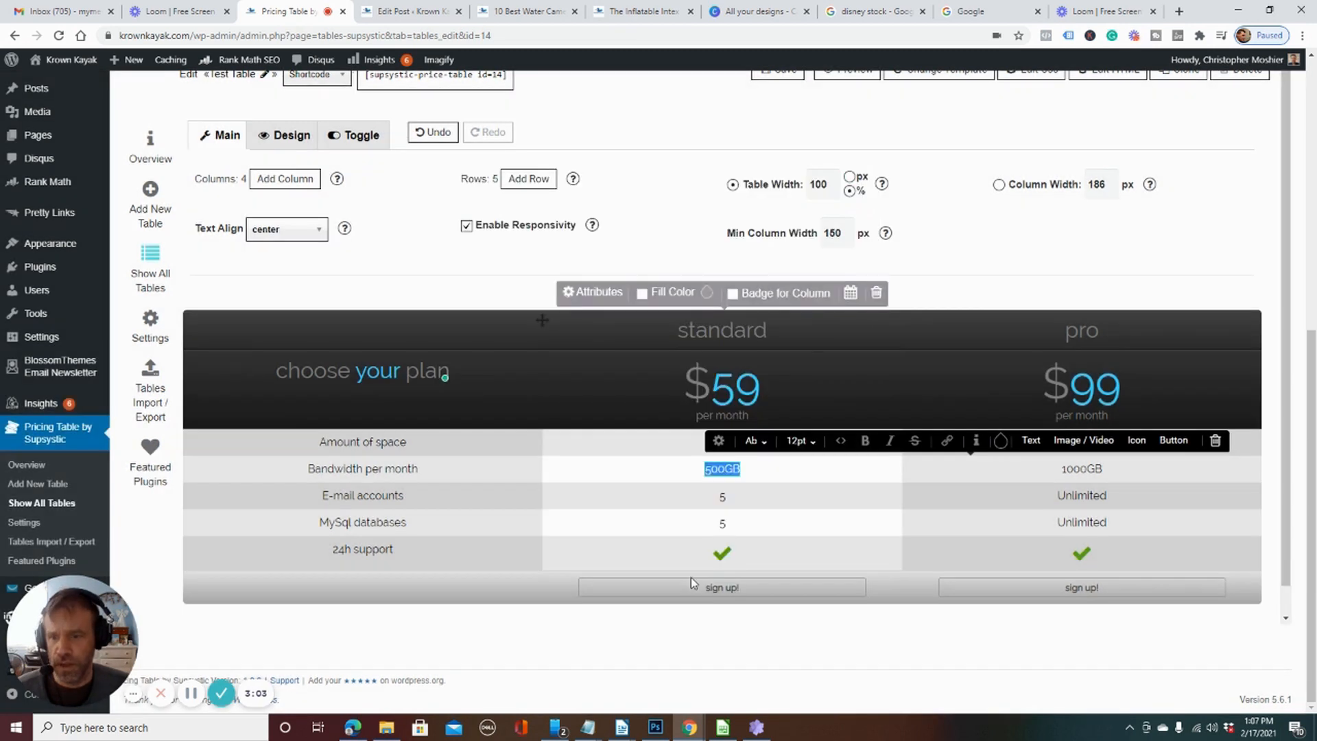
# Step: View the link and title options for the standard column's Bandwidth per month value, and close them without adding a link
pyautogui.click(946, 439)
pyautogui.click(752, 376)
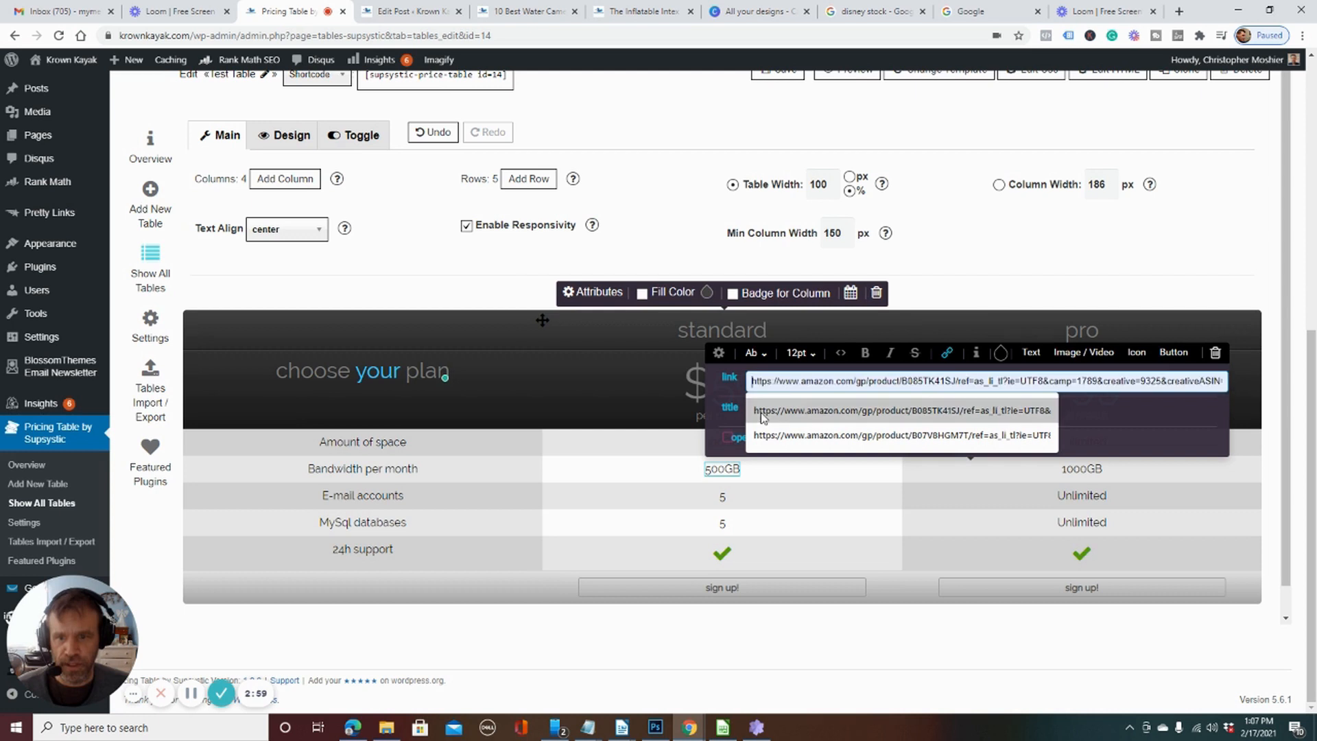
pyautogui.click(752, 420)
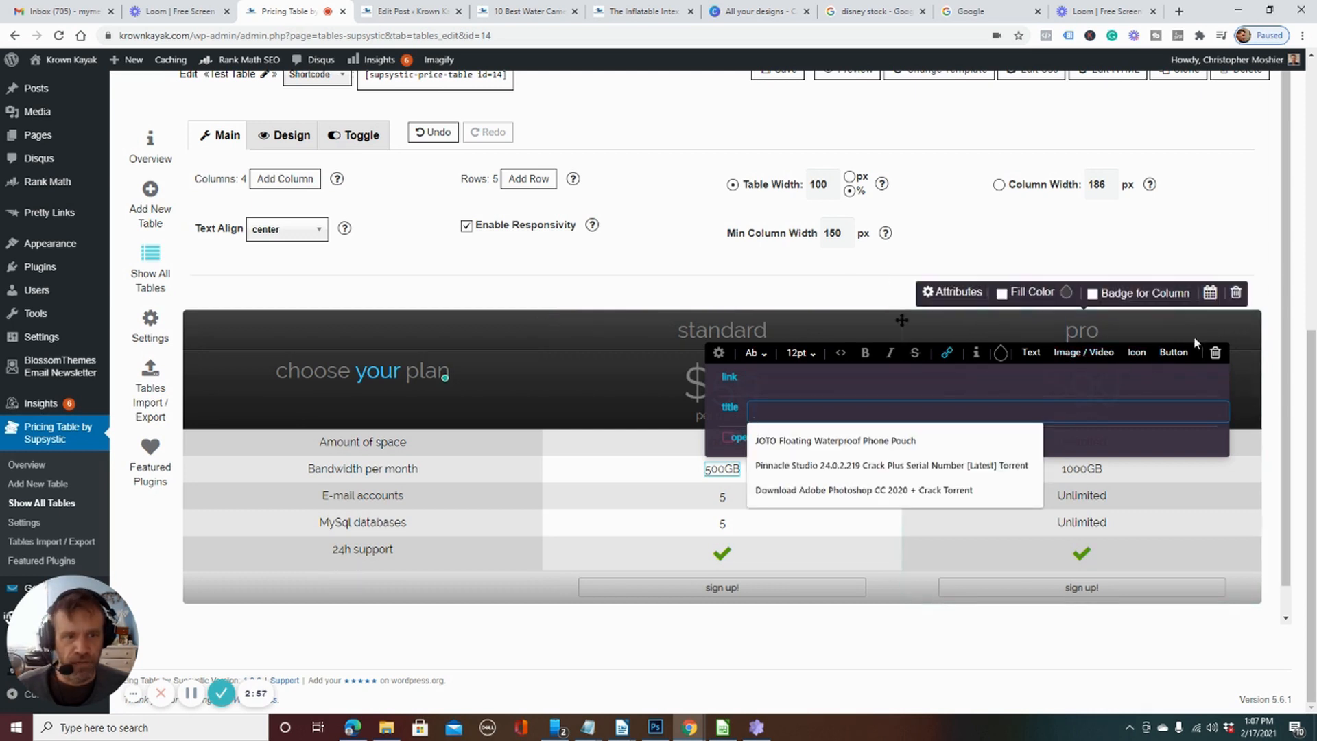
pyautogui.click(1204, 511)
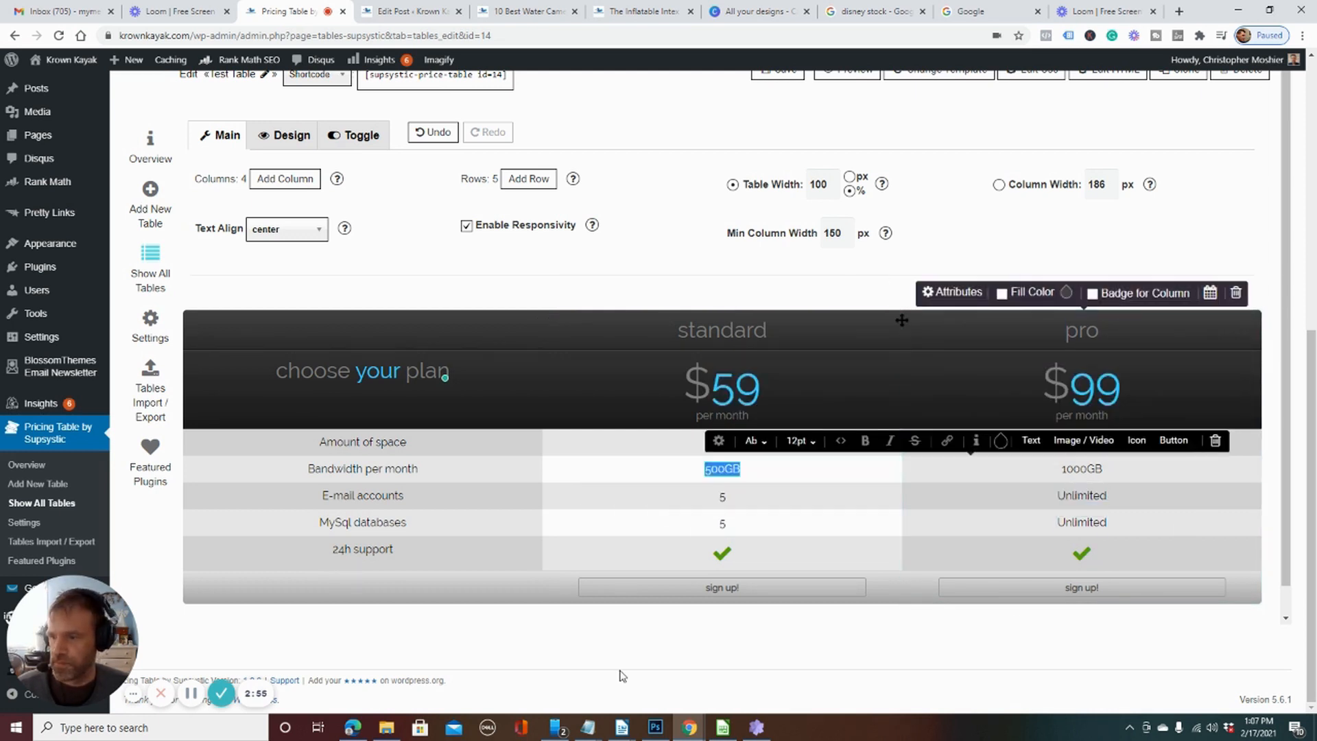
# Step: Add two more columns and three more rows to the Test Table
pyautogui.click(274, 183)
pyautogui.click(275, 192)
pyautogui.click(521, 184)
pyautogui.click(521, 184)
pyautogui.click(520, 184)
pyautogui.scroll(-1, 552, 467)
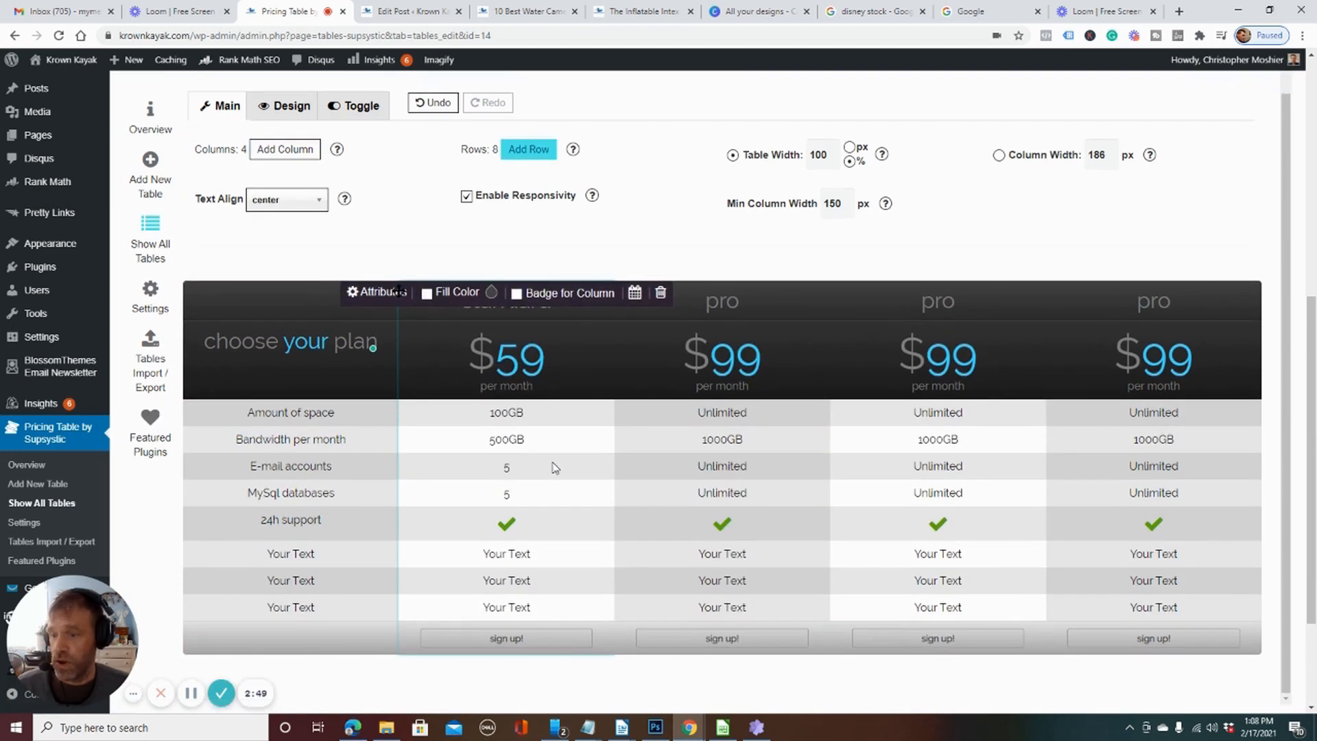